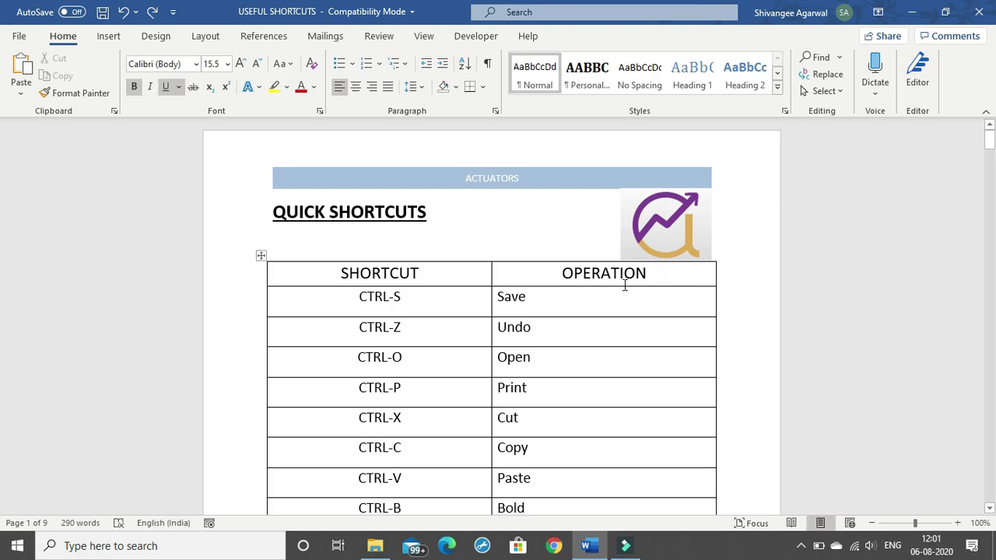
Save the document after reviewing the CTRL-S row of the shortcut table.
scroll(611, 278, down, 1)
drag(350, 226, 401, 227)
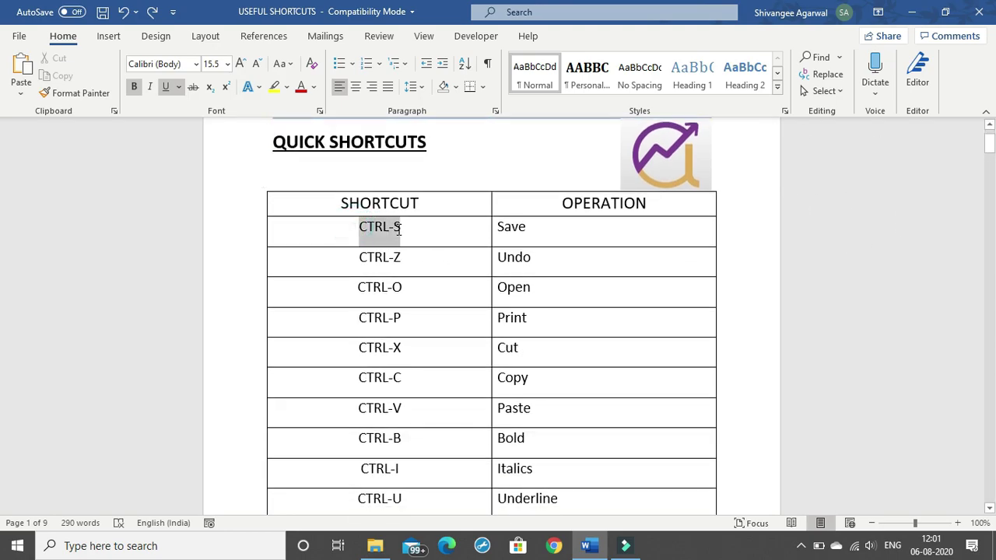
click(533, 227)
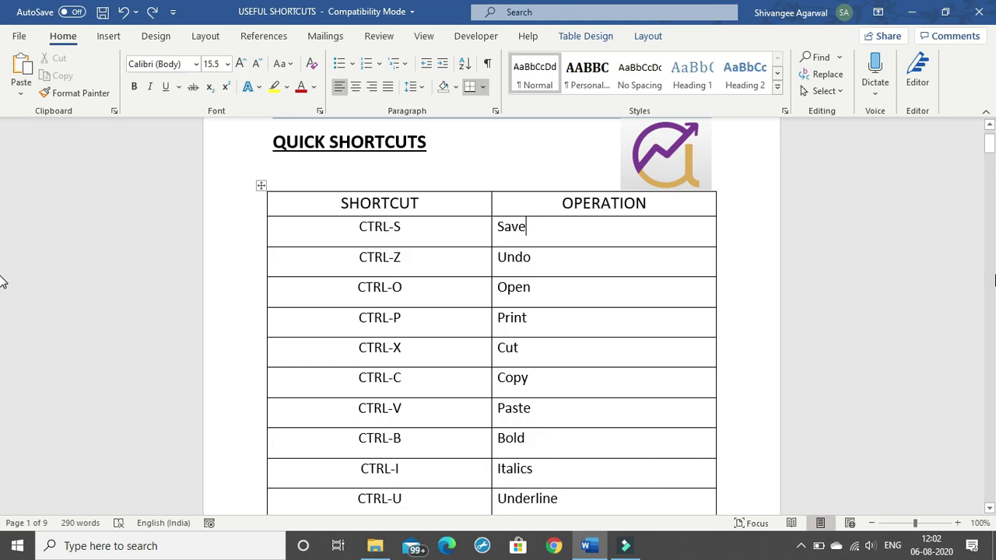
key(ctrl+s)
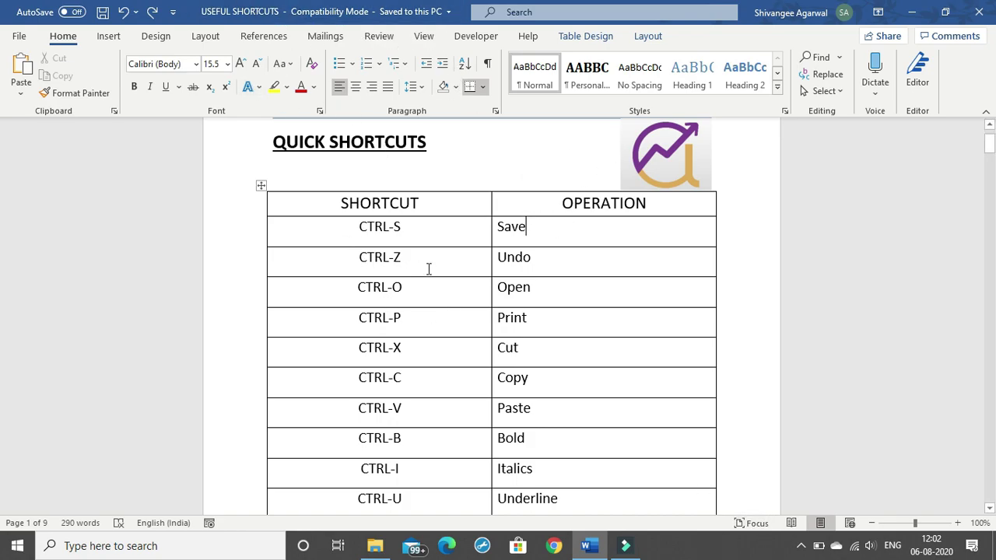
Delete the last letter of "Undo" in the CTRL-Z row, restore it, and save the document.
click(558, 255)
key(BackSpace)
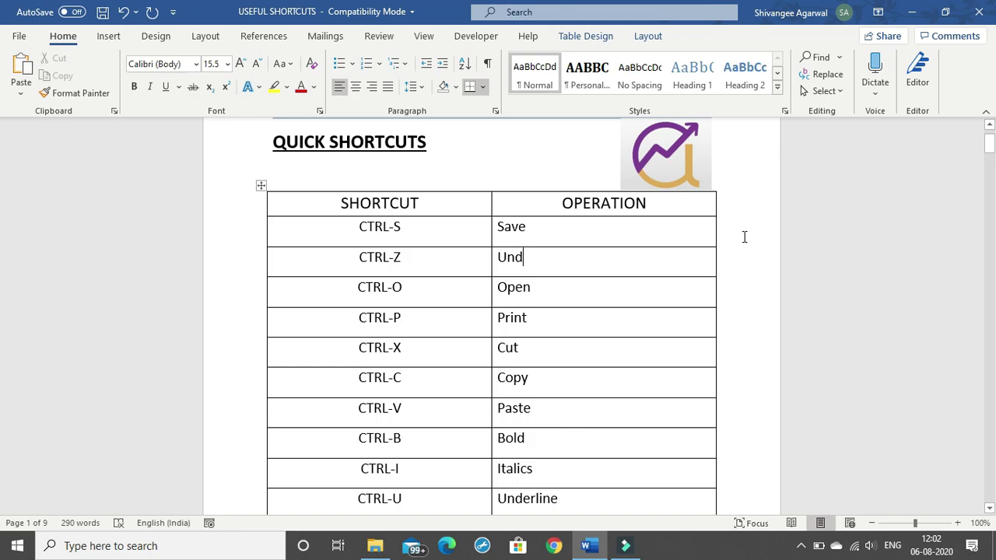
text(o)
key(ctrl+s)
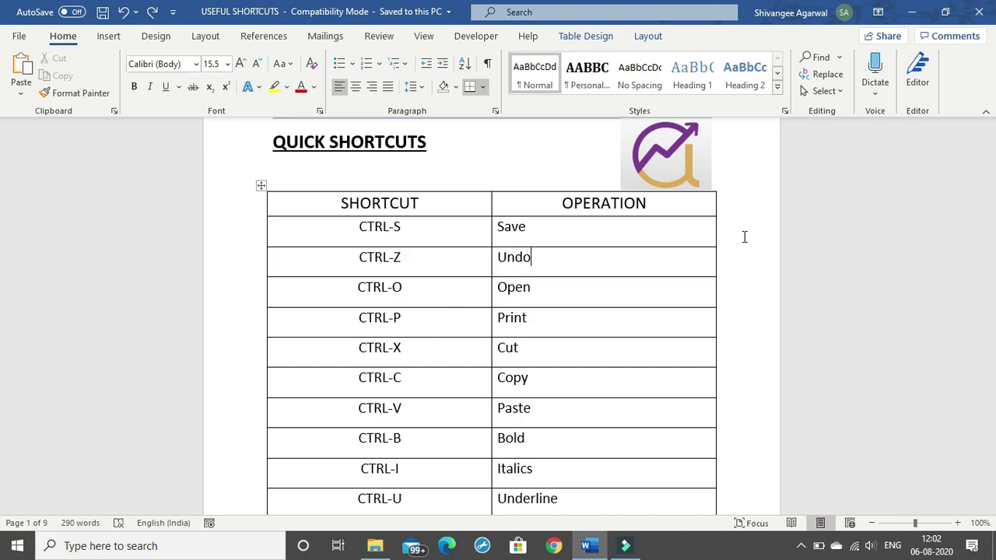
View the Open page with the recent documents and return to the shortcut table.
scroll(538, 218, down, 2)
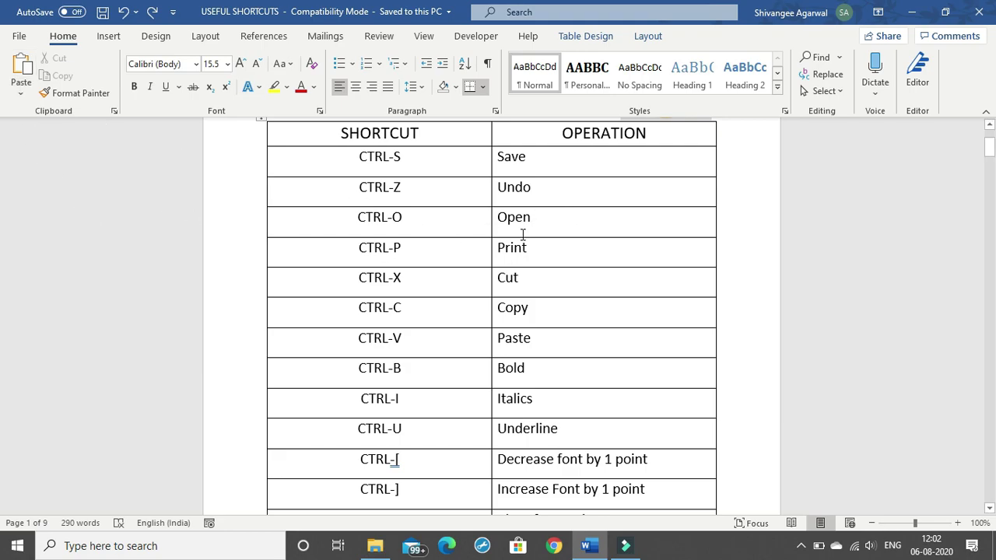
key(ctrl+o)
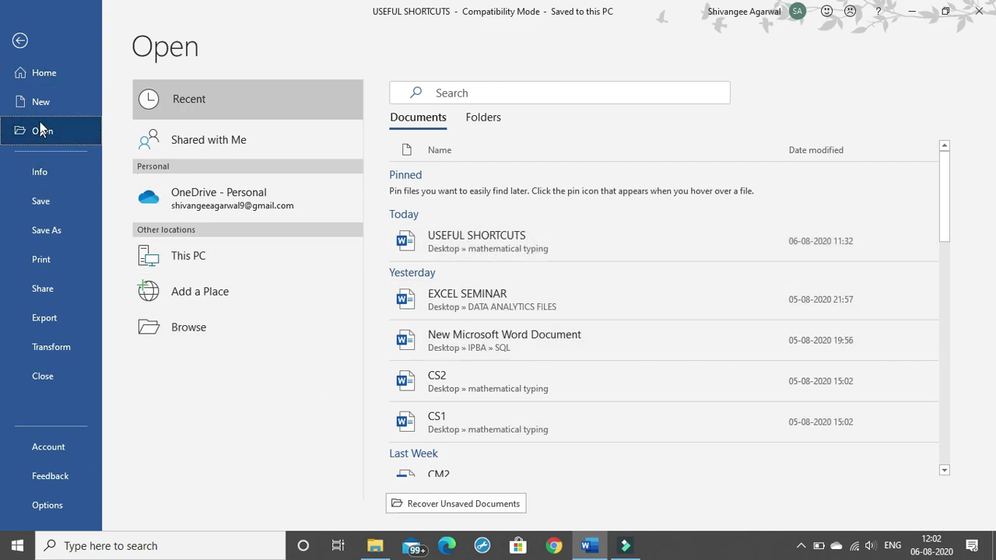
click(35, 42)
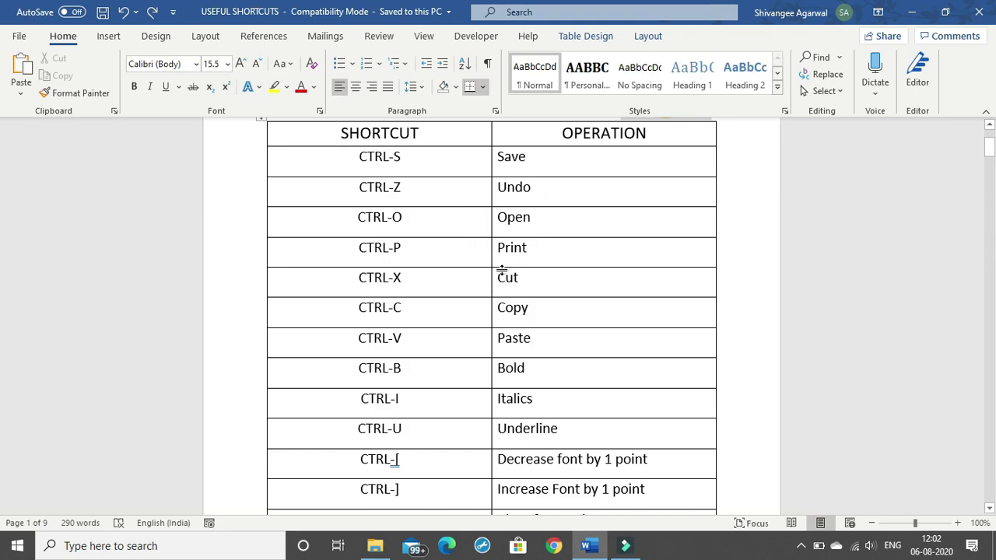
Cut the operation text in the CTRL-X row and undo the cut.
drag(531, 277, 501, 277)
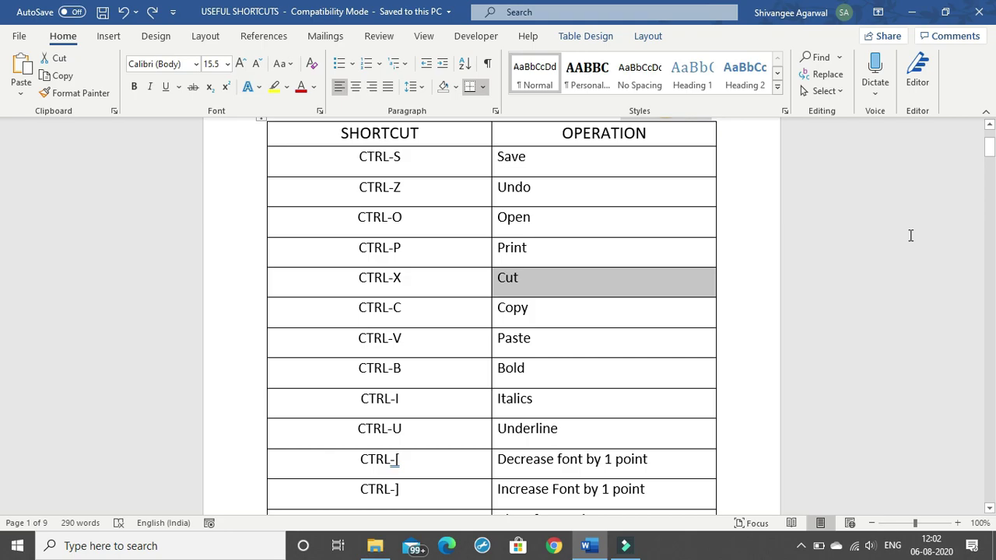
key(ctrl+x)
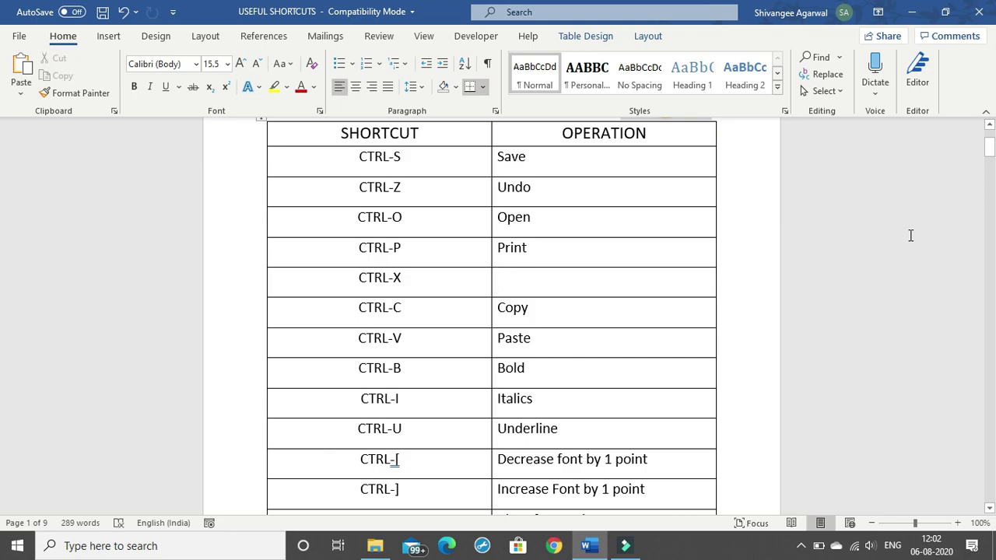
key(ctrl+z)
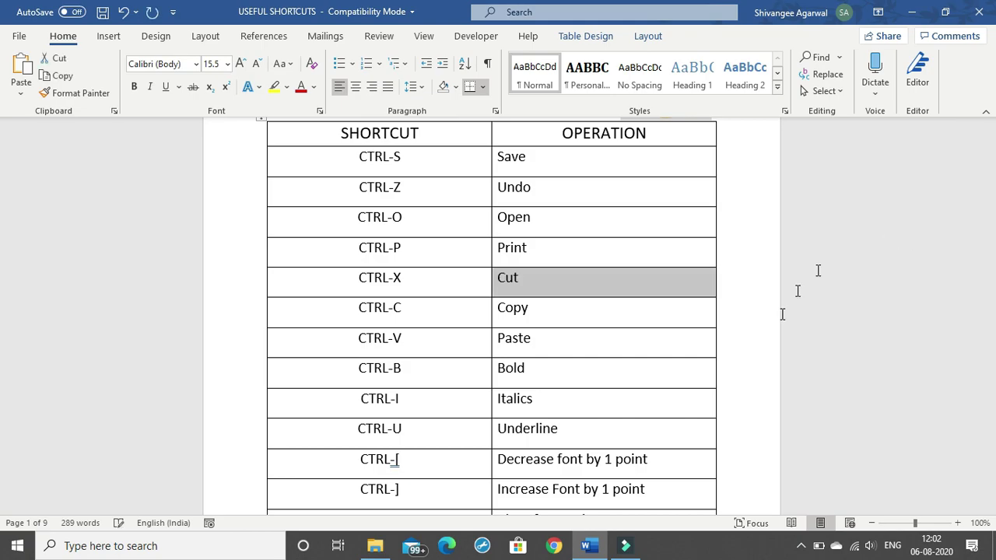
Cut the word "Copy" in the CTRL-C row and paste it twice into the same cell.
click(495, 339)
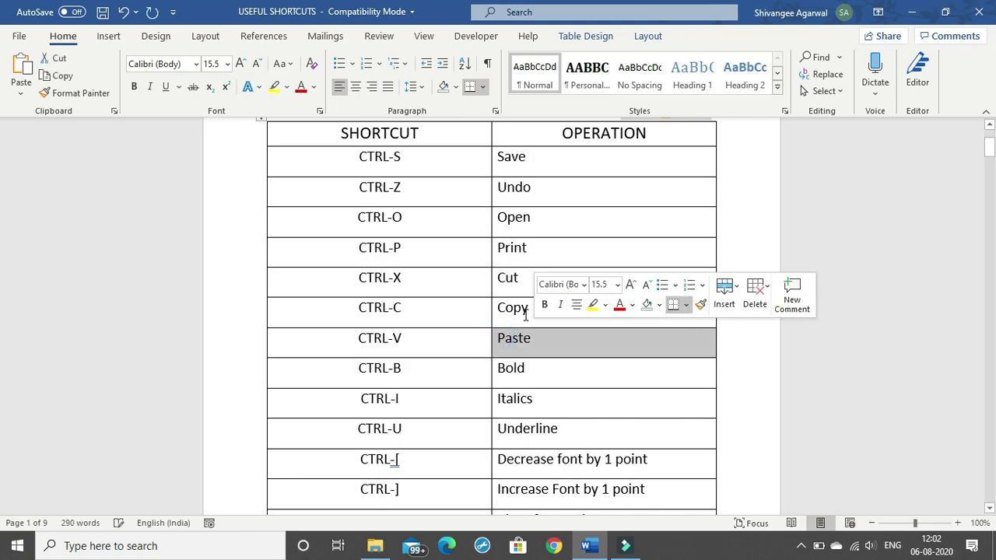
click(515, 307)
drag(537, 314, 496, 308)
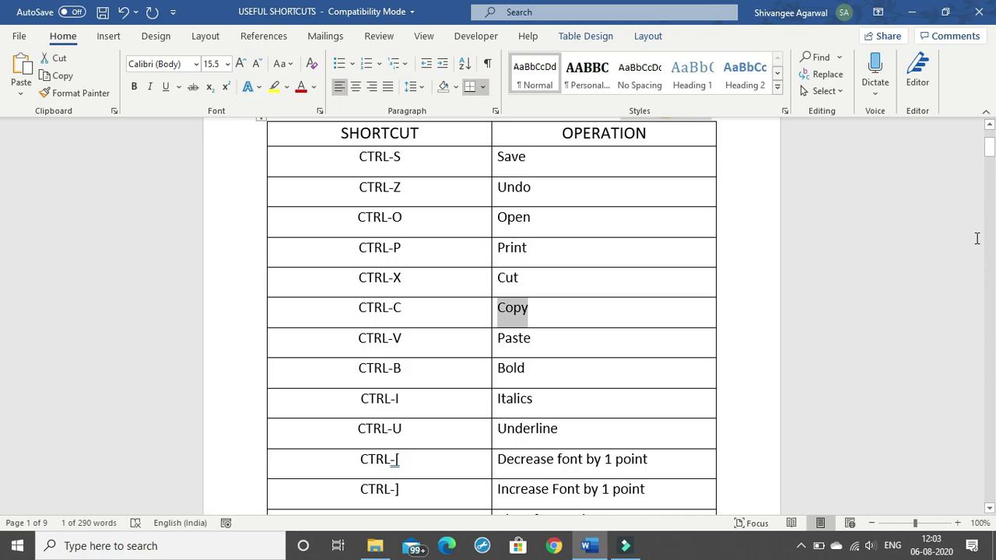
key(ctrl+x)
key(ctrl+v)
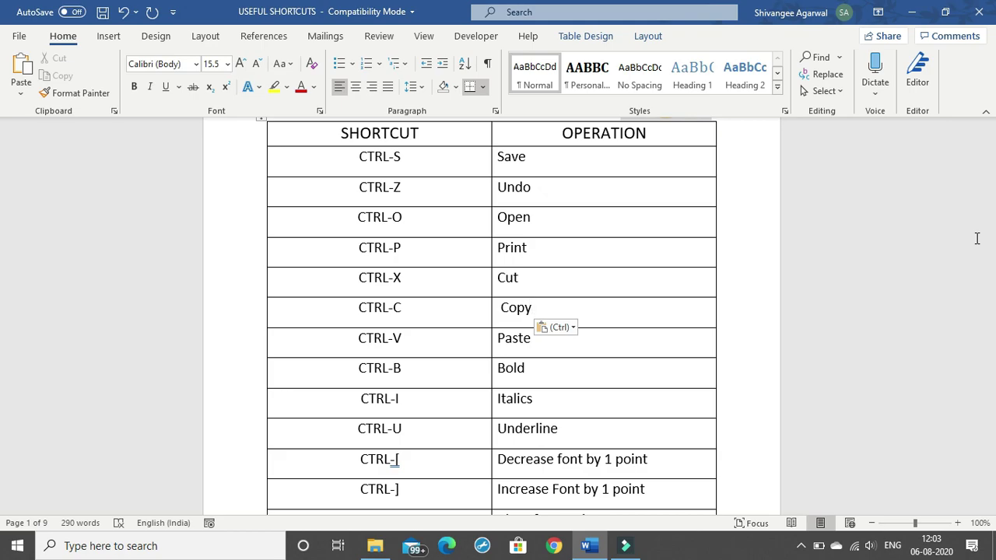
key(ctrl+v)
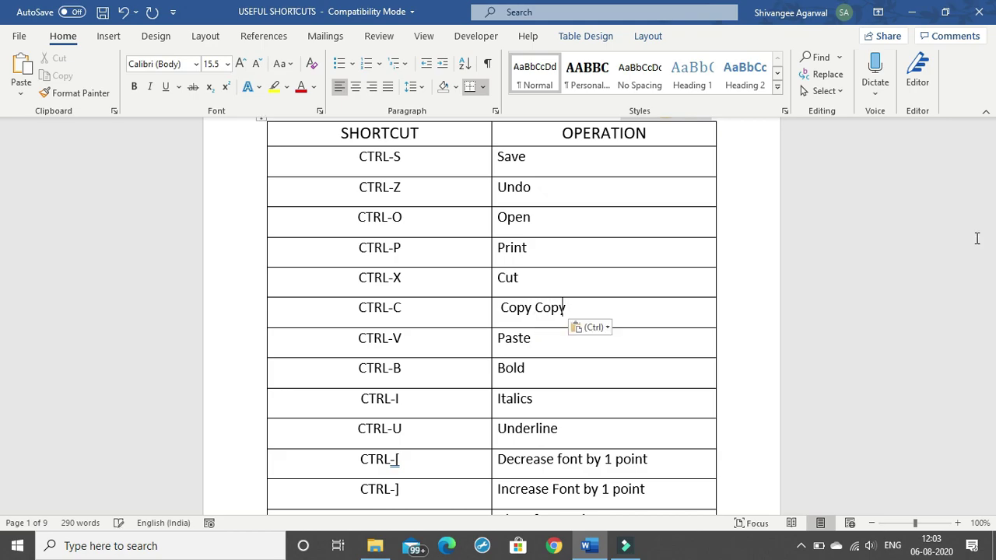
Remove the second "Copy" and the leading space from the operation cell of the CTRL-C row.
key(BackSpace)
key(BackSpace)
key(BackSpace)
key(BackSpace)
key(BackSpace)
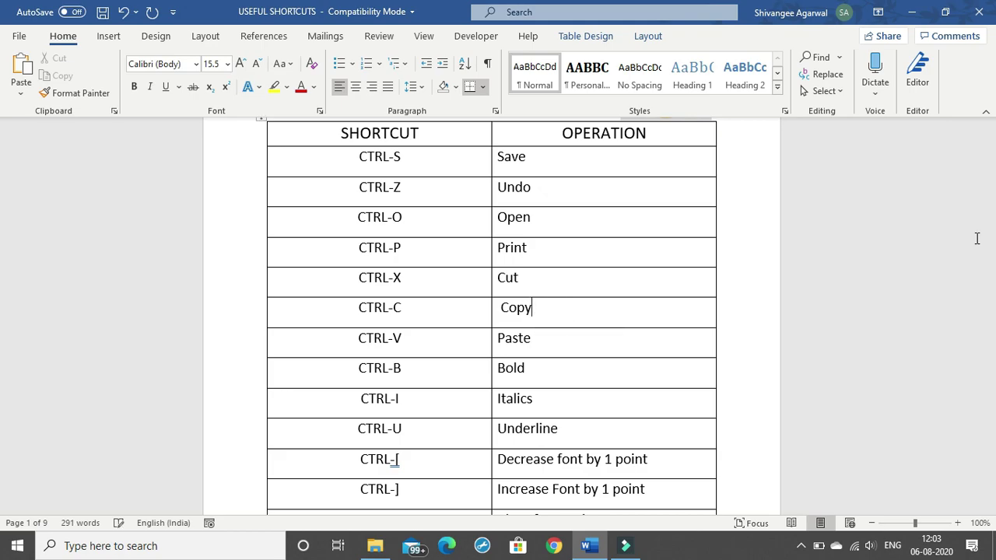
key(Left)
key(Left)
key(Left)
key(Left)
key(BackSpace)
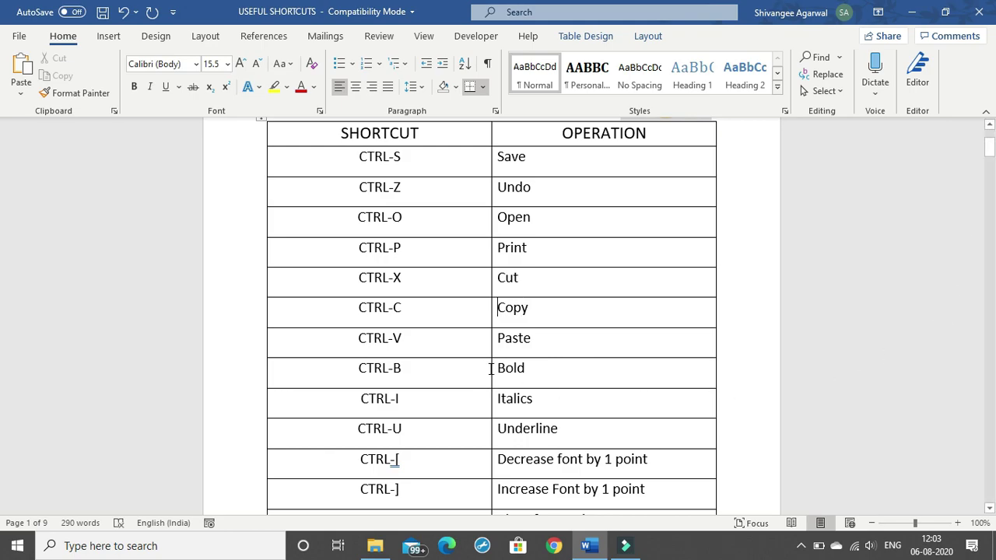
Apply bold to the word "Bold" in the CTRL-B row, remove it once, and reapply it.
drag(500, 368, 526, 371)
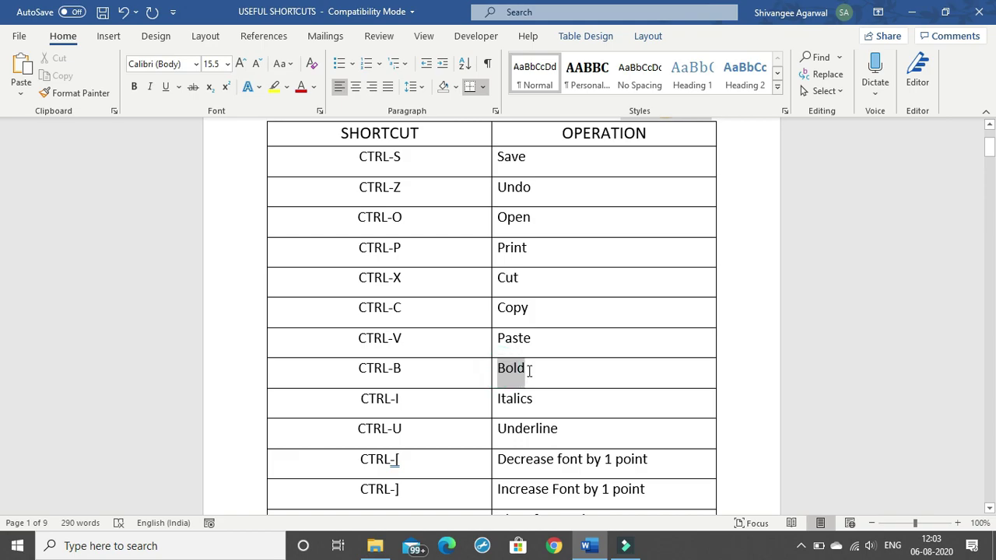
scroll(664, 273, down, 1)
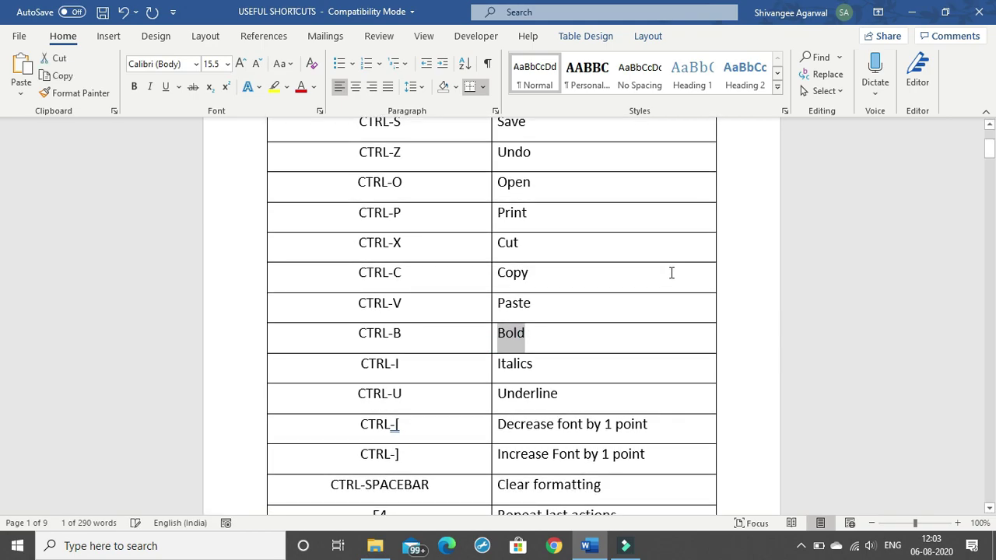
key(ctrl+b)
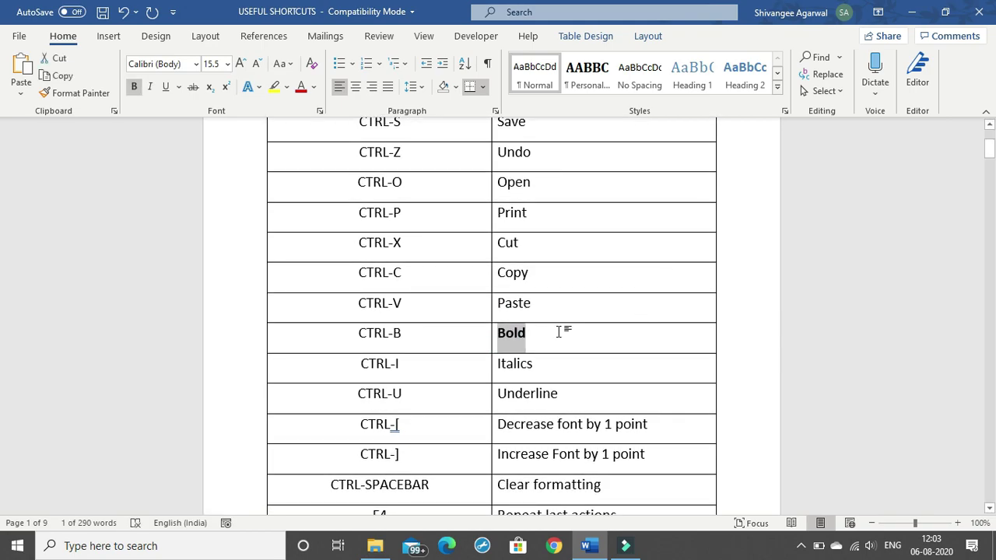
click(559, 331)
double_click(516, 334)
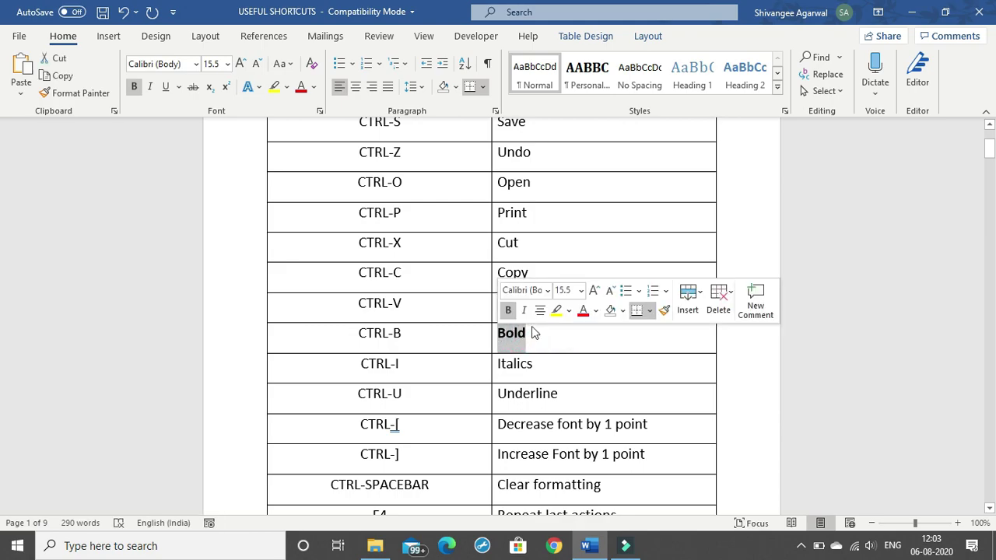
key(ctrl+b)
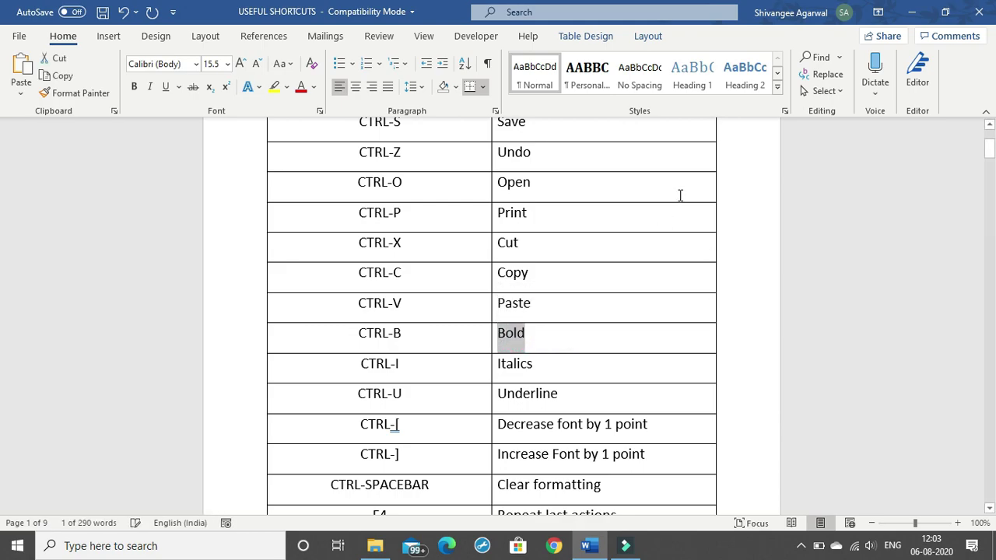
key(ctrl+b)
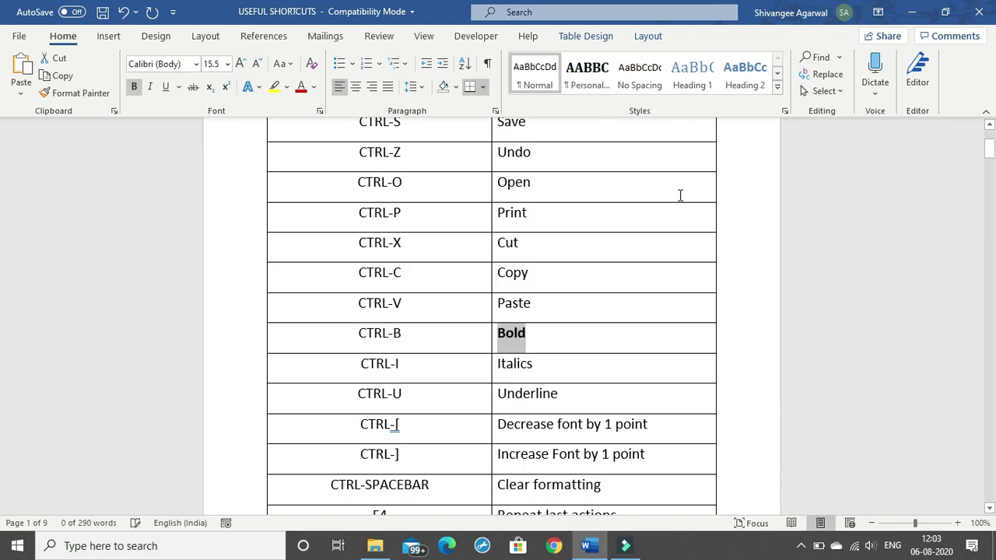
Italicize the word "Italics" in the CTRL-I row and remove the italic formatting again.
key(Down)
key(Right)
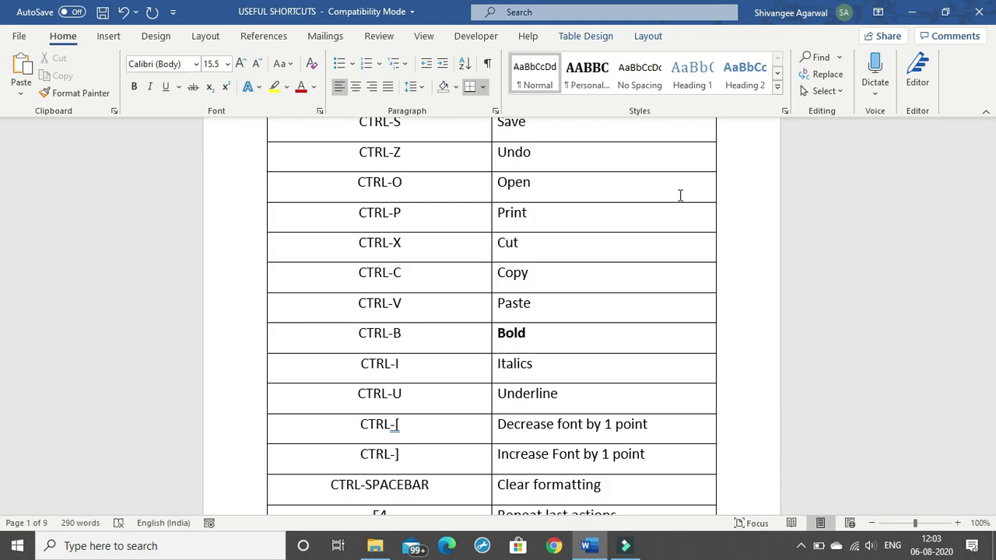
key(shift+End)
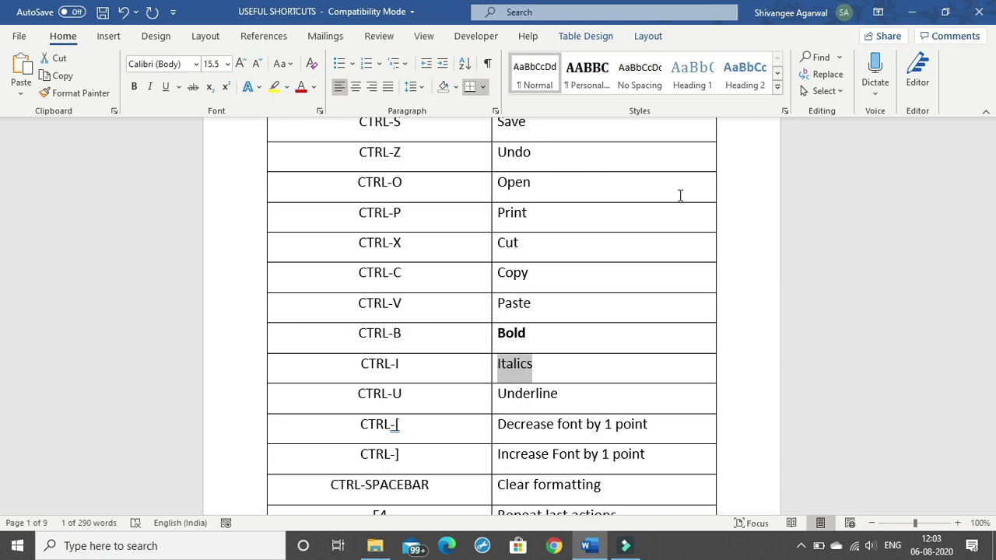
key(ctrl+i)
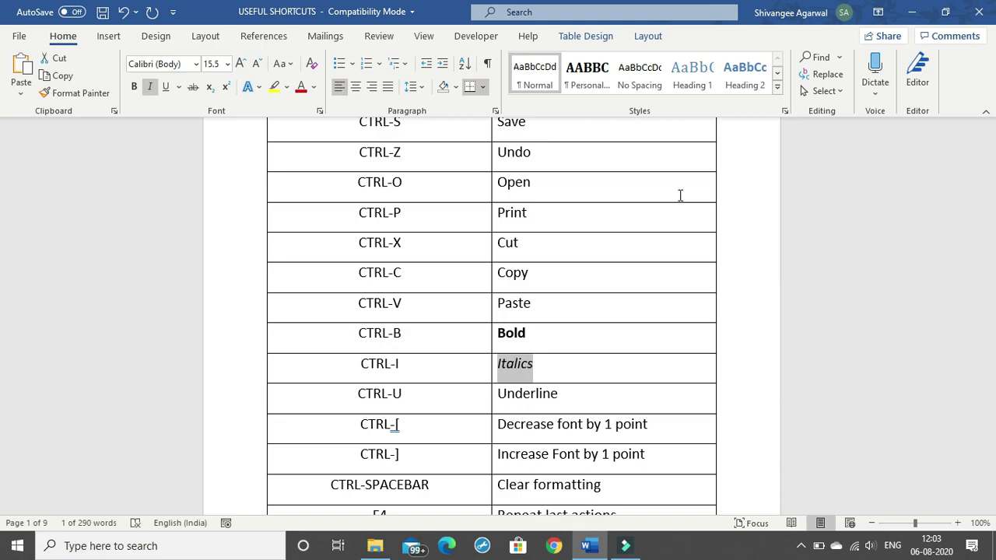
key(ctrl+i)
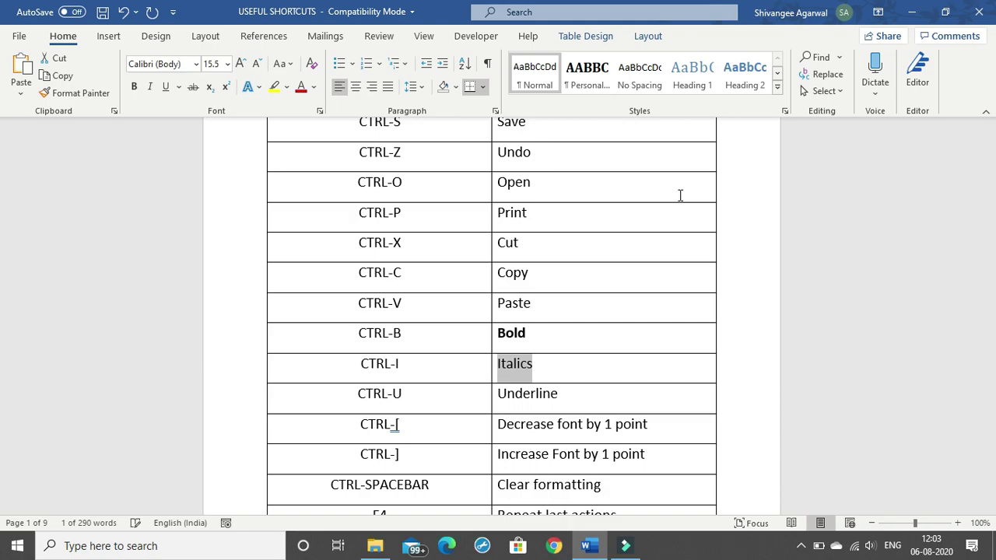
scroll(591, 253, down, 2)
click(560, 325)
drag(515, 300, 526, 281)
click(516, 276)
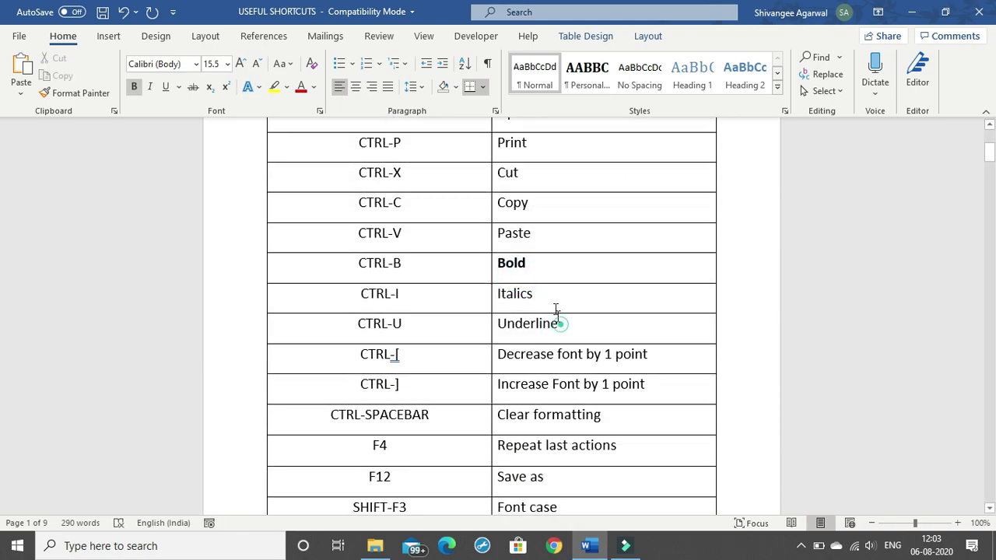
drag(561, 323, 510, 266)
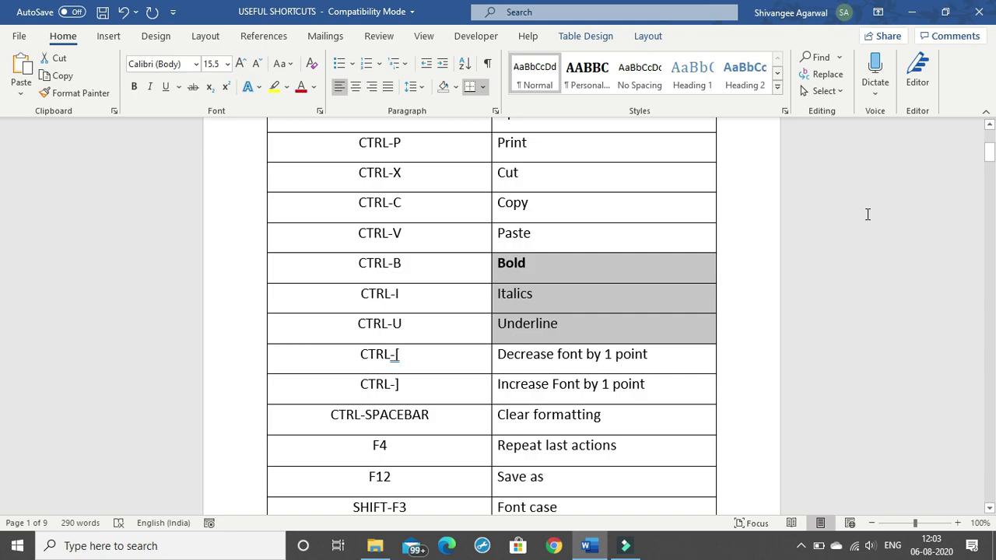
click(541, 277)
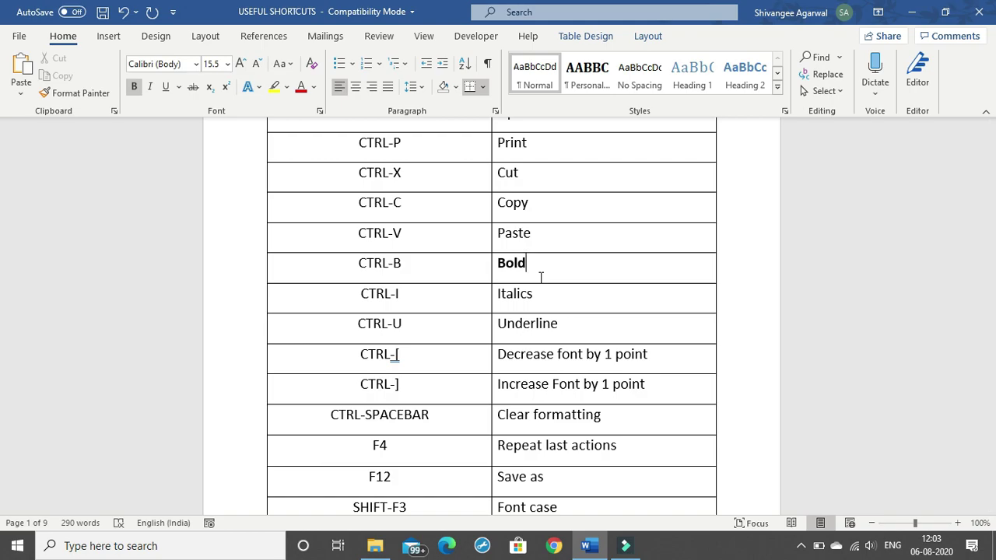
drag(546, 302, 502, 294)
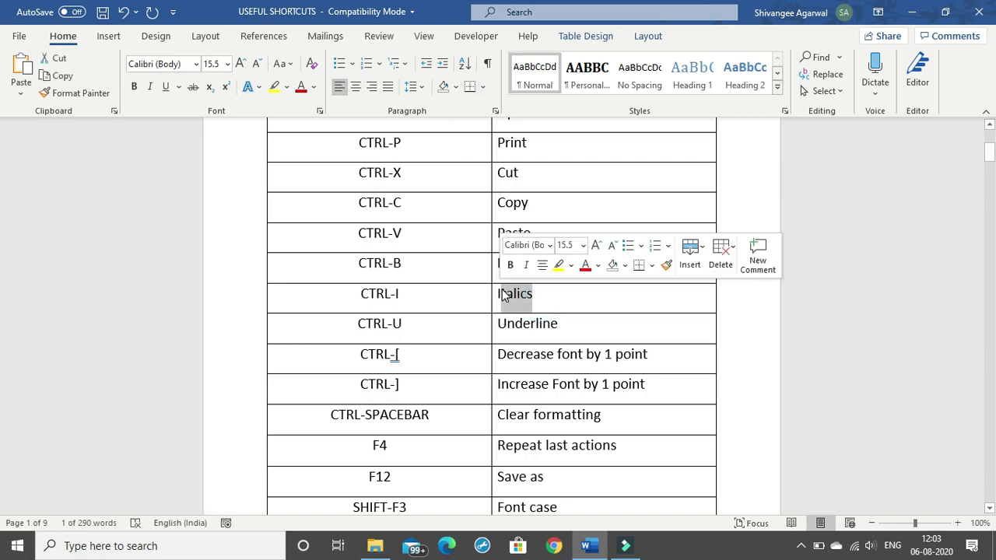
Underline the word "Underline" in the operation column of the CTRL-U row.
drag(557, 325, 493, 330)
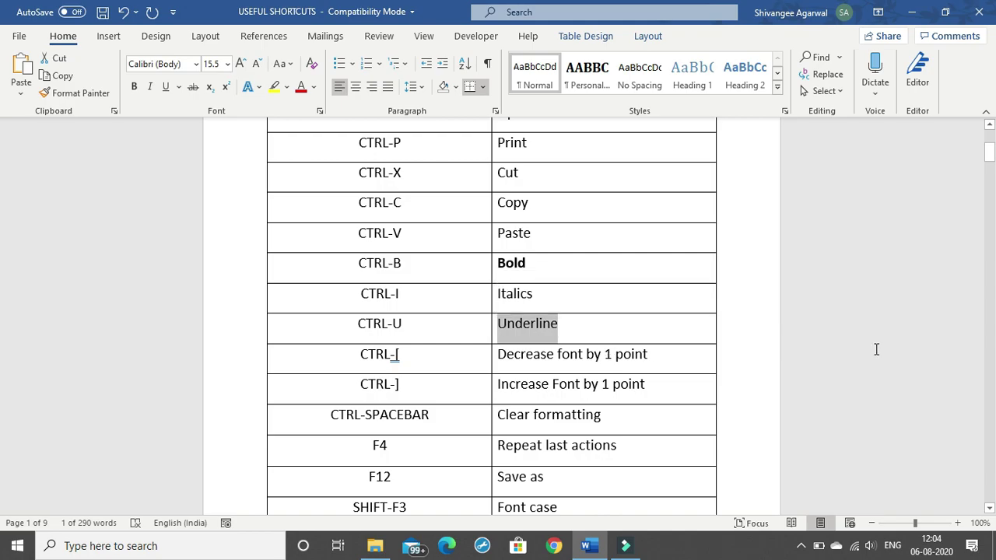
key(ctrl+u)
click(577, 335)
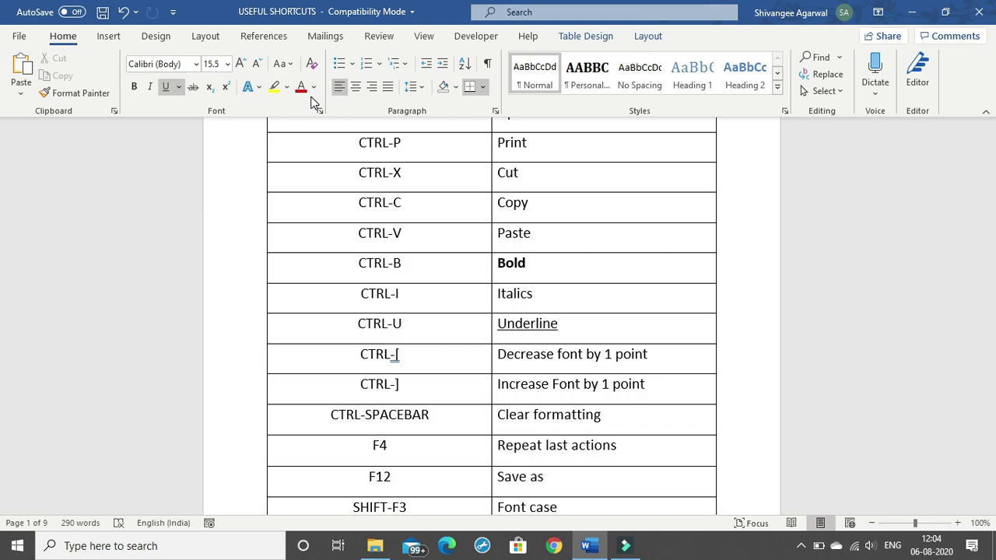
scroll(313, 101, down, 1)
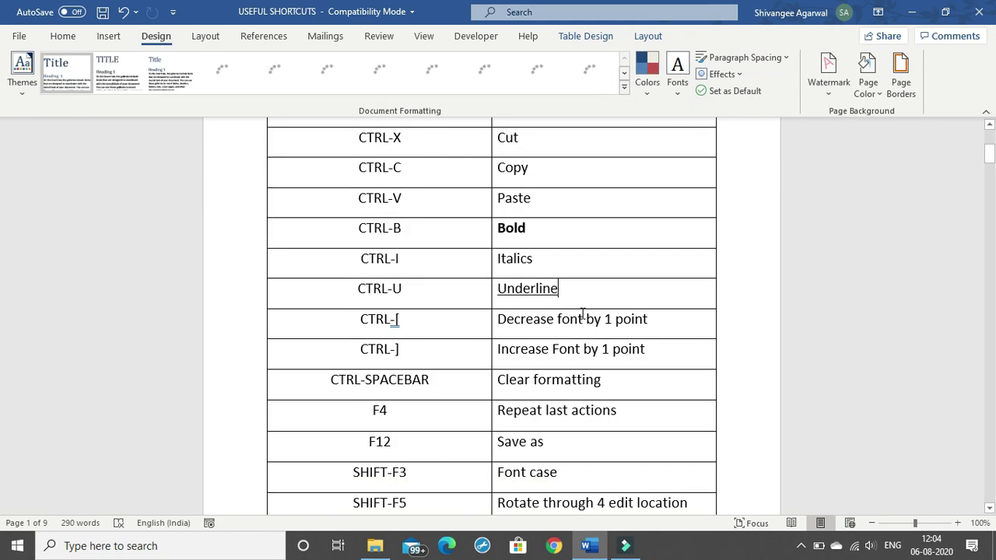
click(69, 36)
scroll(412, 250, down, 2)
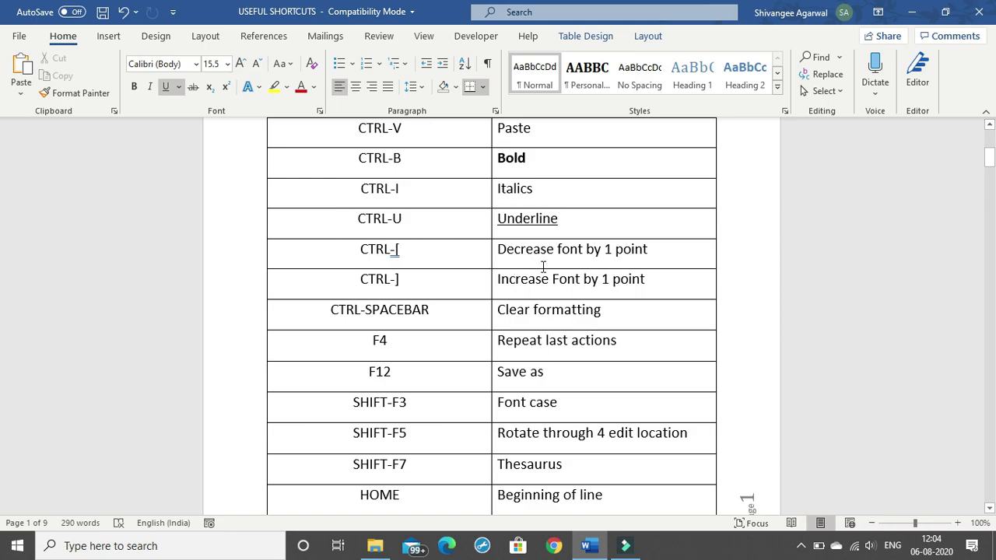
Decrease the font size of "Decrease font by 1 point" to 14.5 and increase "Increase Font by 1 point" to 16.5.
click(487, 249)
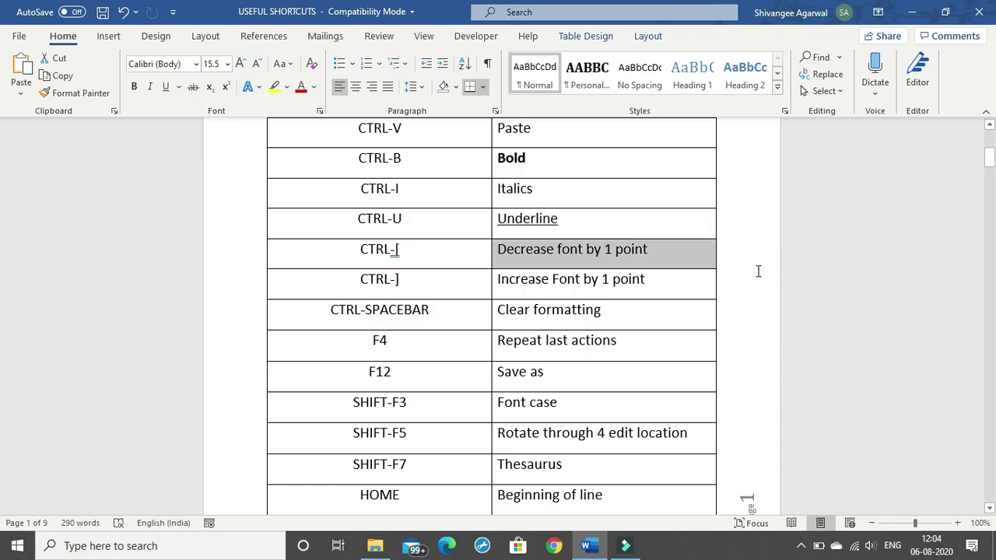
key(ctrl+bracketleft)
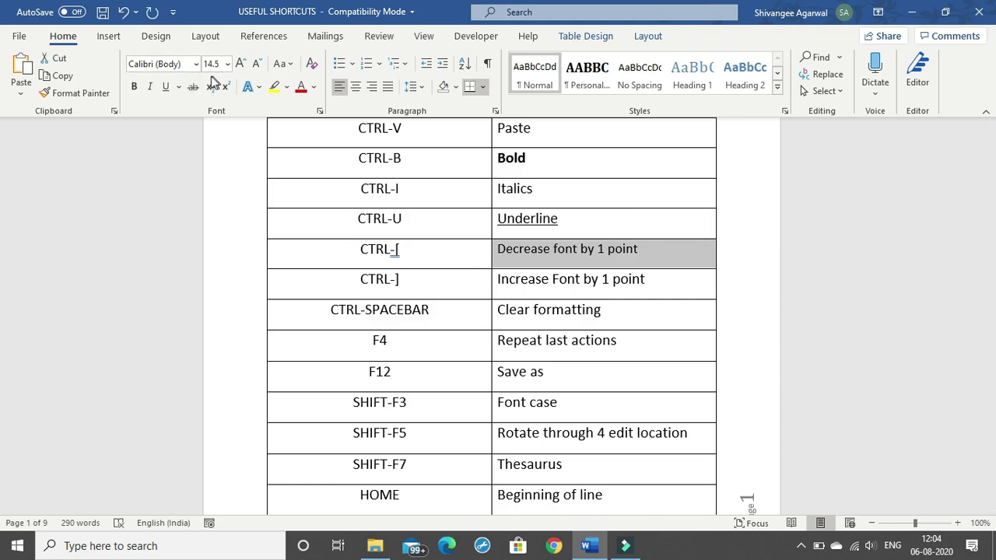
drag(649, 282, 496, 280)
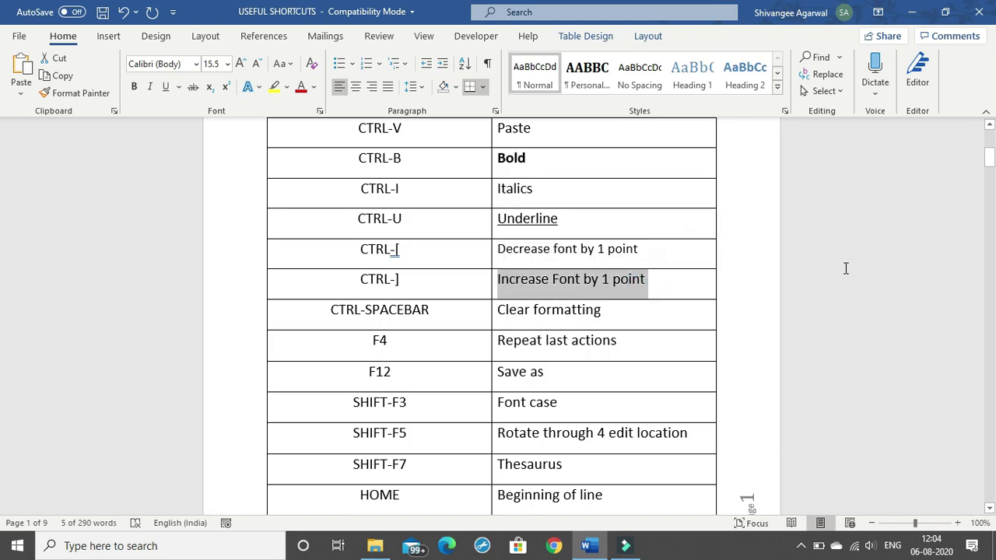
key(ctrl+bracketright)
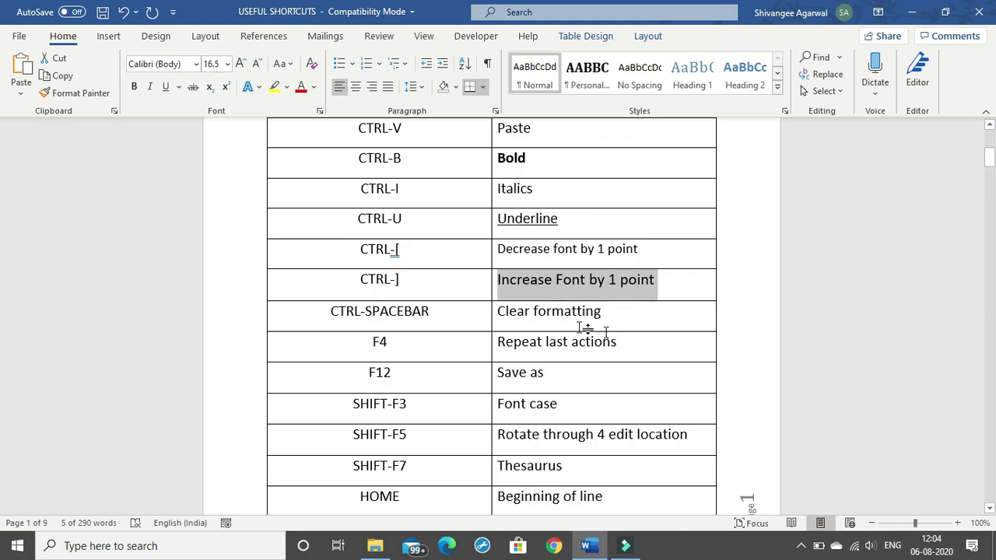
Clear the character formatting of the operation text "Clear formatting" in the CTRL-SPACEBAR row.
click(591, 314)
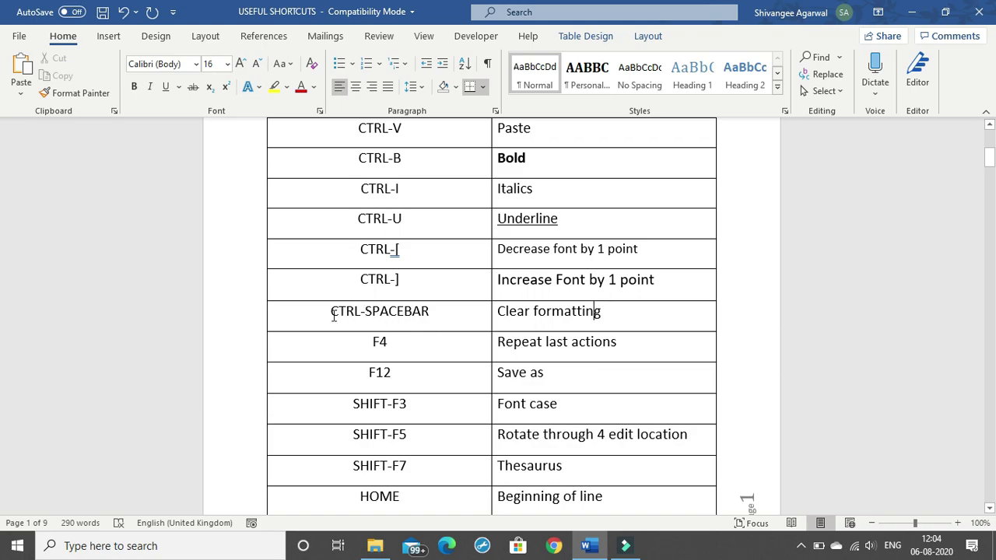
drag(604, 314, 497, 314)
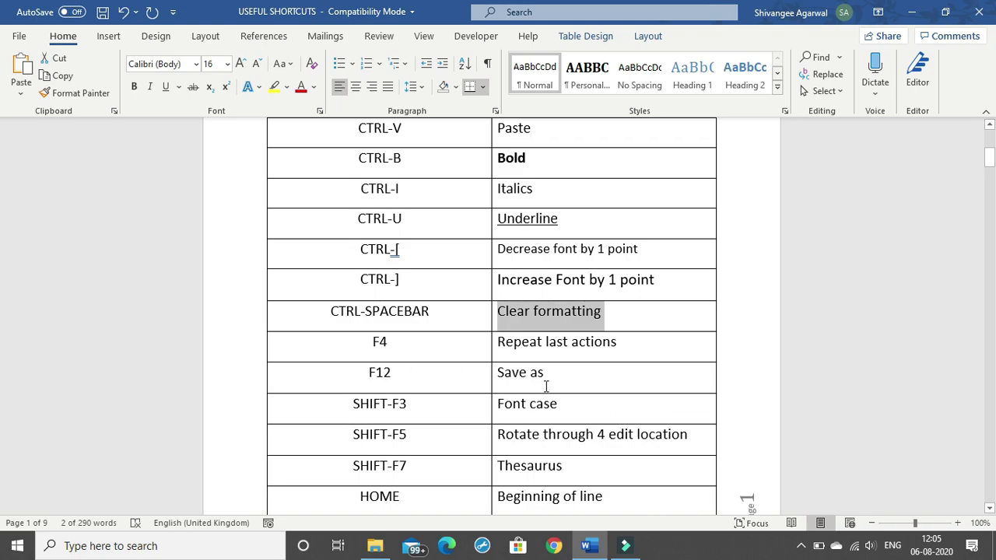
key(ctrl+space)
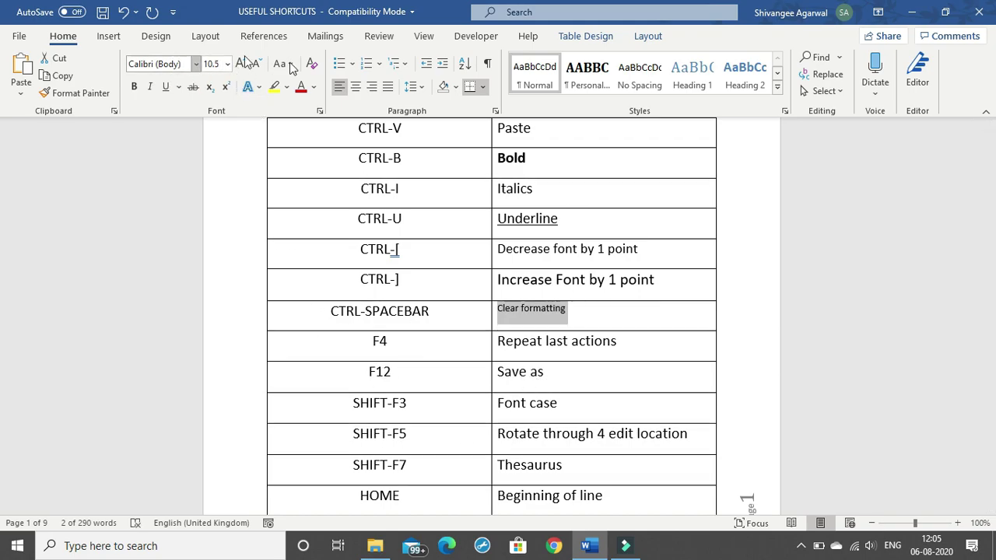
click(544, 346)
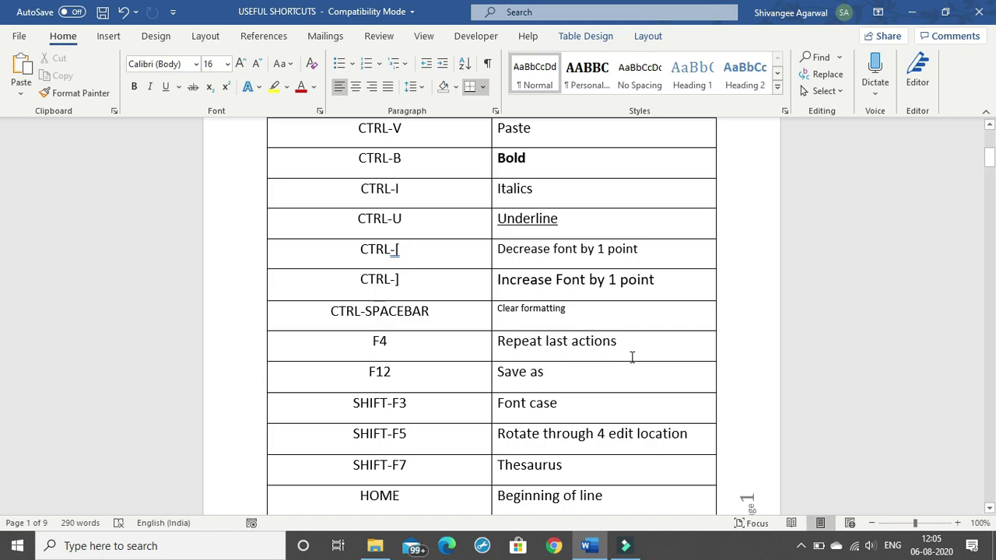
drag(625, 350, 497, 343)
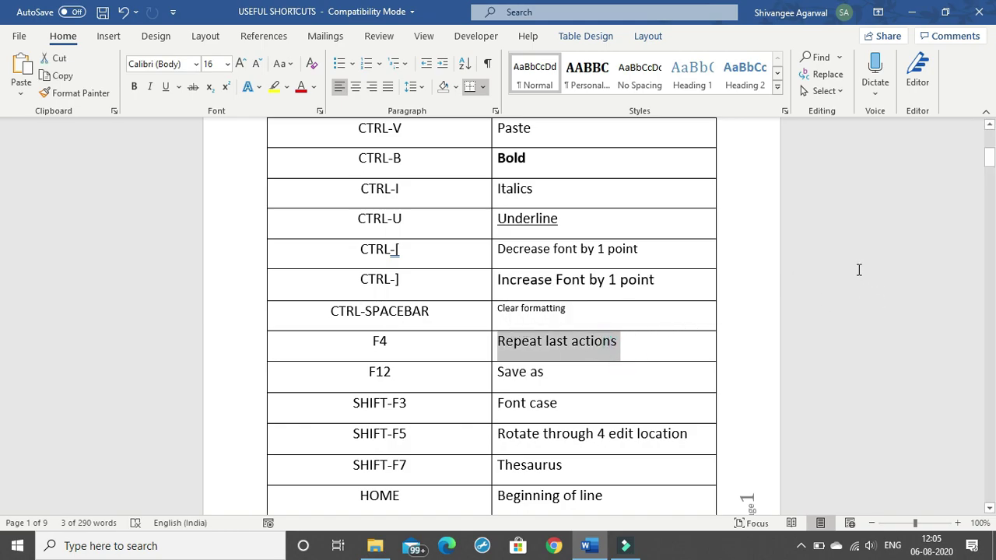
Bring up the Save As dialog for the document and dismiss it without saving.
click(583, 369)
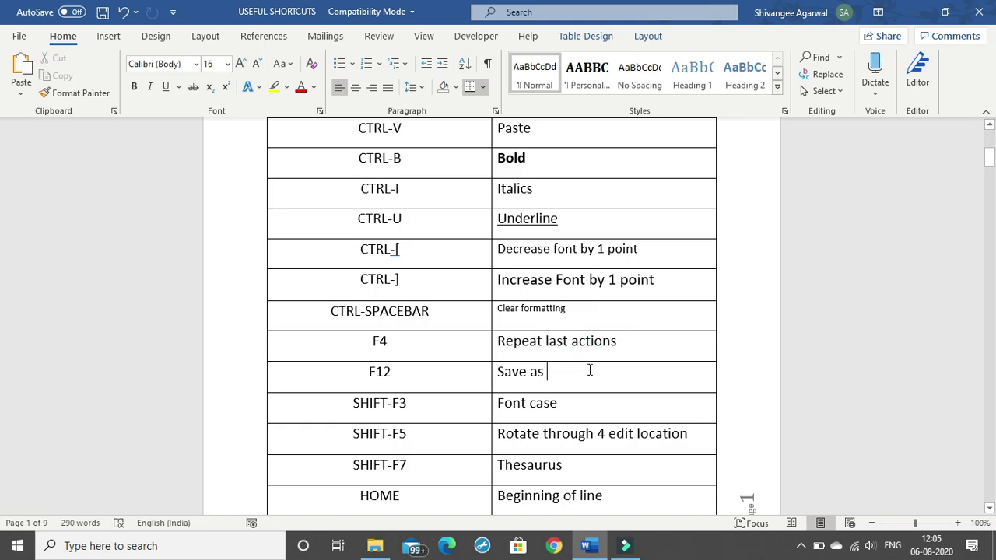
scroll(560, 358, down, 1)
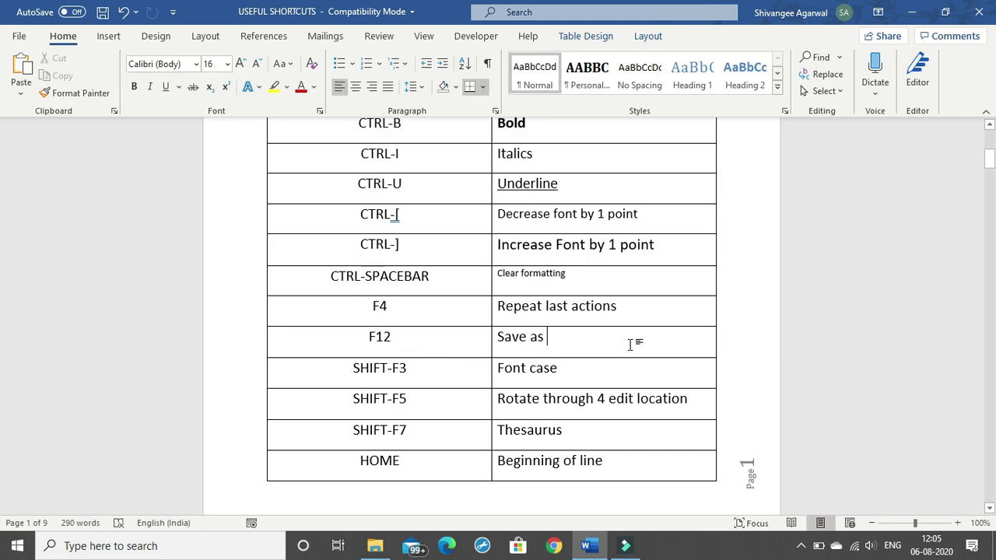
key(F12)
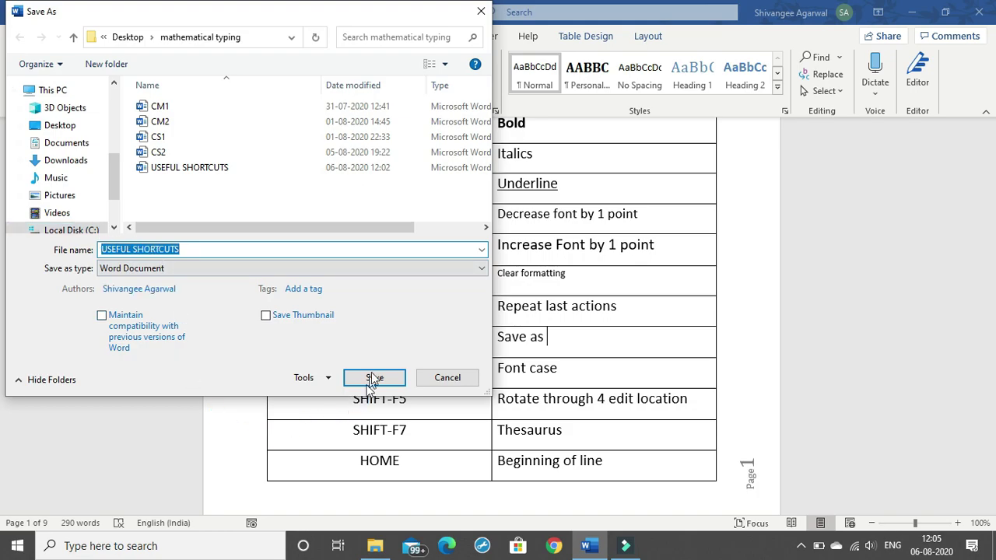
click(481, 11)
Cycle the text "Font case" in the SHIFT-F3 row through uppercase, lowercase and back to an initial capital.
scroll(487, 373, down, 1)
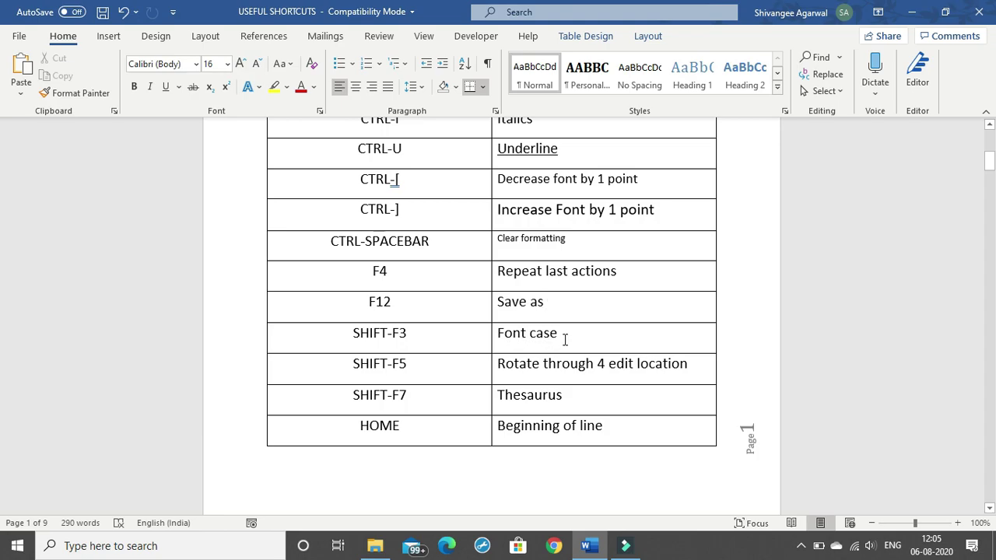
click(565, 340)
scroll(538, 377, down, 1)
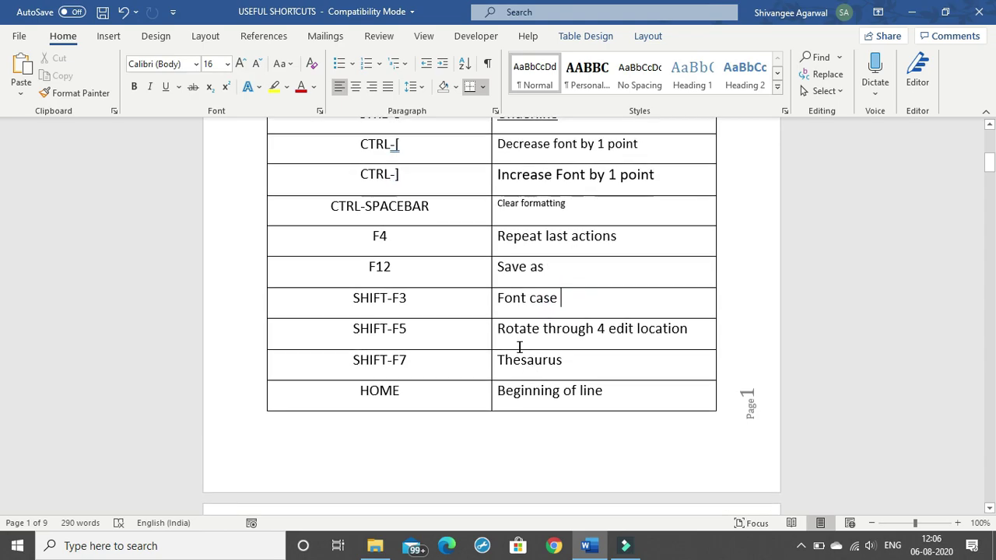
drag(560, 295, 502, 296)
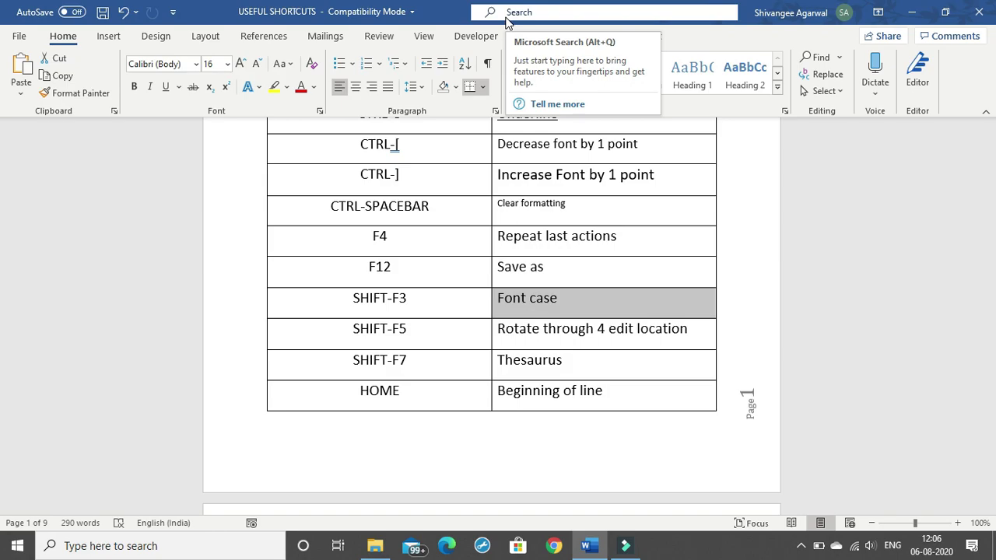
key(shift+F3)
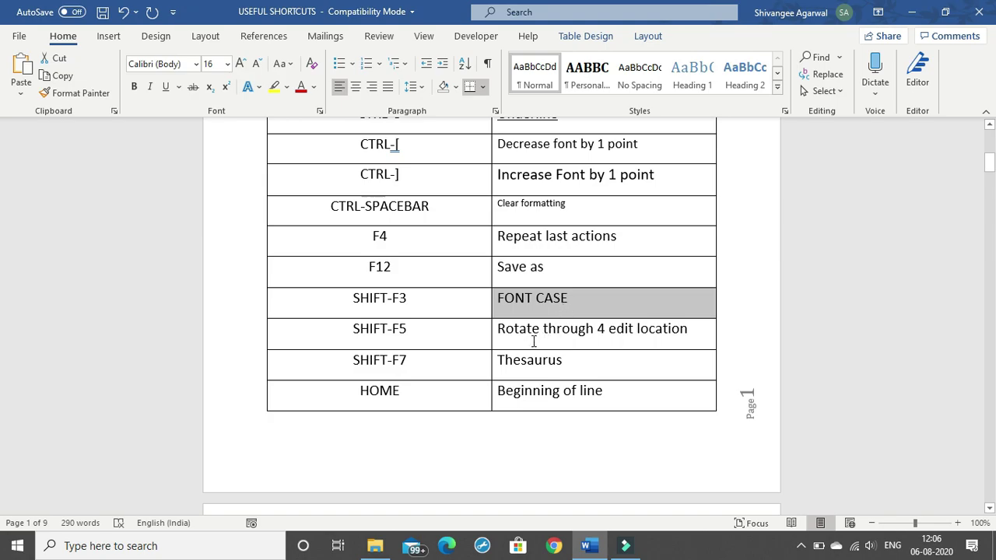
key(shift+F3)
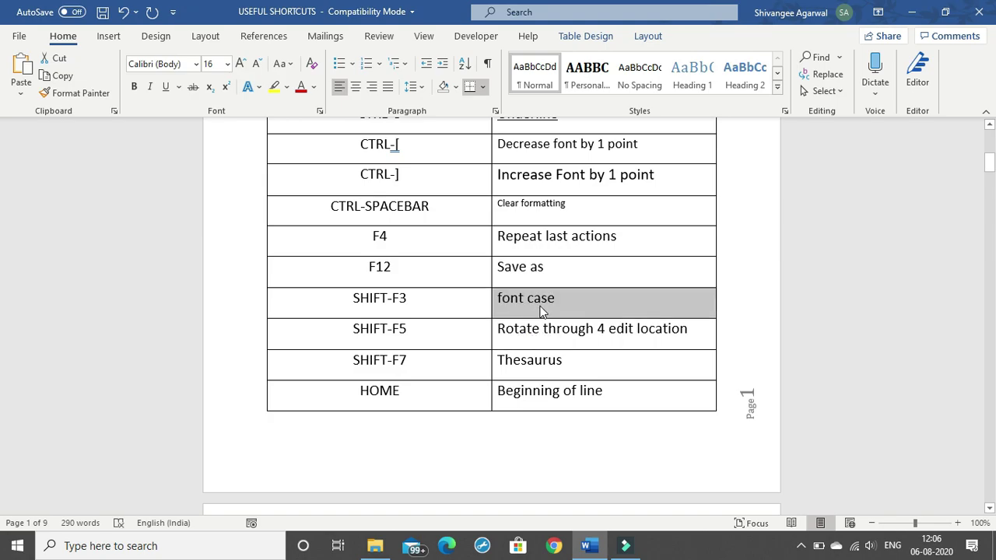
key(shift+F3)
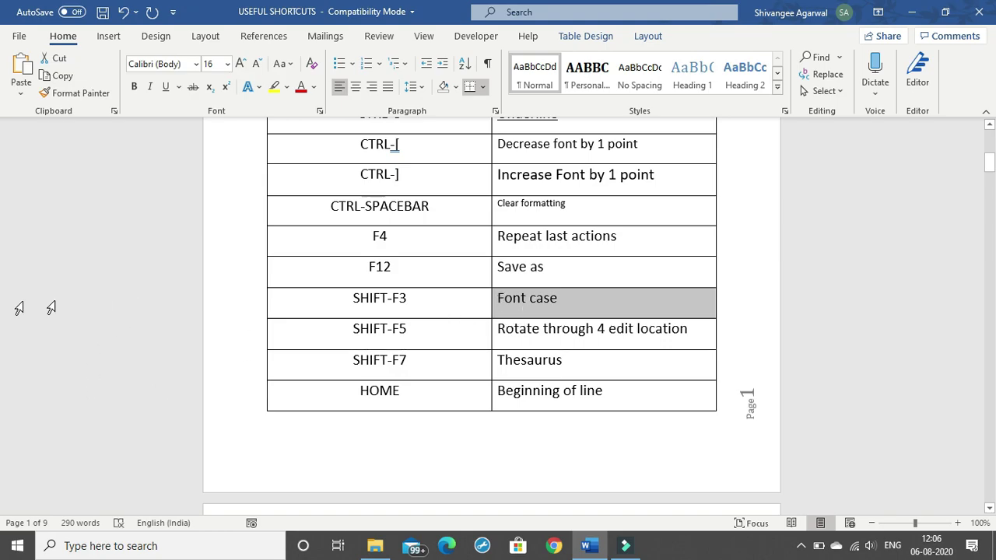
View the Change Case options without choosing one, and run "Font case" through the full uppercase, lowercase and initial-capital cycle again.
click(287, 63)
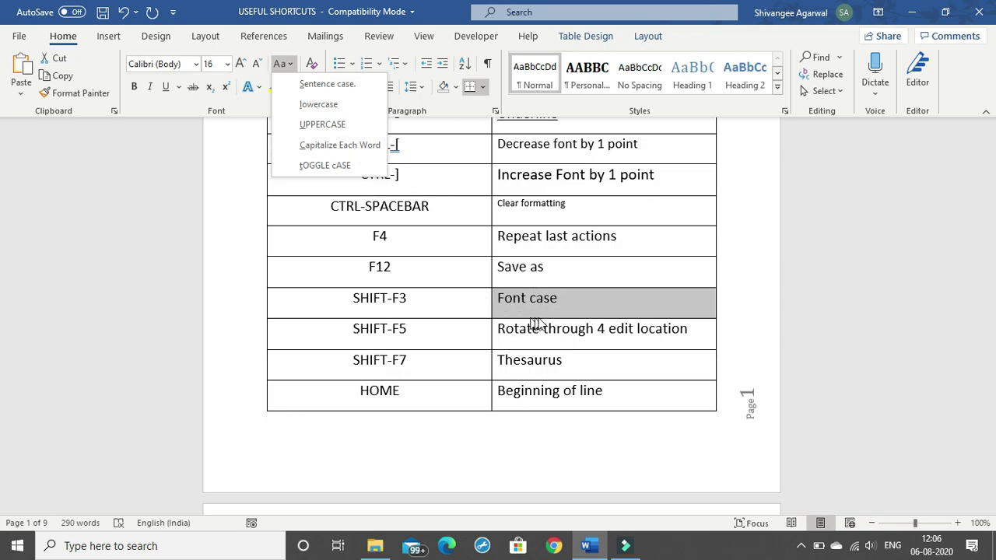
click(559, 301)
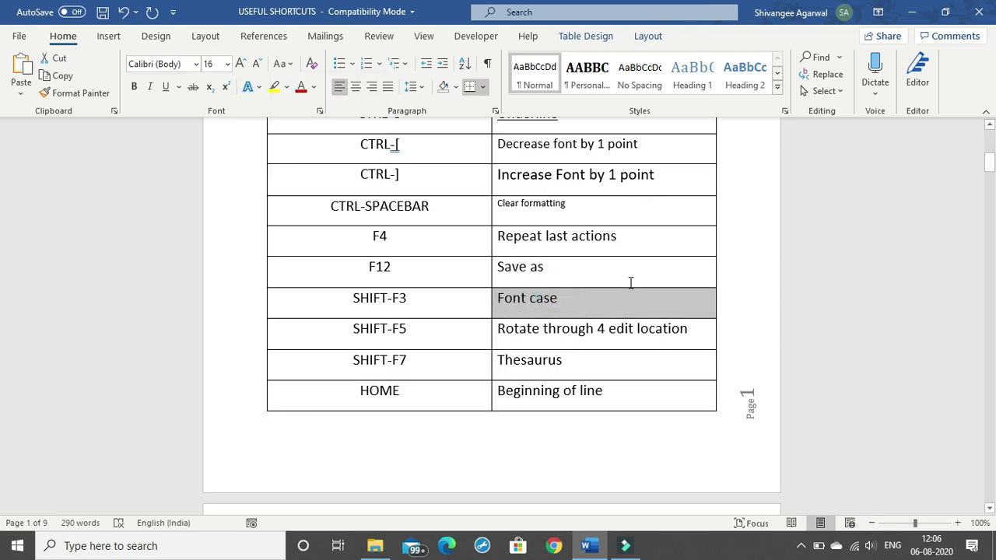
key(shift+F3)
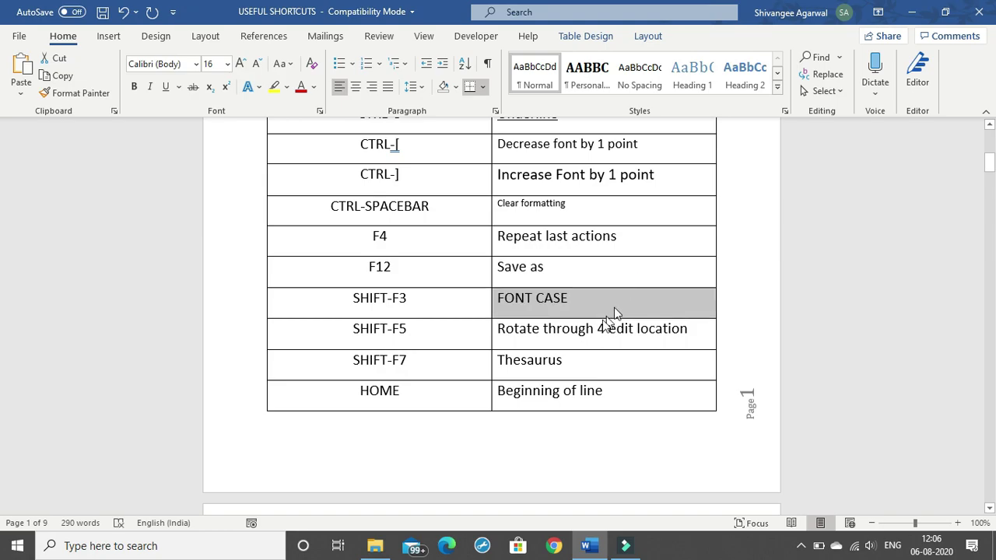
key(shift+F3)
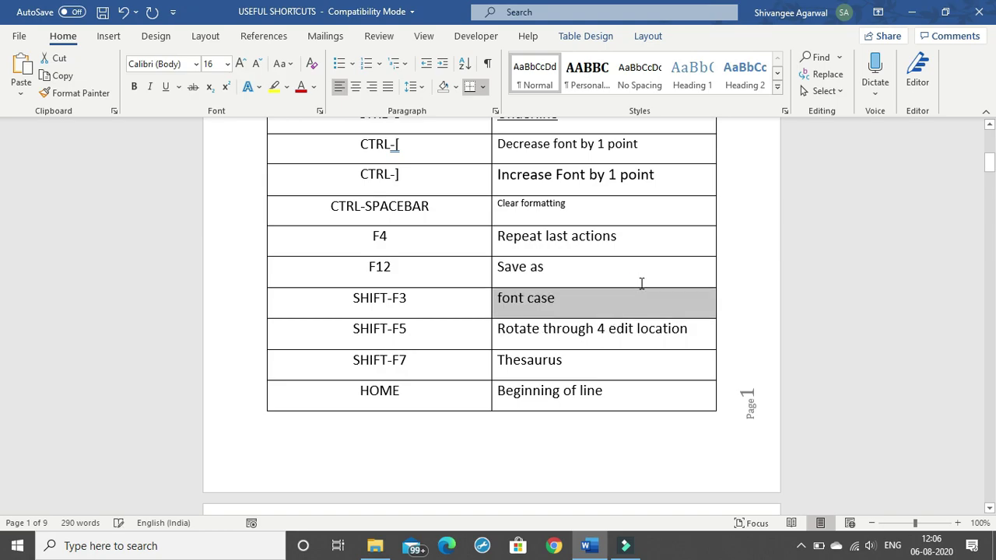
key(shift+F3)
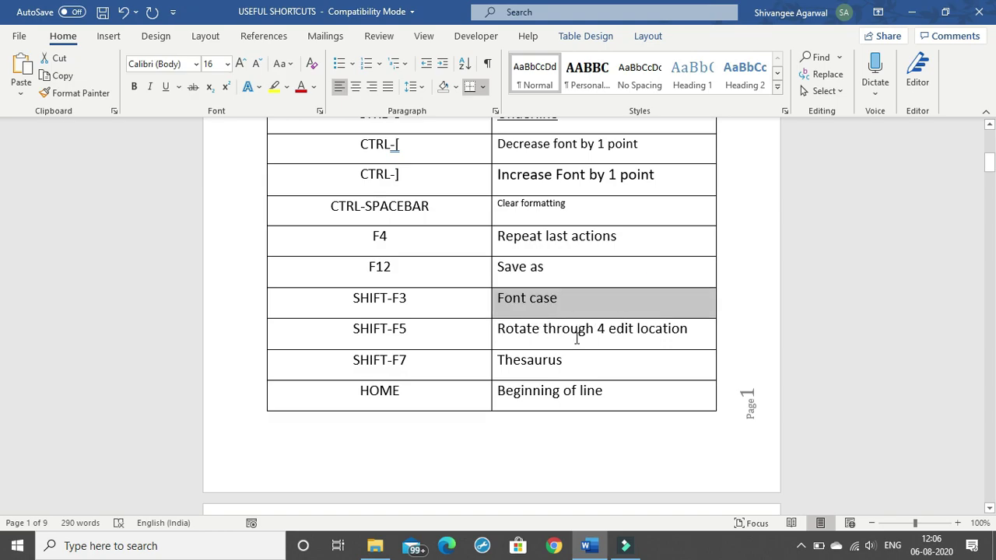
Change the operation text "Font case" in the SHIFT-F3 row to uppercase.
click(585, 330)
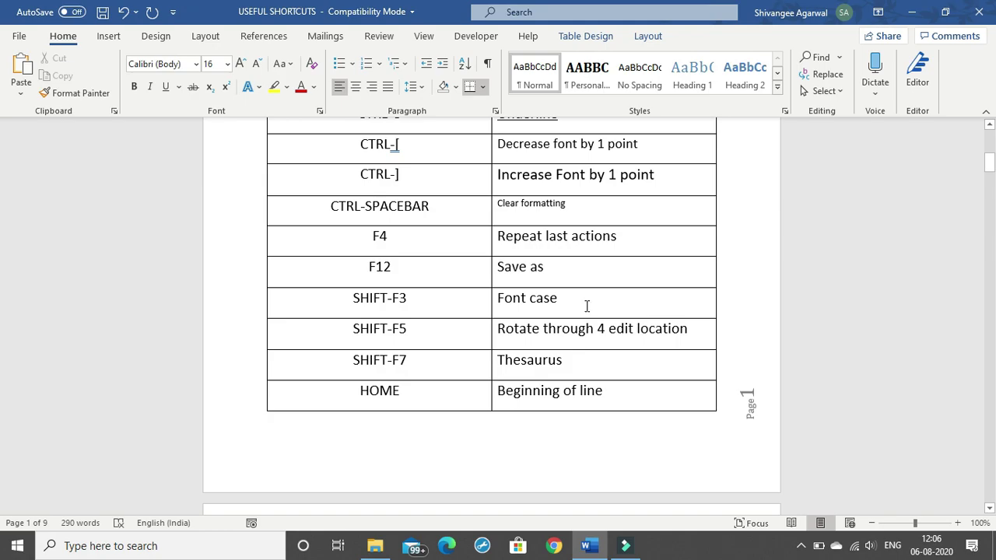
drag(568, 299, 504, 300)
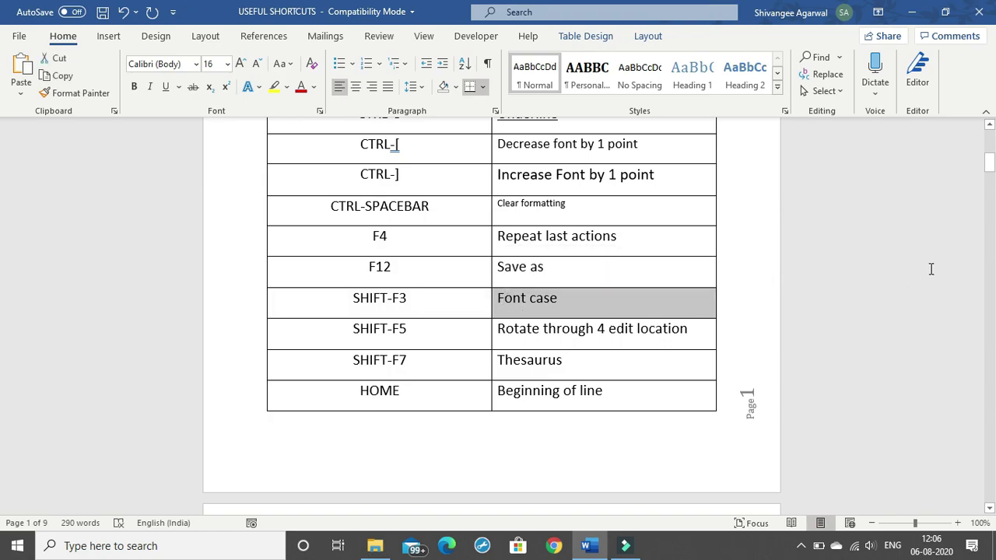
key(shift+F3)
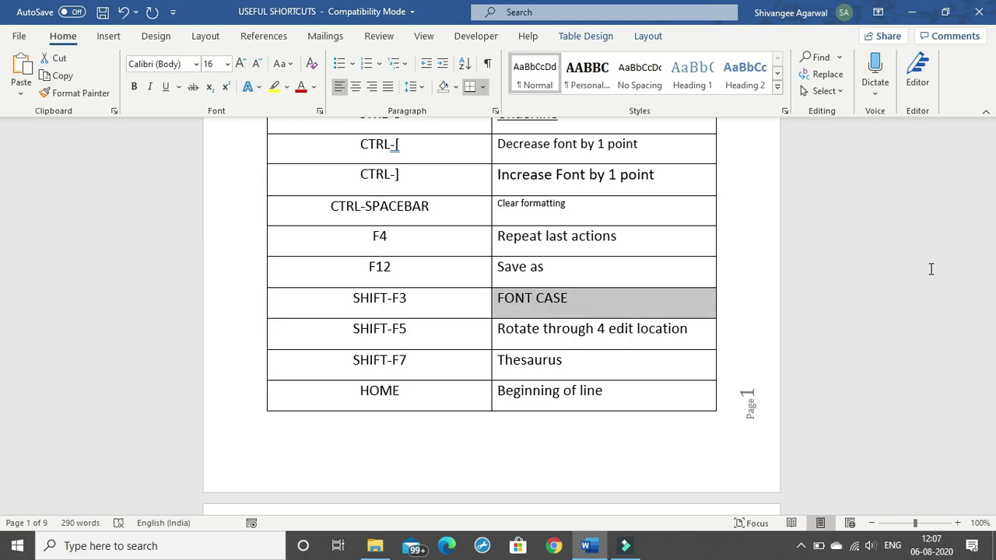
Place the cursor in the SHIFT-F5 row's operation text and rotate back through the recent edit locations, deselecting and repeating the jump.
click(647, 329)
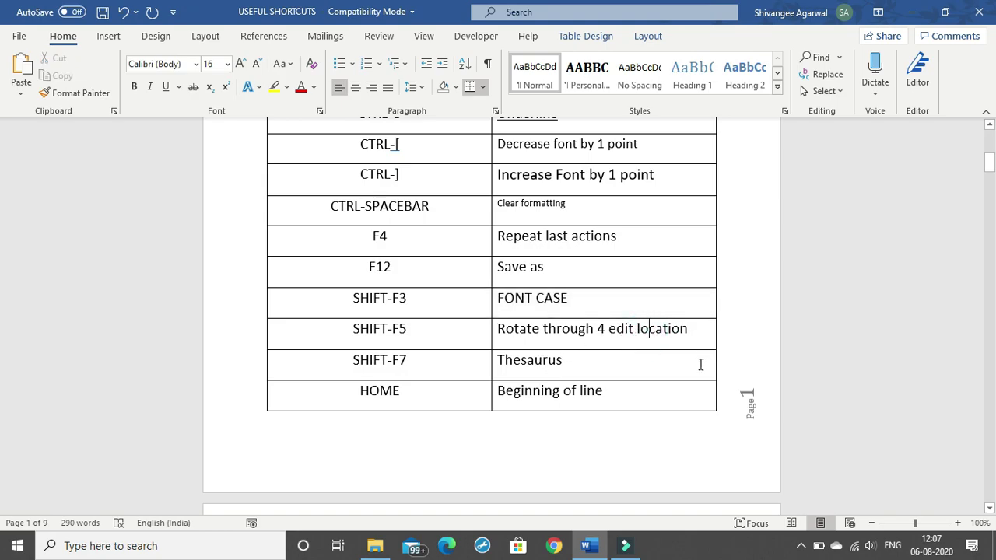
key(shift+F5)
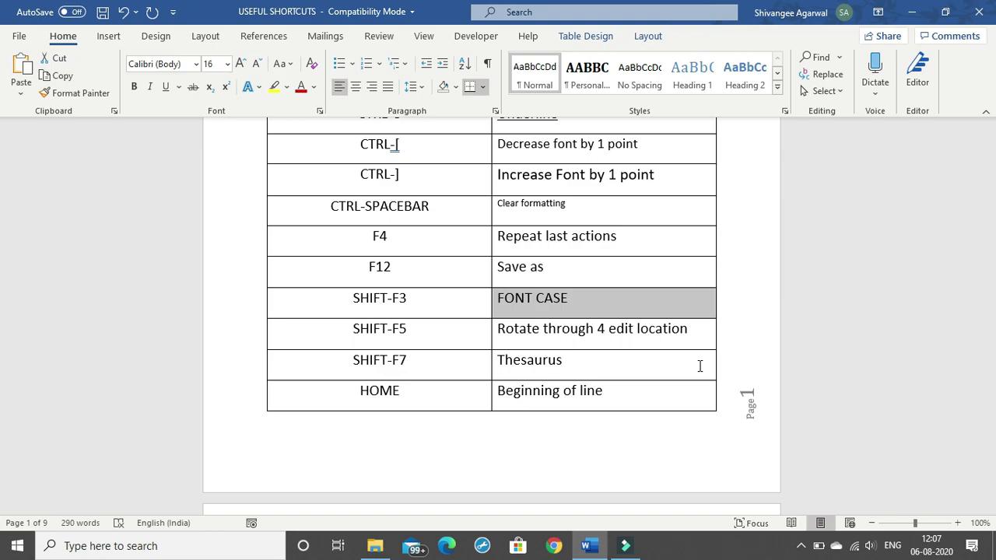
key(Left)
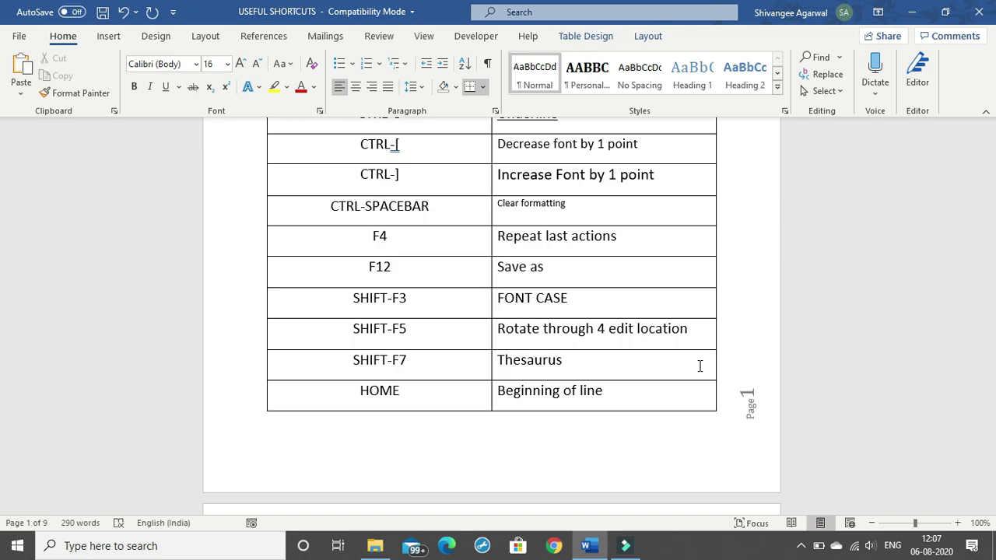
key(shift+F5)
key(shift+F5)
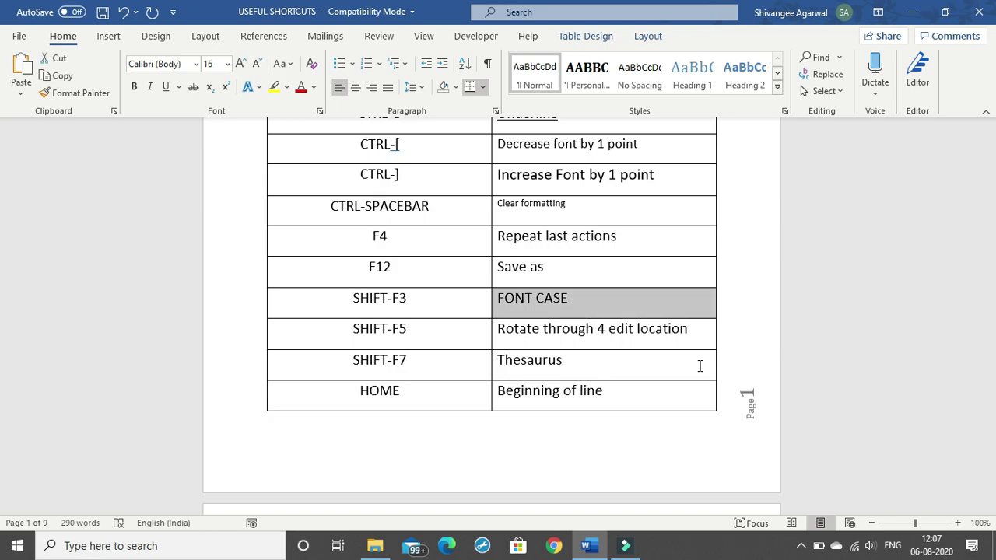
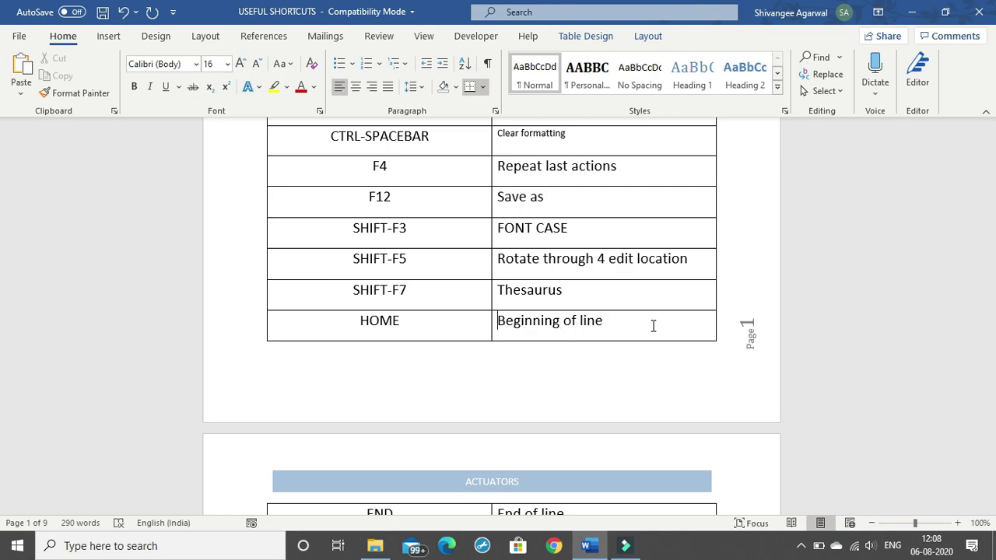
Move the cursor to the end of the operation text in the END row on page 2.
scroll(642, 316, down, 4)
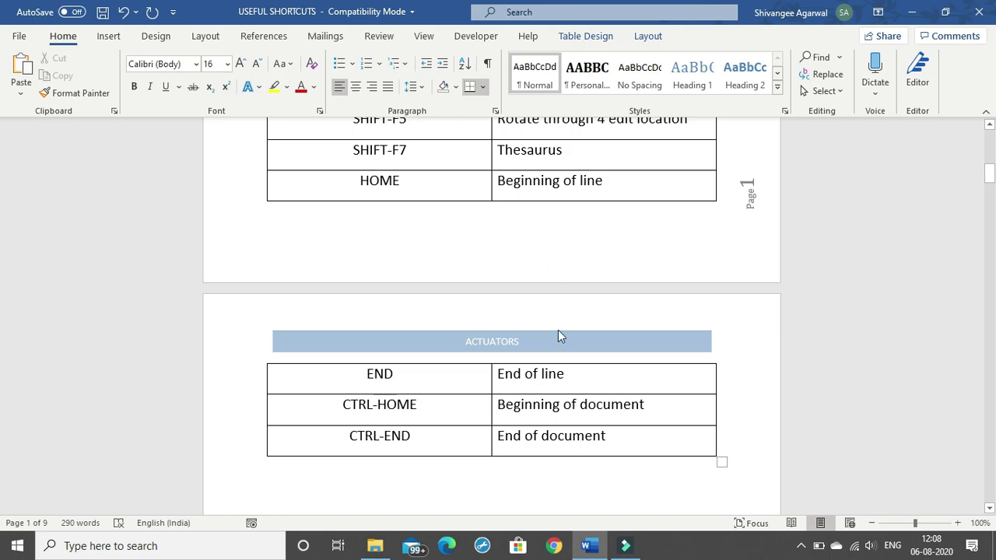
click(504, 365)
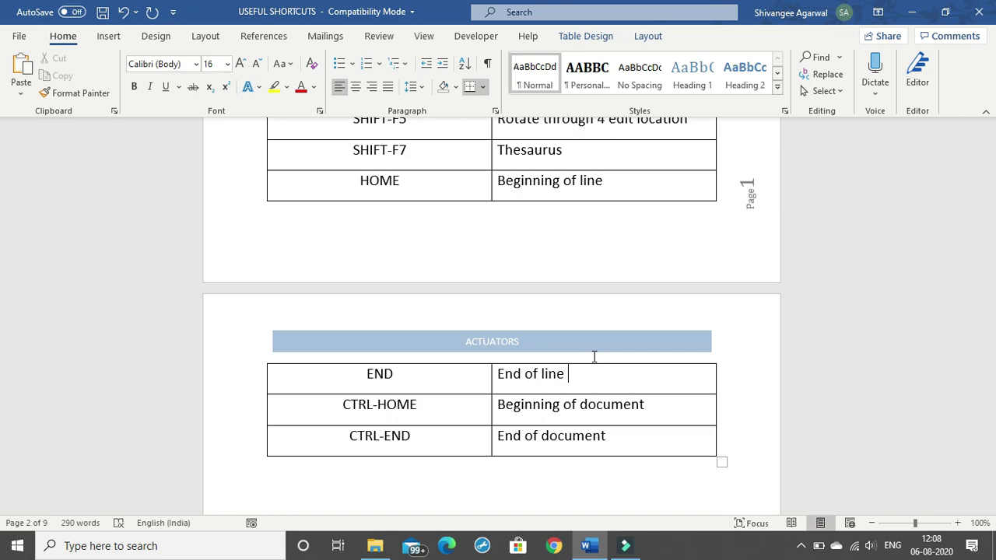
Jump from the CTRL-HOME row to the beginning of the document, and from there to its end.
click(586, 406)
key(ctrl+Home)
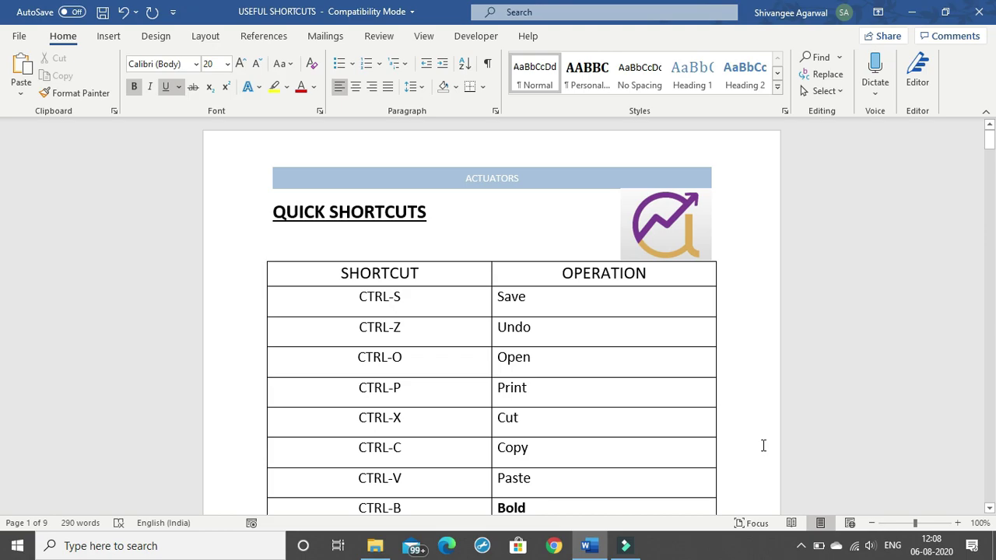
key(ctrl+End)
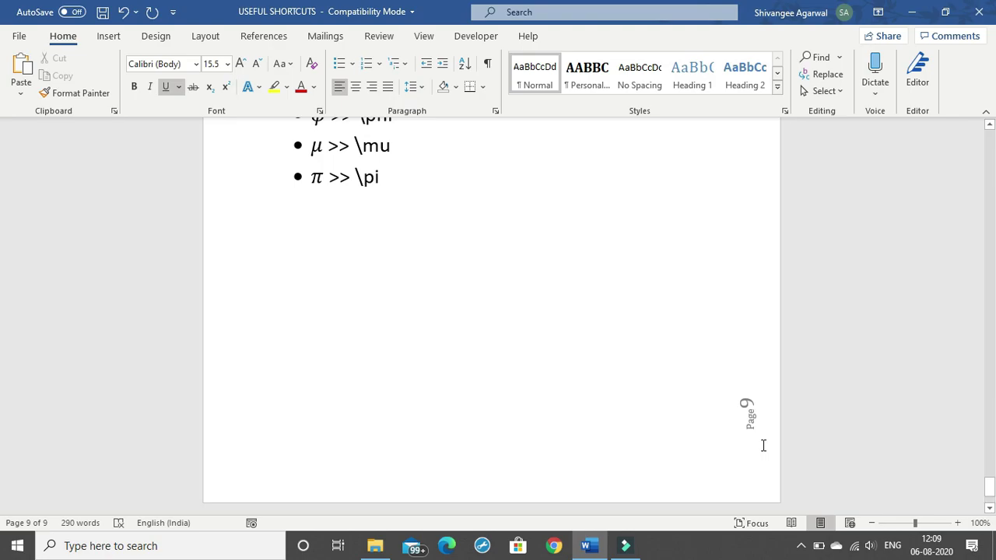
Return to the beginning of the document and select the CTRL-S row, followed by the CTRL-Z row, in the shortcut table.
key(ctrl+Home)
scroll(654, 424, down, 7)
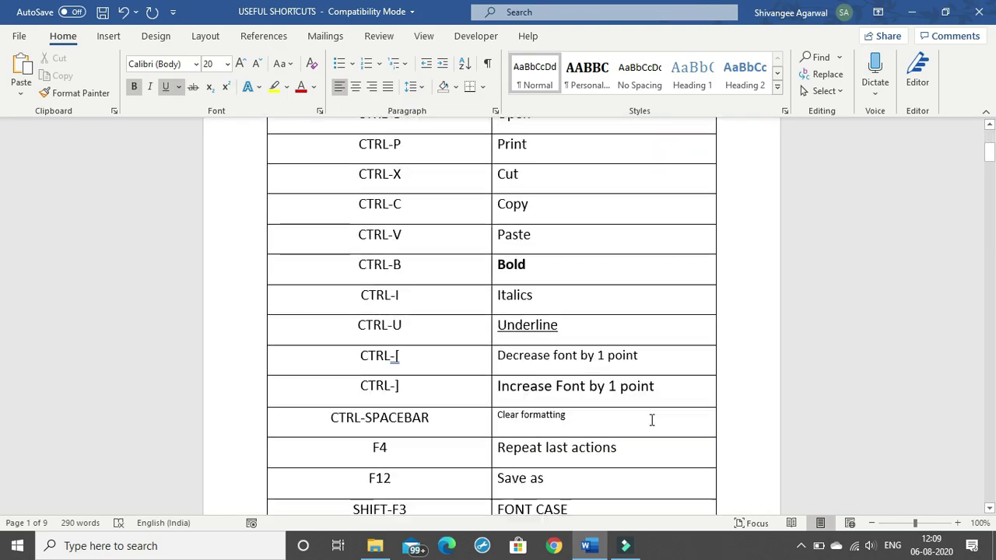
scroll(650, 426, down, 4)
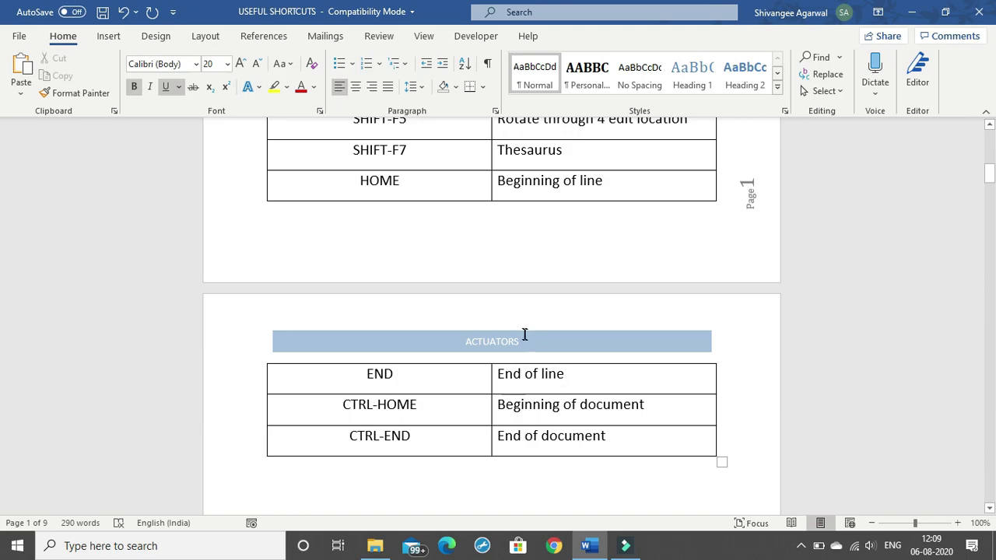
scroll(488, 315, up, 5)
scroll(488, 315, up, 6)
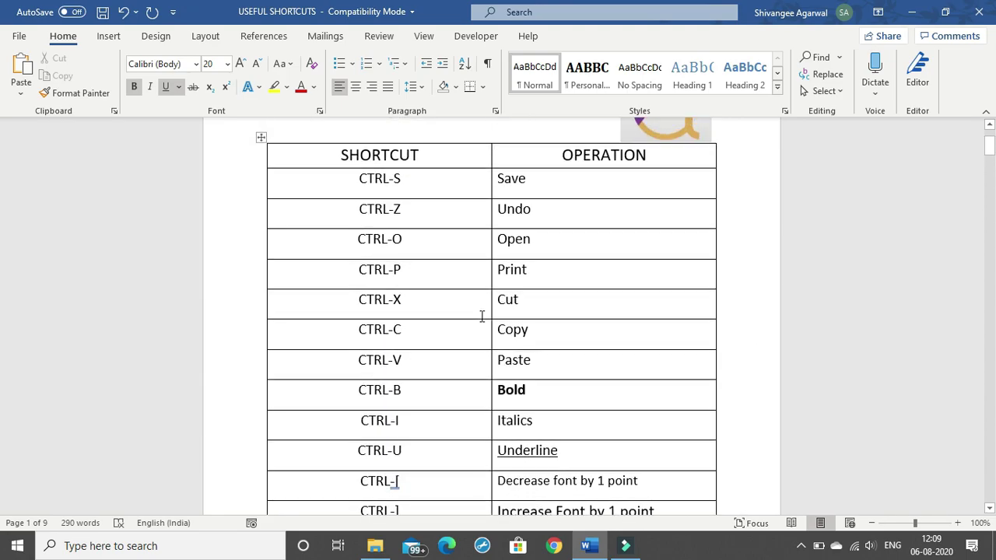
drag(356, 189, 531, 207)
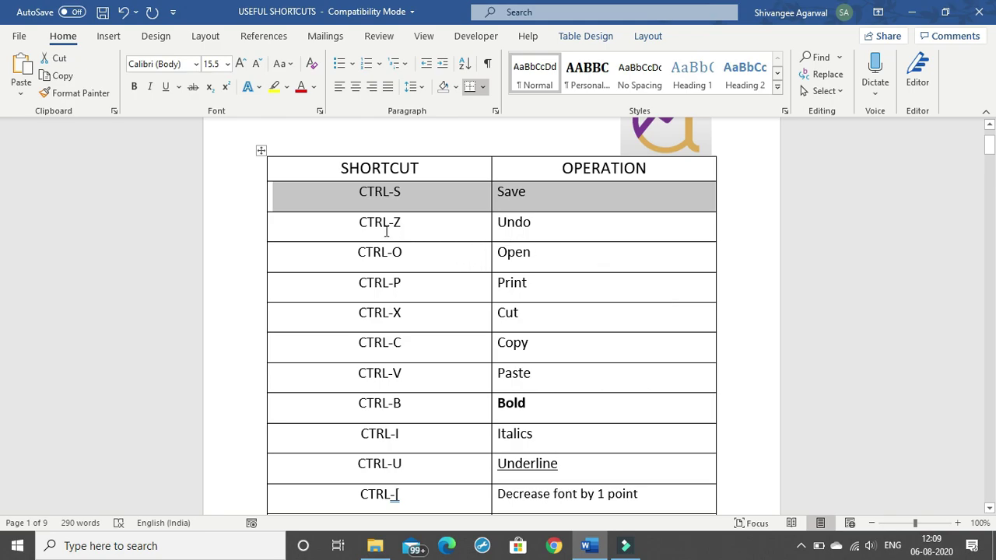
drag(356, 211, 543, 231)
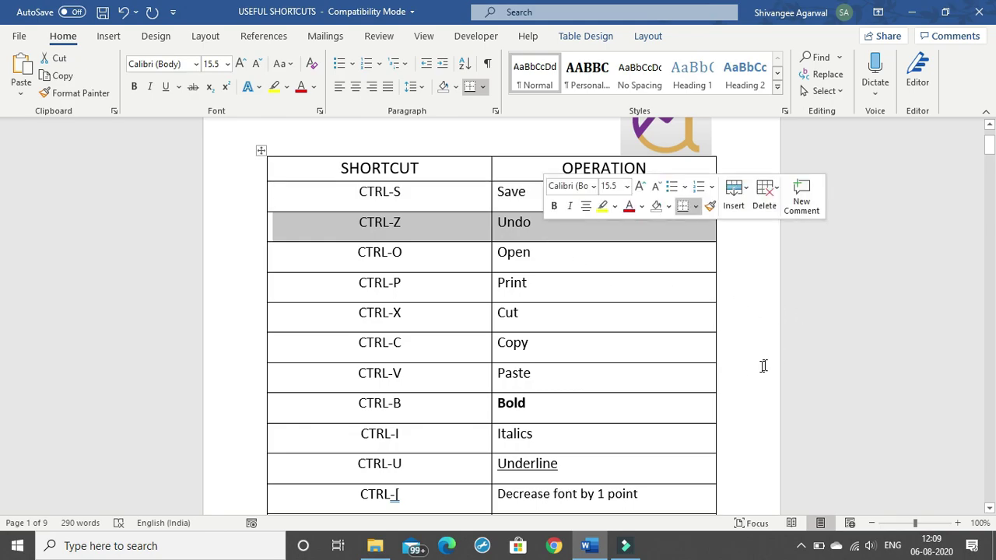
Select the CTRL-B, CTRL-I and CTRL-U rows of the shortcut table together.
scroll(673, 403, down, 1)
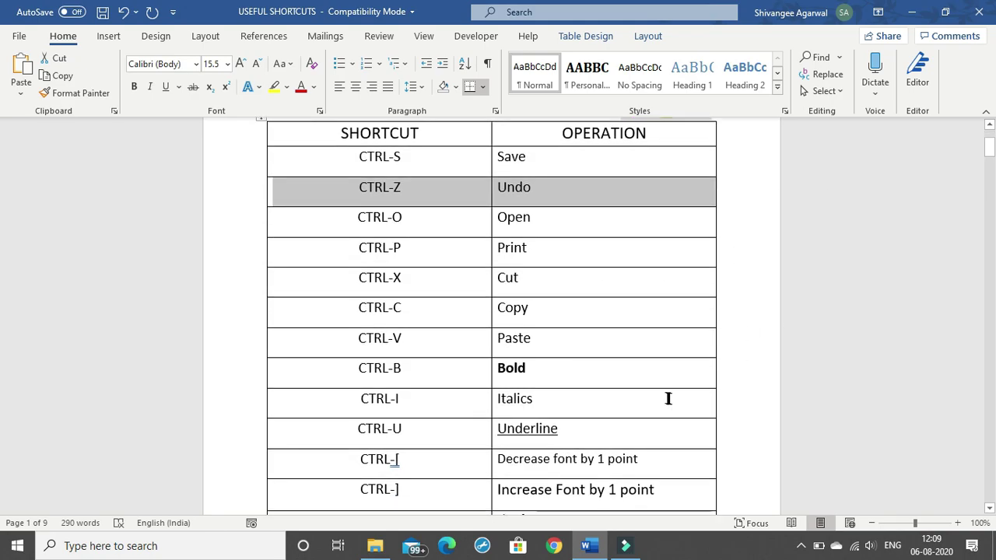
scroll(436, 374, down, 1)
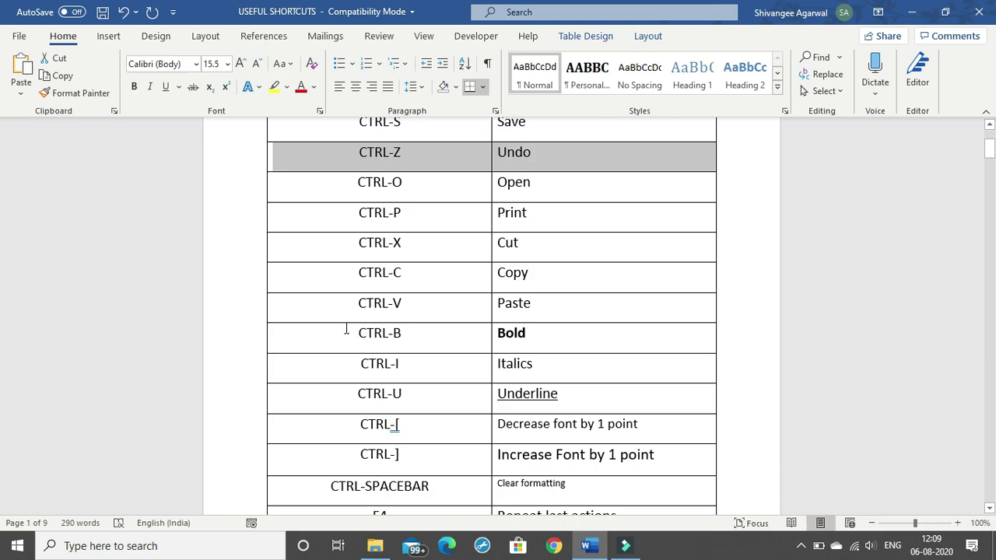
drag(344, 330, 564, 389)
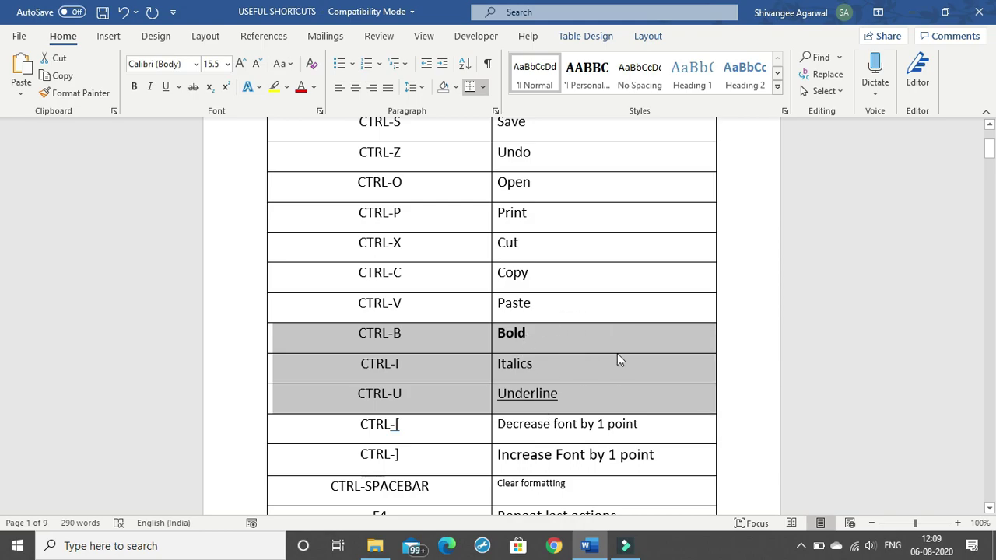
Select the SHIFT-F3 row, and after it the rows from HOME on page 1 through CTRL-END on page 2.
scroll(512, 349, down, 2)
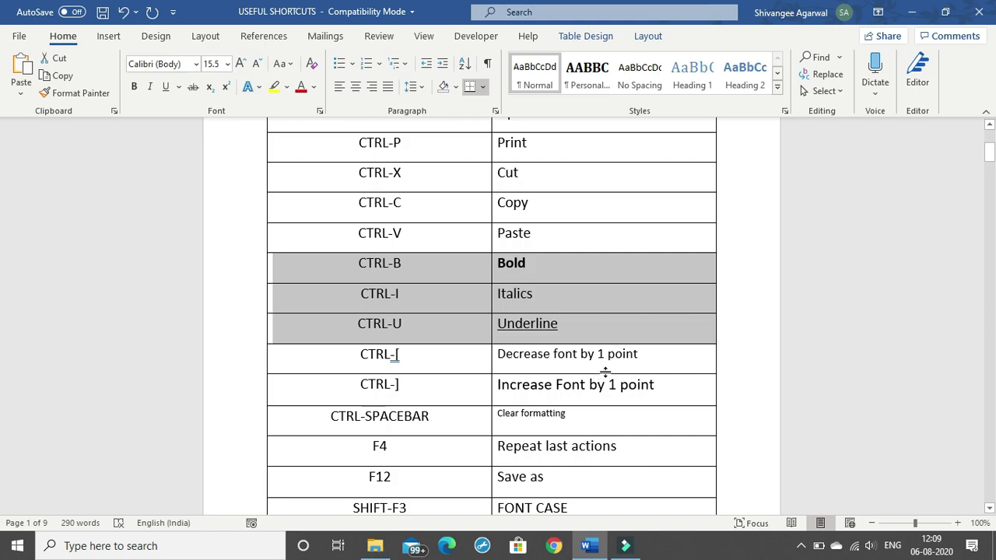
scroll(713, 369, down, 2)
scroll(678, 375, down, 2)
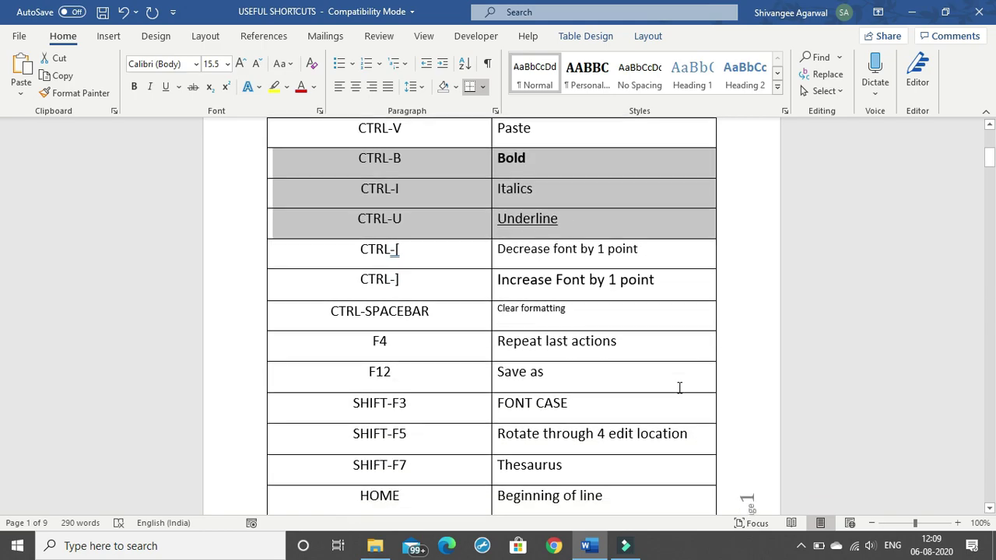
drag(333, 364, 594, 369)
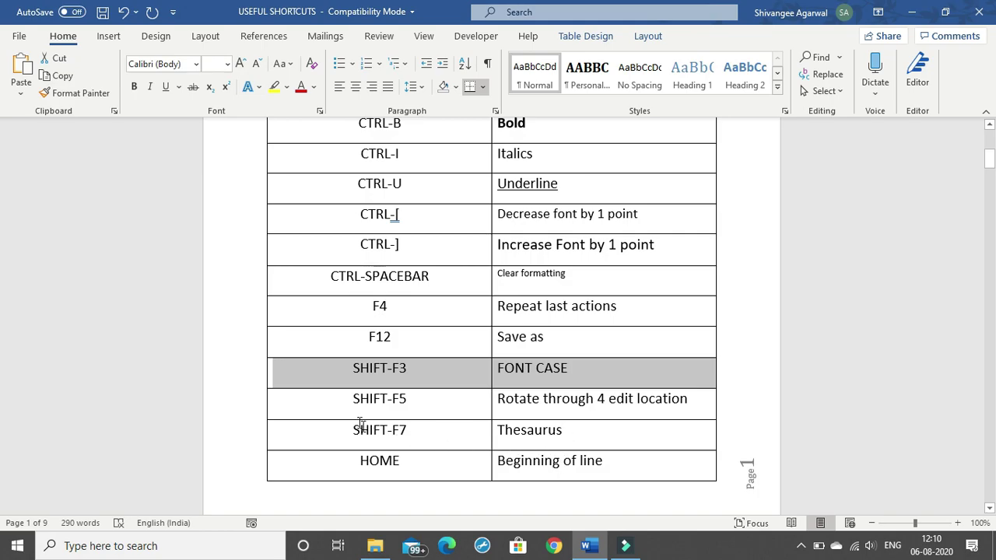
scroll(409, 442, down, 3)
scroll(411, 441, down, 4)
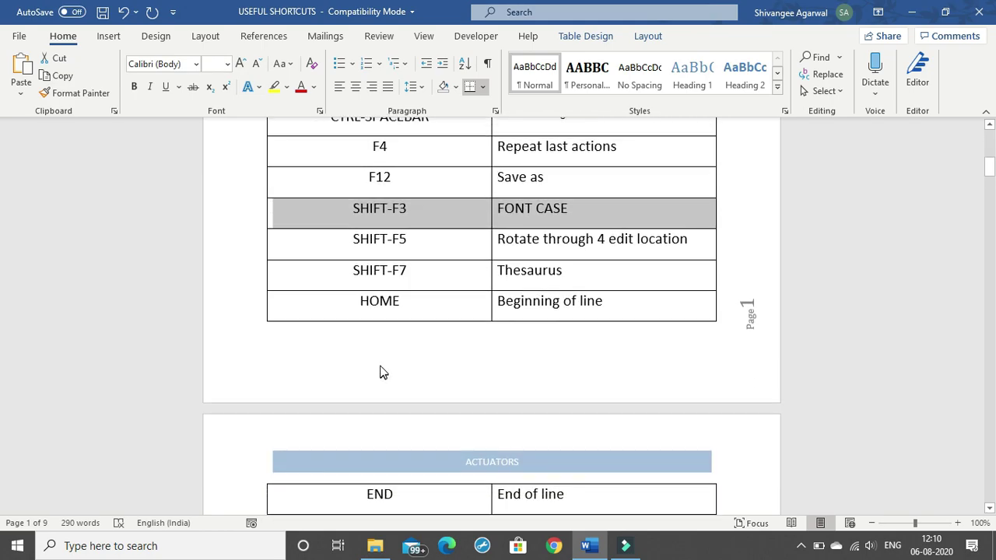
drag(350, 224, 582, 480)
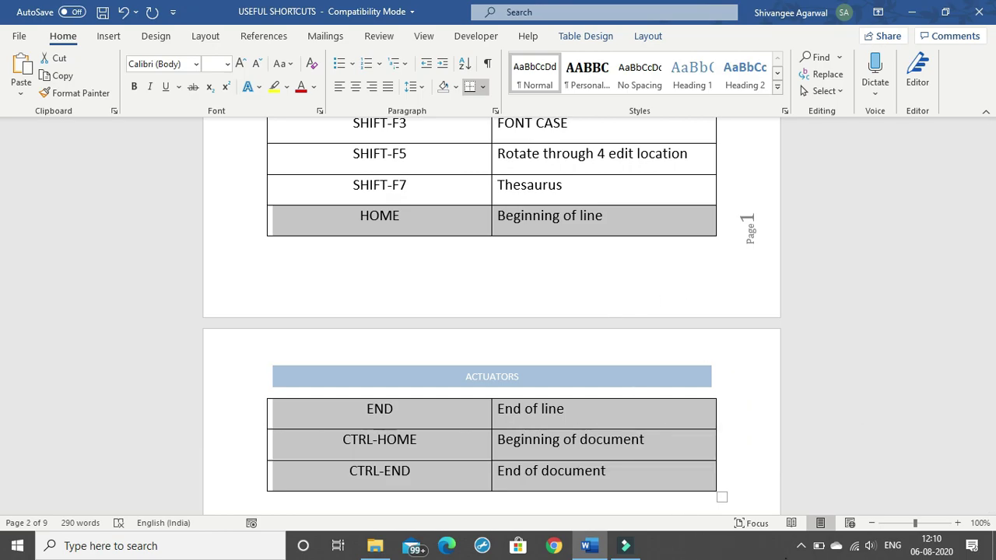
click(800, 545)
click(787, 498)
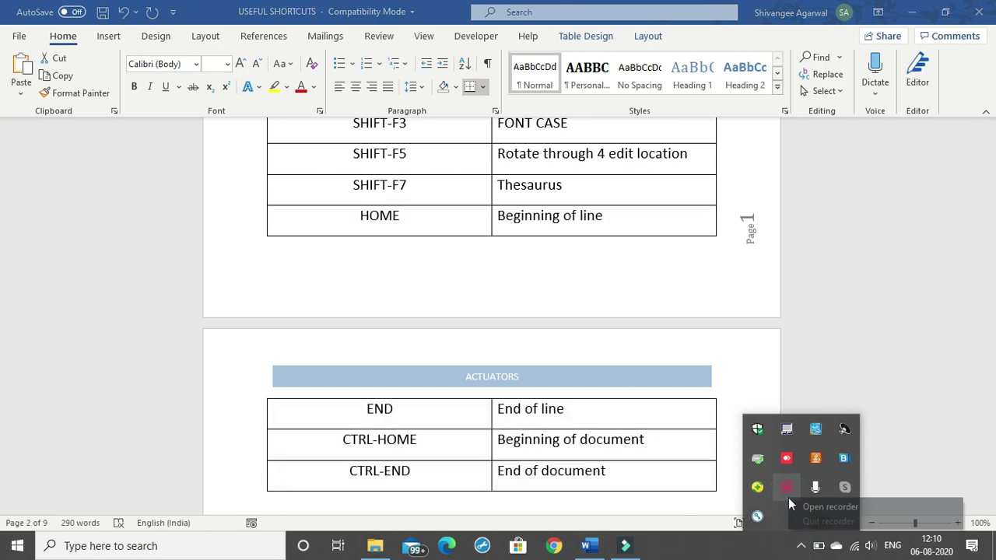
click(755, 281)
Search the document for "HOME" and close the search results.
scroll(750, 289, up, 10)
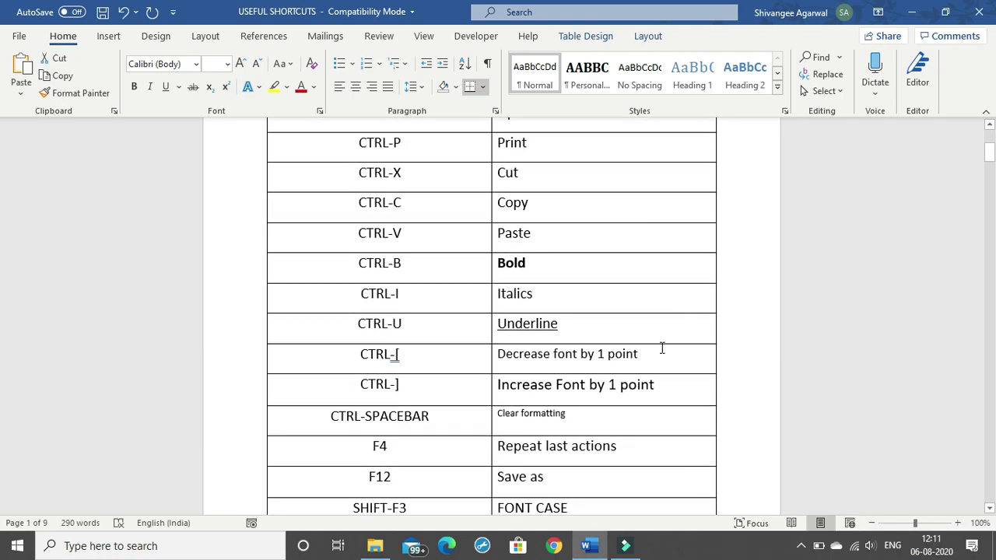
scroll(660, 351, up, 5)
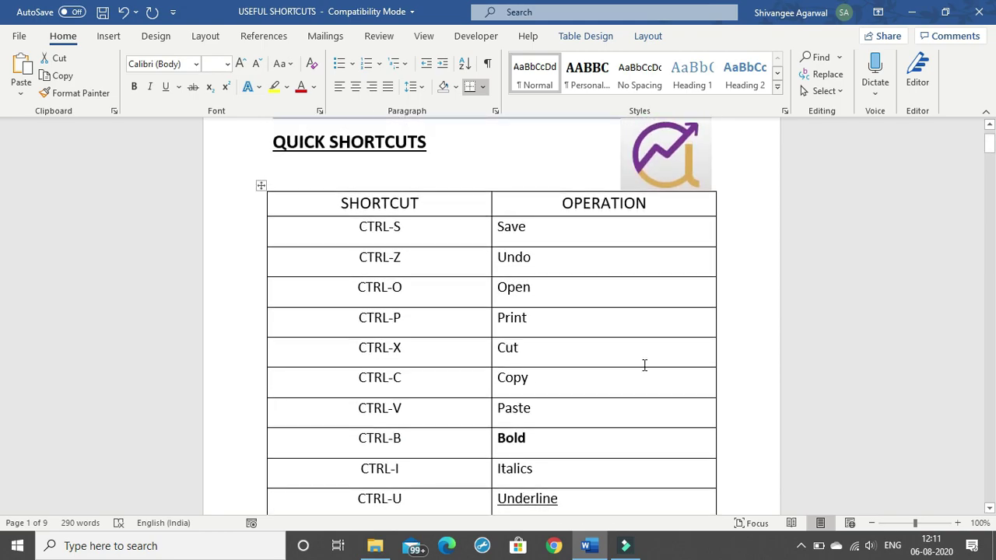
scroll(645, 377, up, 2)
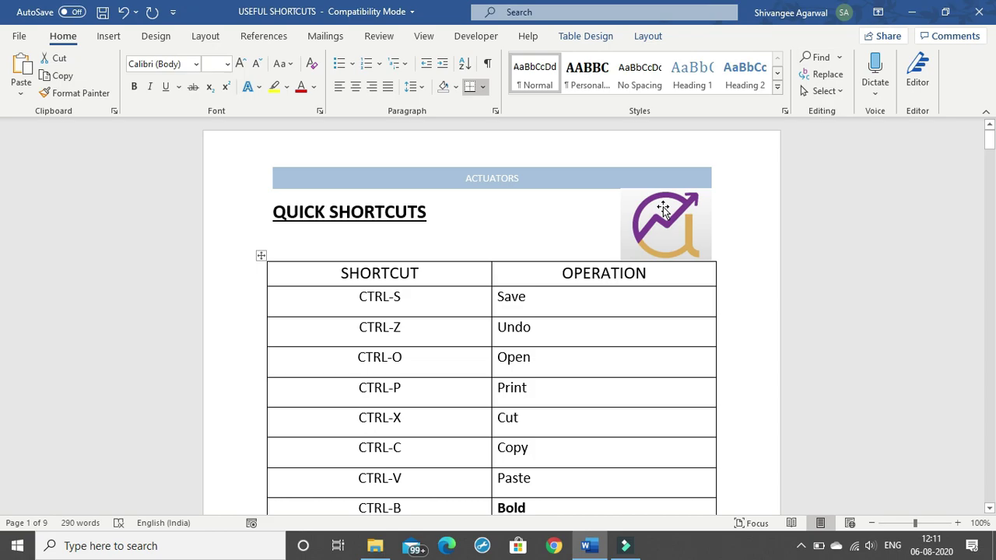
key(ctrl+f)
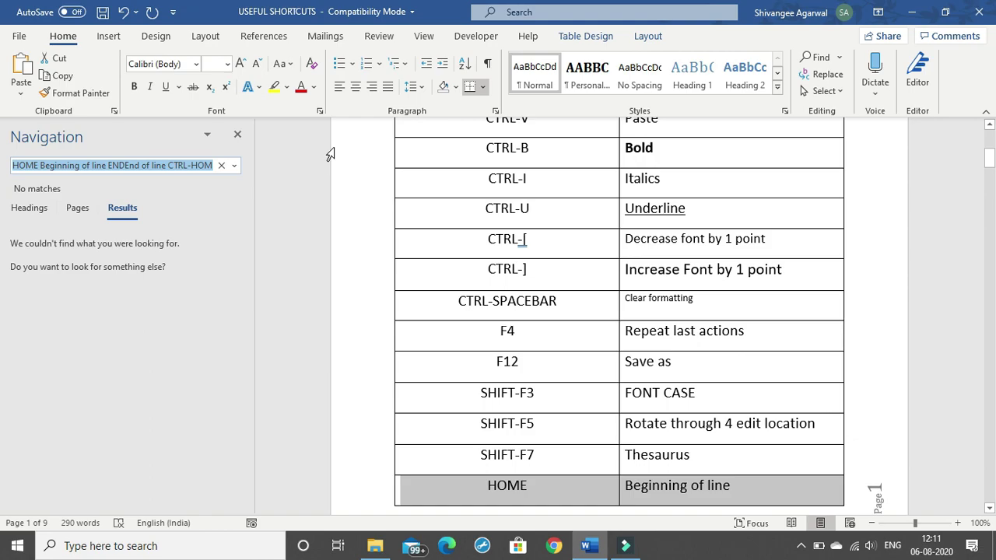
text(HOME)
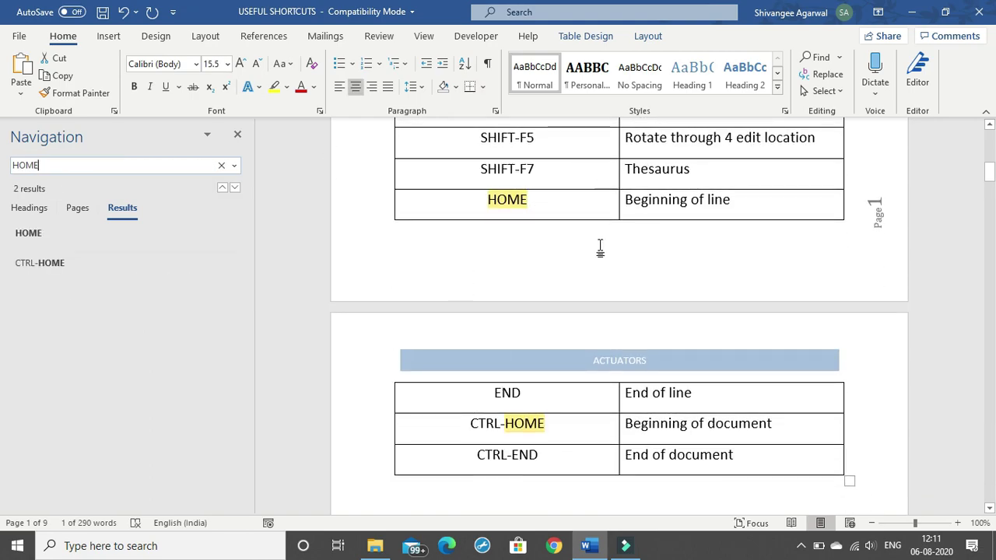
click(238, 134)
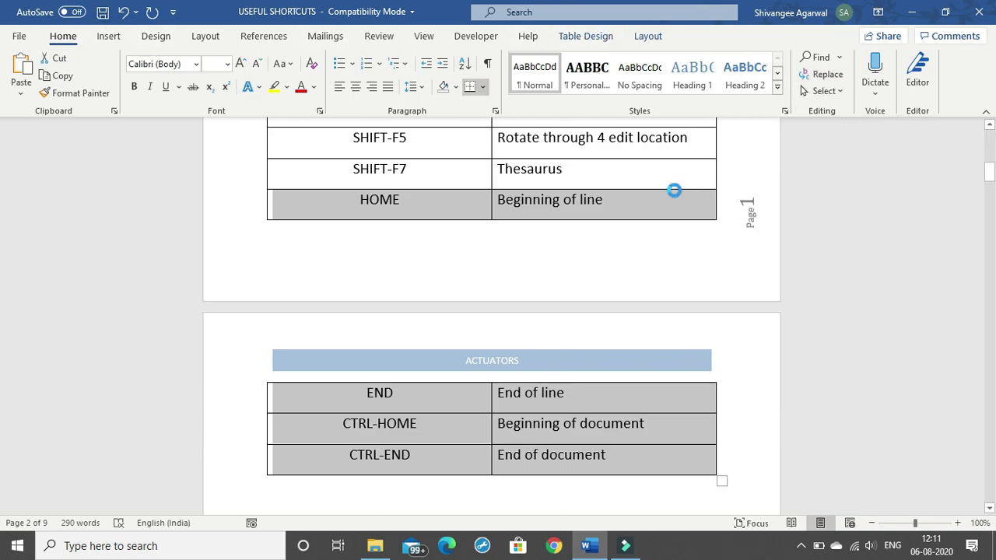
Open Find and Replace with "HOME" as the search term, place the cursor in the replacement field, and close the dialog without replacing.
key(ctrl+h)
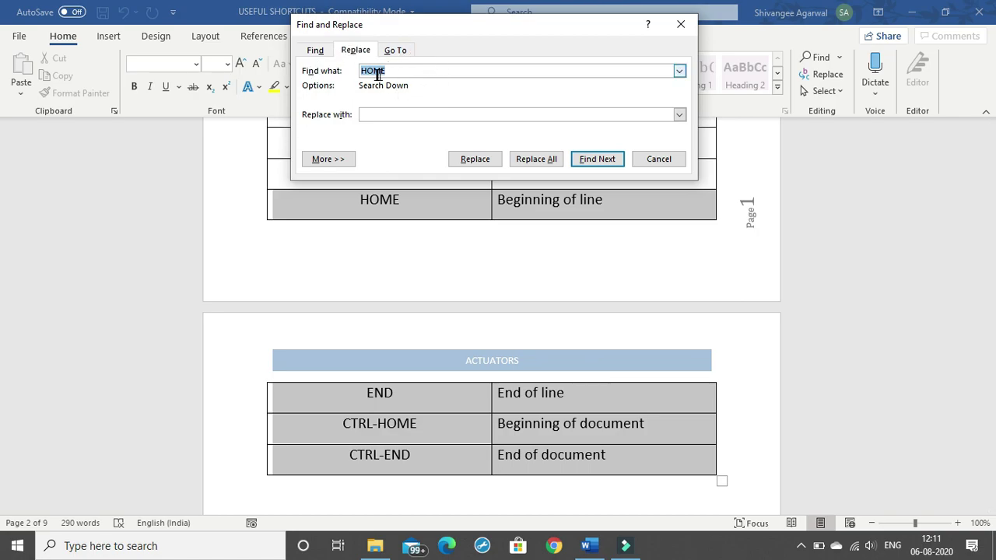
click(396, 115)
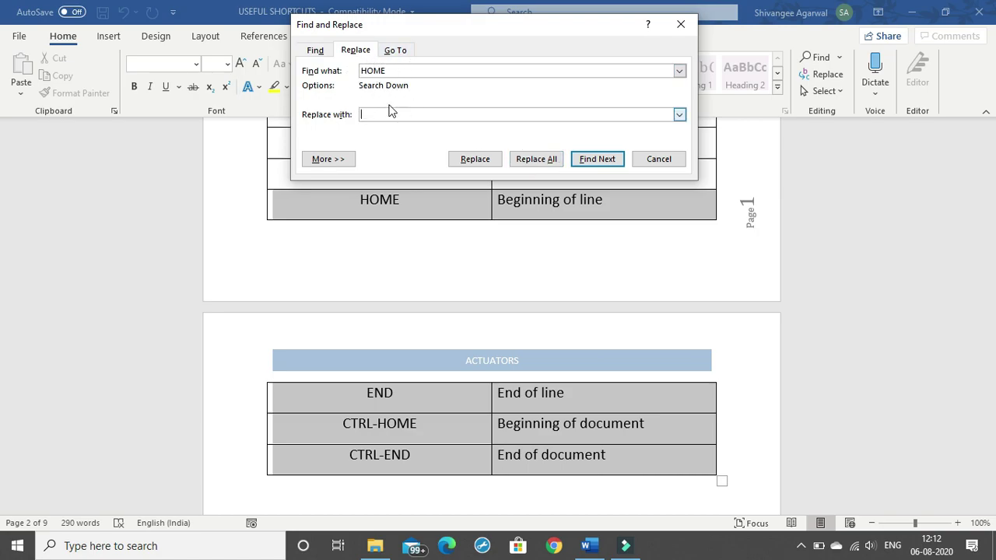
click(680, 24)
click(709, 183)
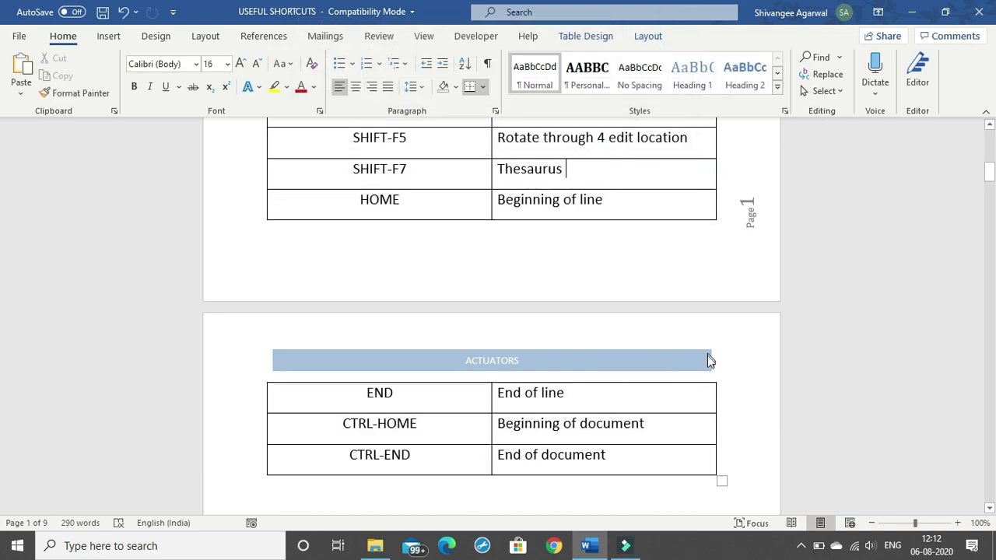
scroll(707, 360, down, 8)
scroll(695, 351, down, 1)
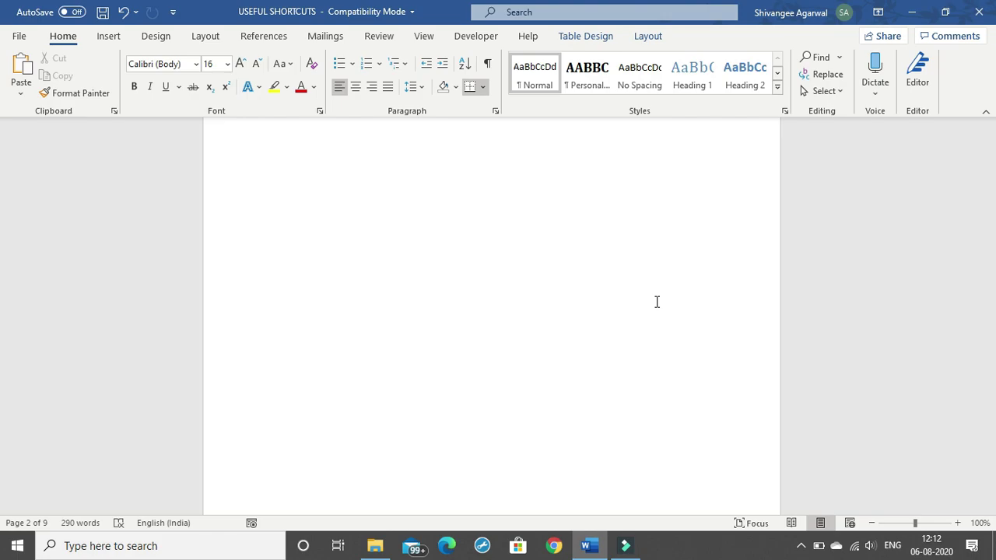
scroll(657, 301, up, 5)
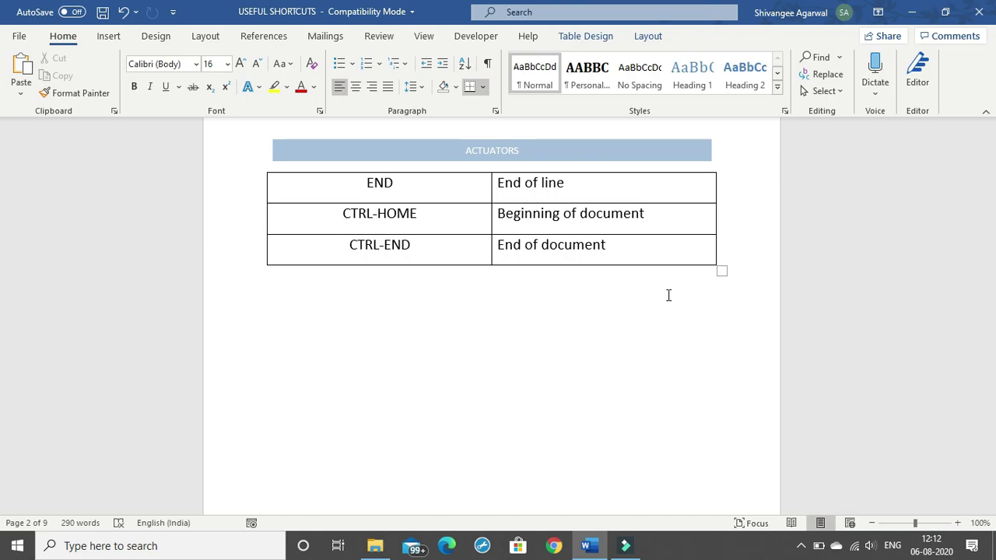
click(800, 545)
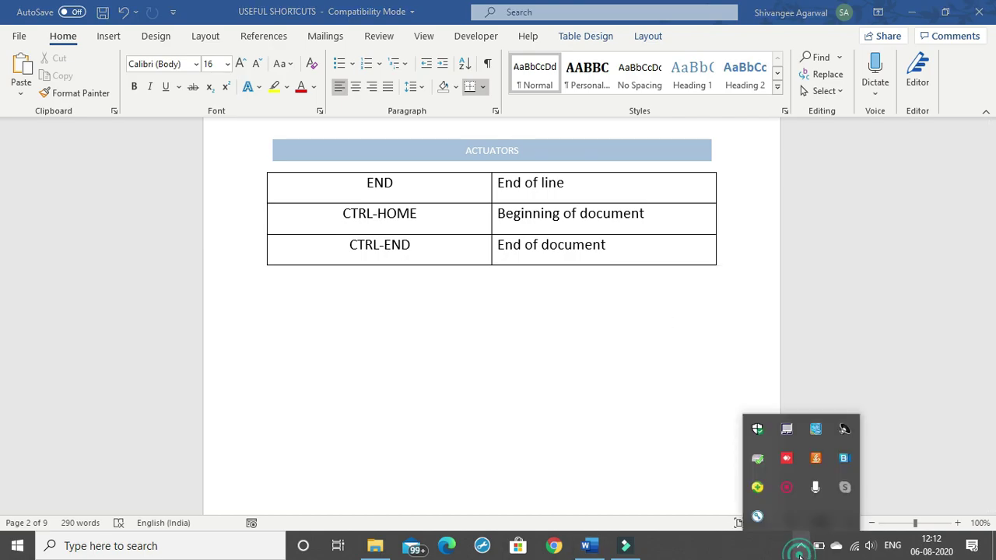
right_click(790, 488)
click(805, 495)
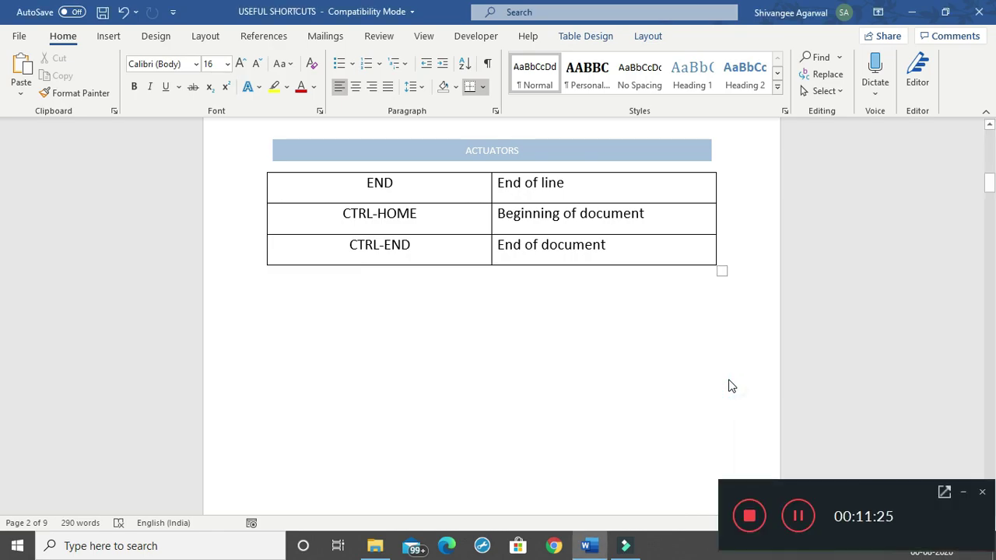
click(683, 370)
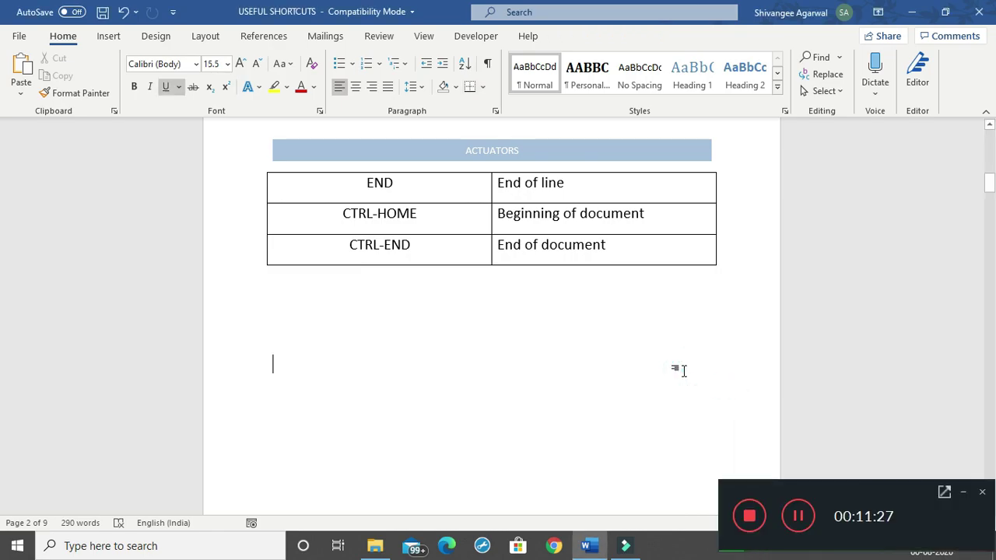
click(983, 493)
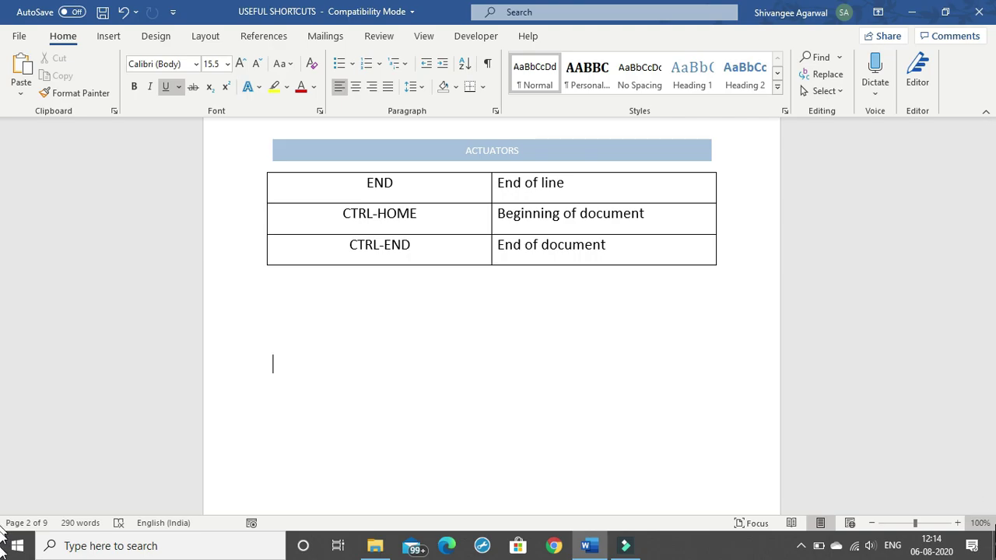
click(800, 545)
click(787, 492)
click(803, 496)
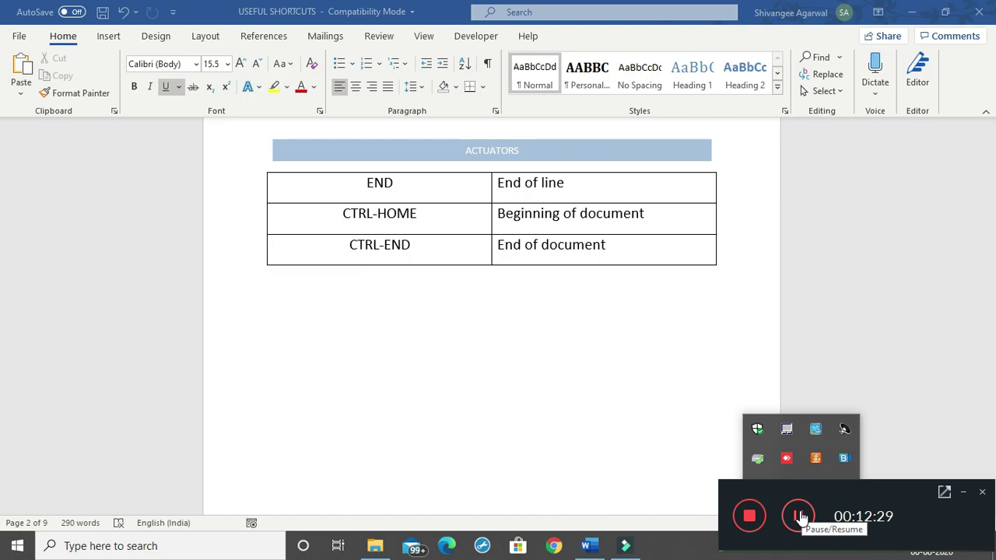
click(597, 354)
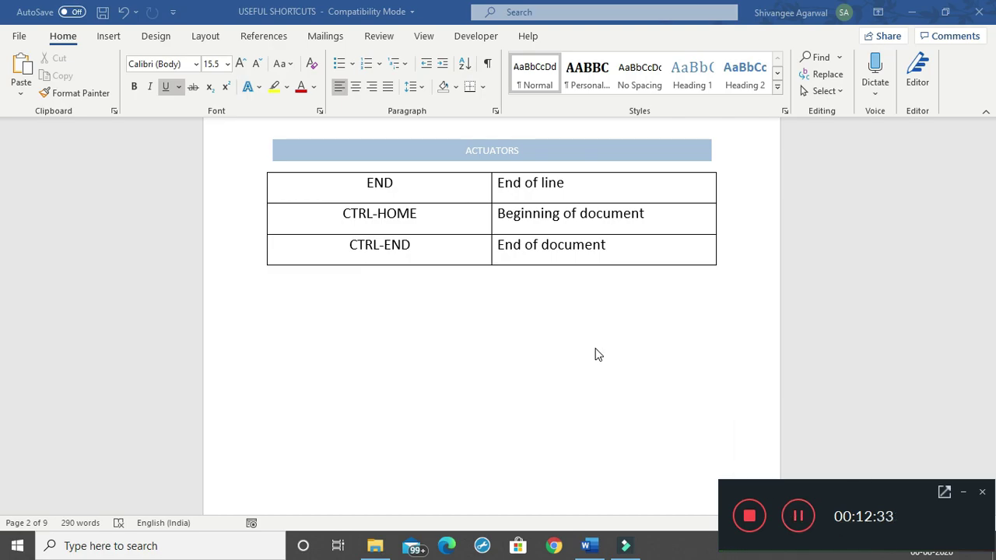
click(595, 353)
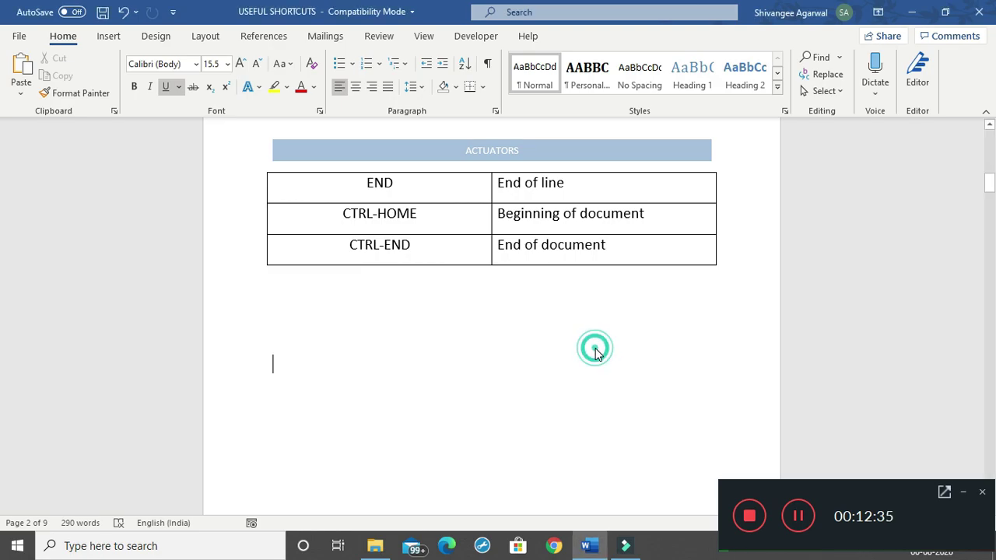
click(965, 492)
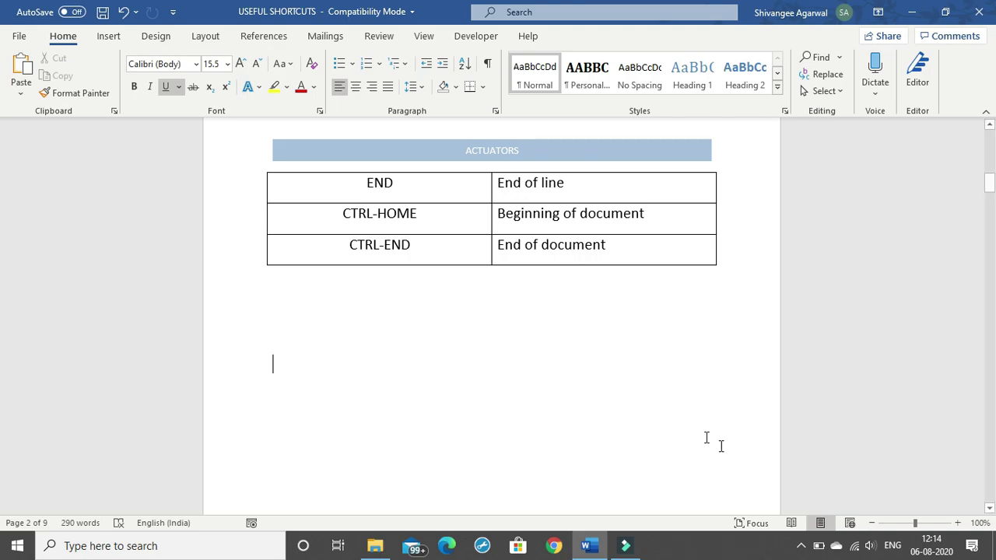
click(799, 548)
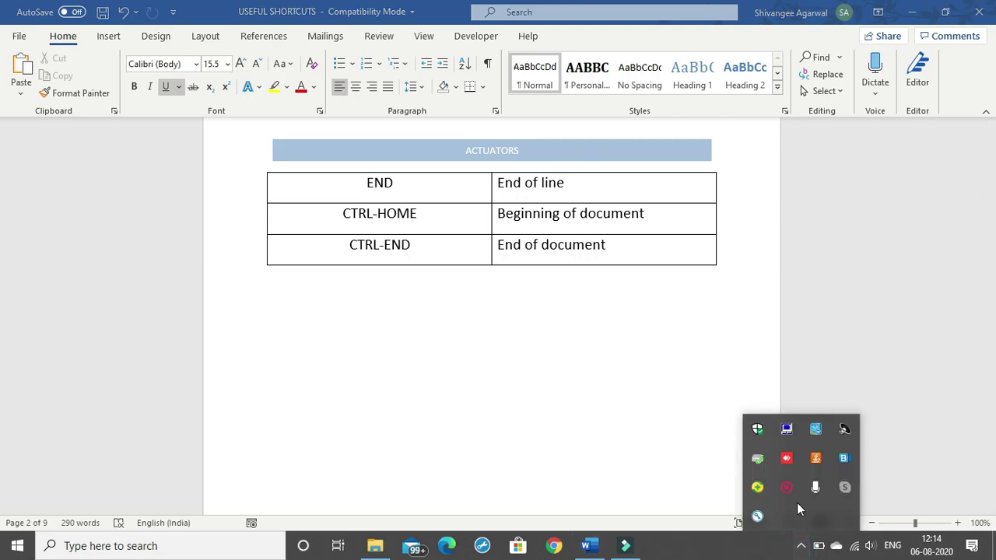
right_click(792, 490)
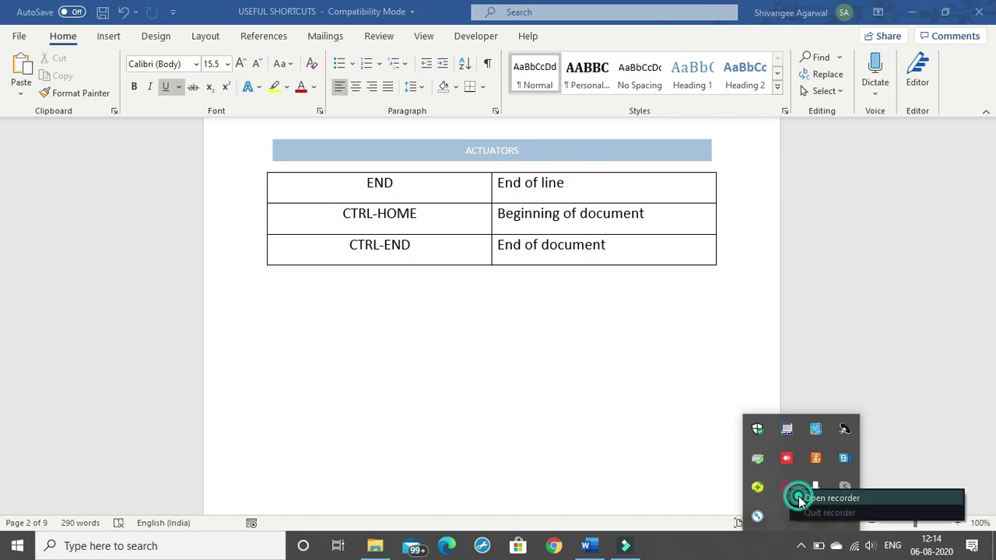
click(797, 498)
click(799, 516)
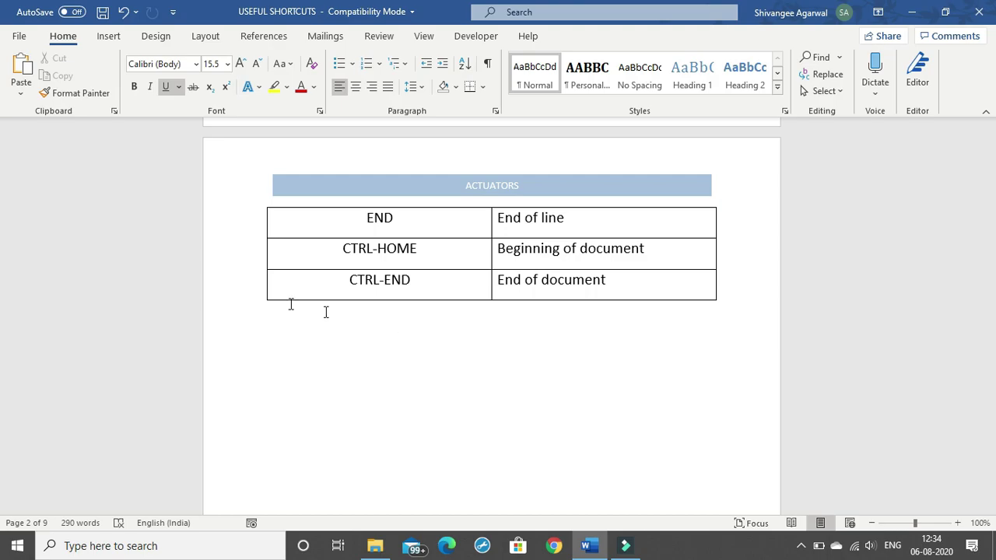
Insert a table with three columns and four rows below the shortcut table on page 2.
click(110, 36)
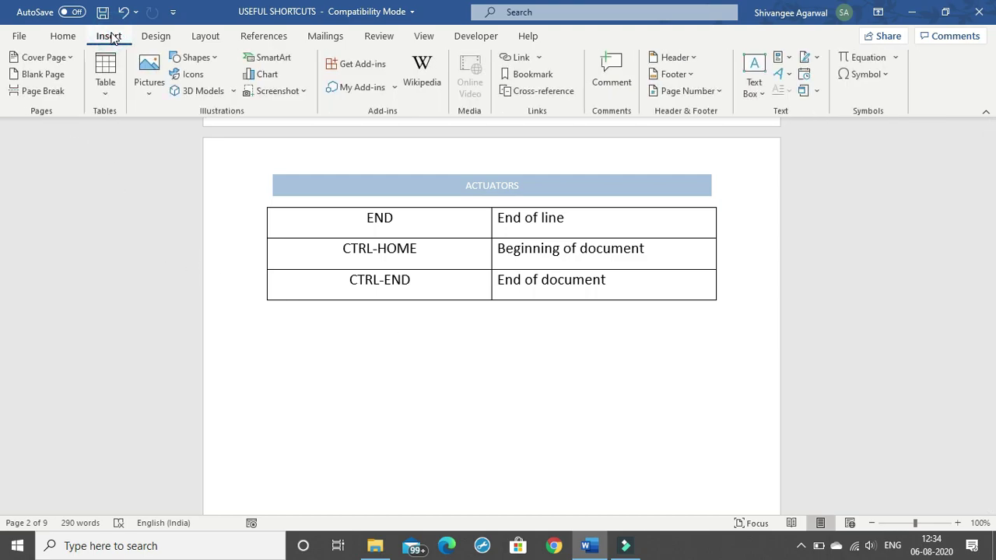
click(104, 74)
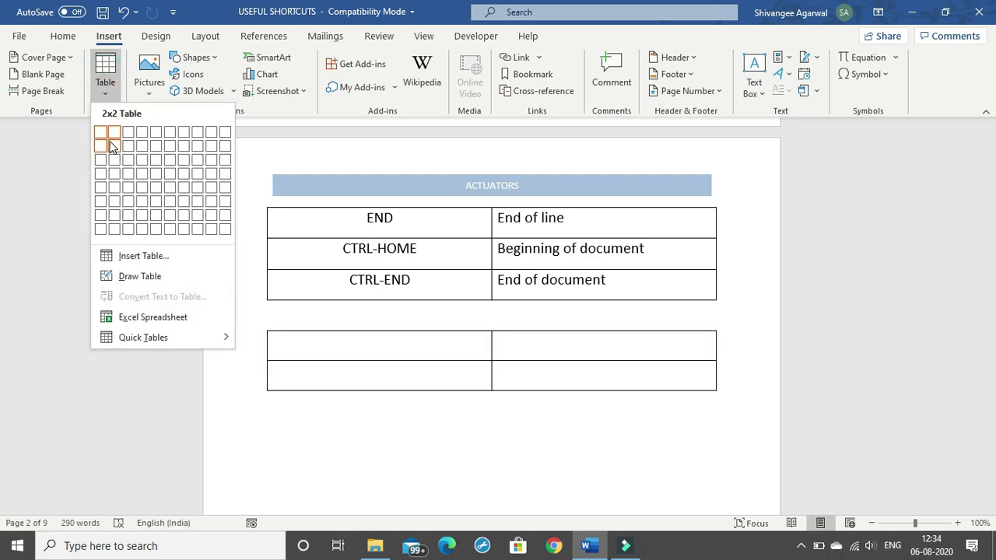
click(134, 175)
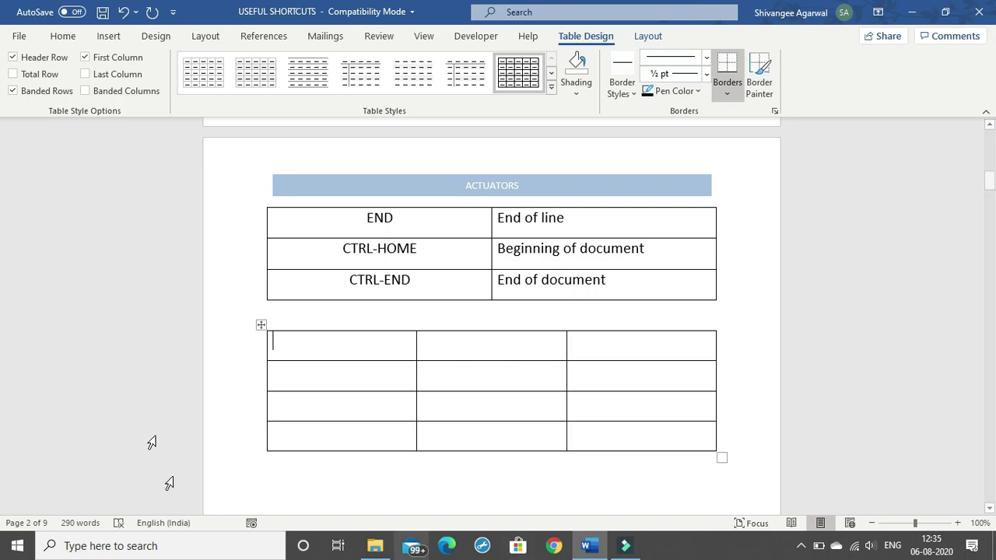
scroll(680, 318, down, 3)
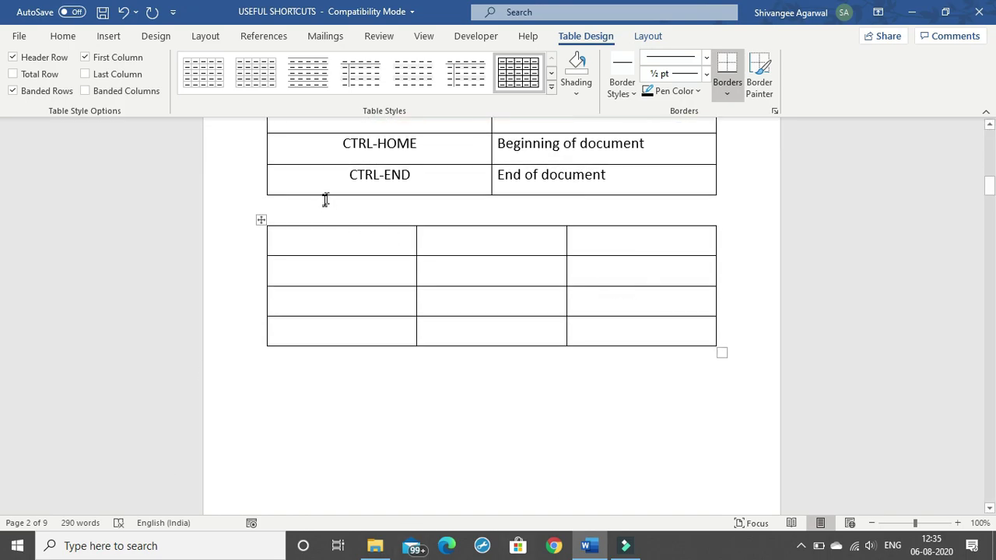
text(gh)
key(BackSpace)
key(BackSpace)
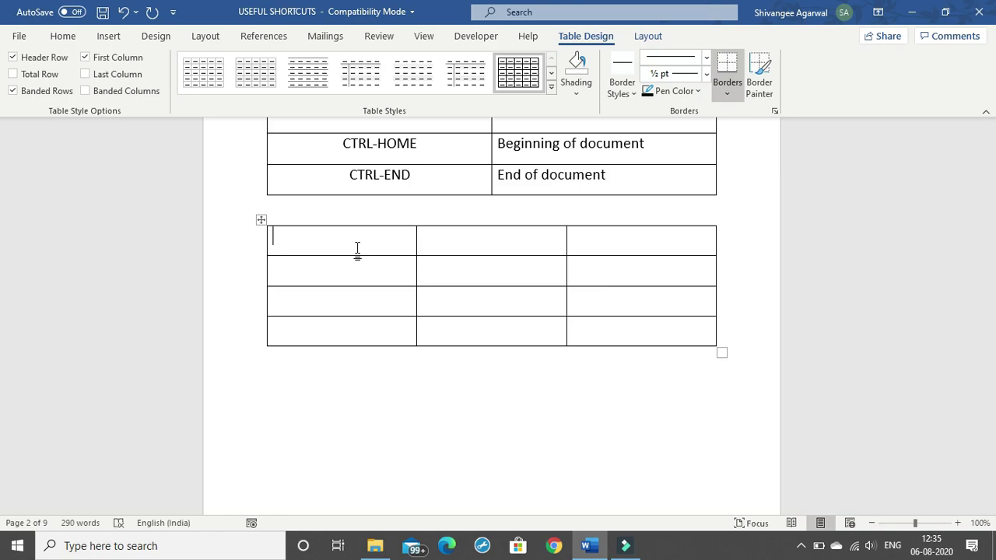
text(X)
key(BackSpace)
key(BackSpace)
Fill the new table's header row with "x values", "Observed" and "Expected".
text(x t)
key(BackSpace)
text(values)
key(Tab)
text(ob)
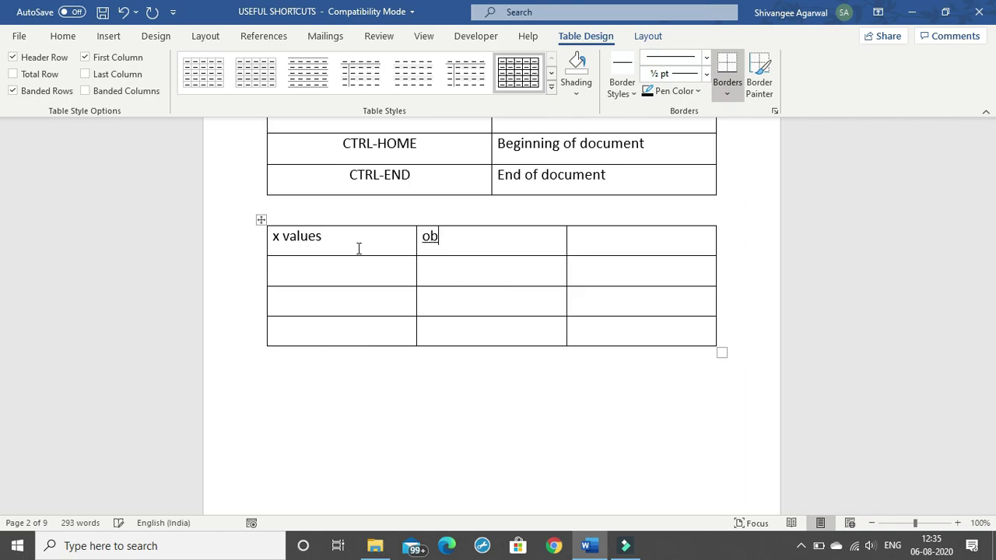
text(served)
key(Tab)
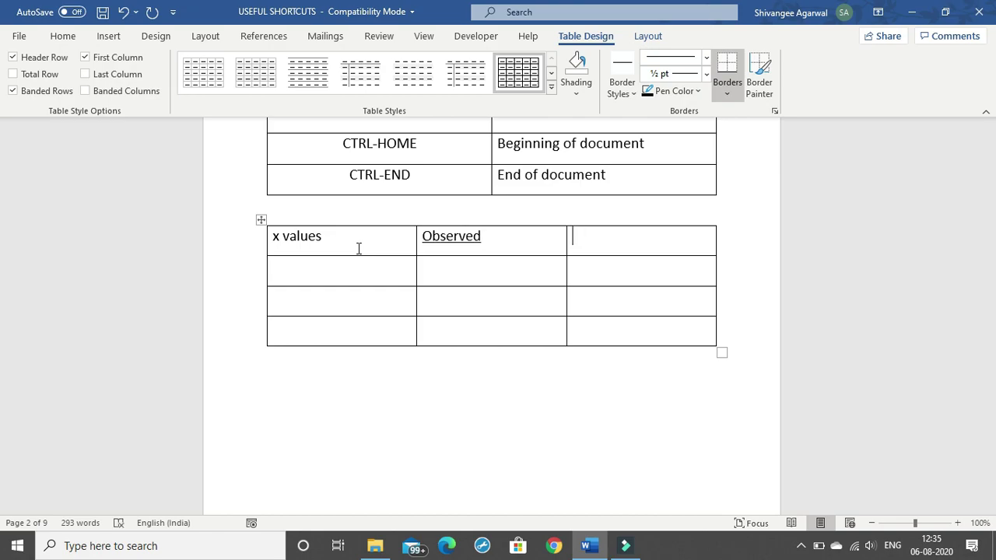
text(ex)
text(ted)
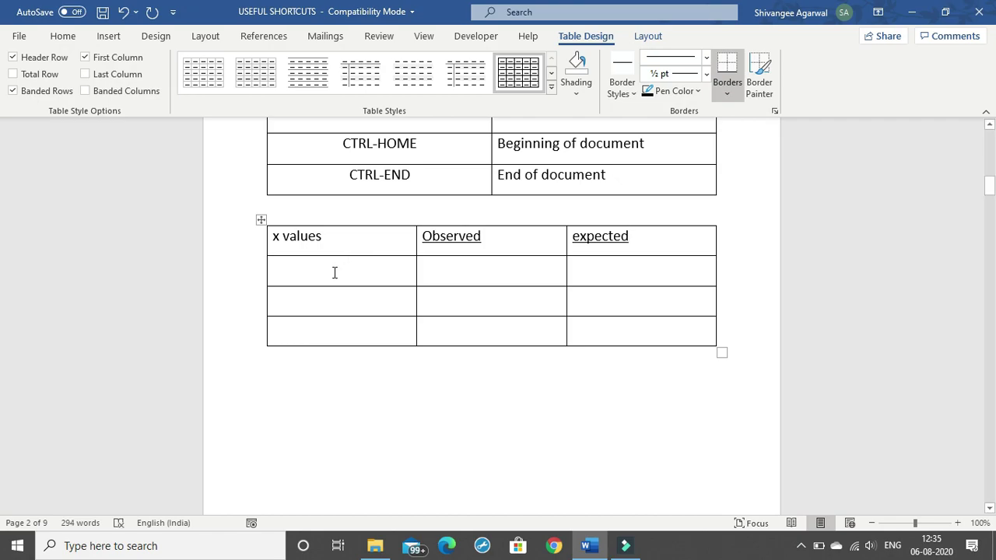
Advance cell by cell past the end of the new table to add three empty rows.
key(Tab)
key(Tab)
key(Tab)
key(Tab)
key(Tab)
key(Tab)
key(Tab)
key(Tab)
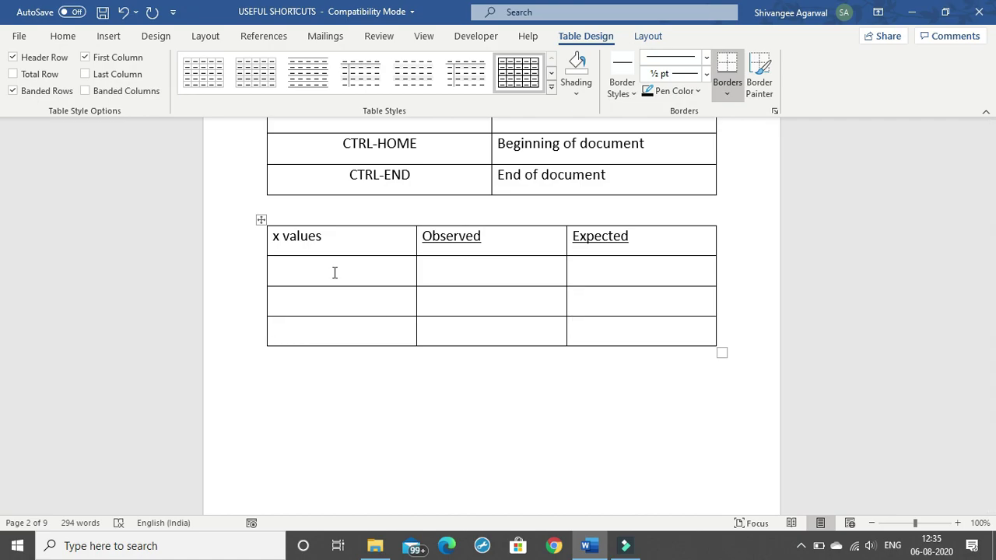
key(Tab)
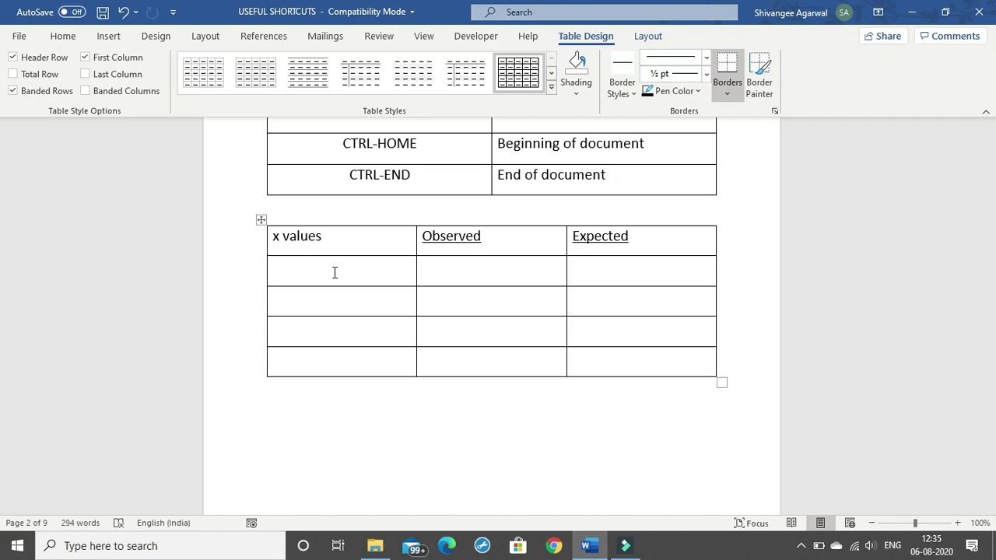
key(Tab)
key(Tab)
key(Tab)
key(Tab)
key(Tab)
key(Tab)
key(Tab)
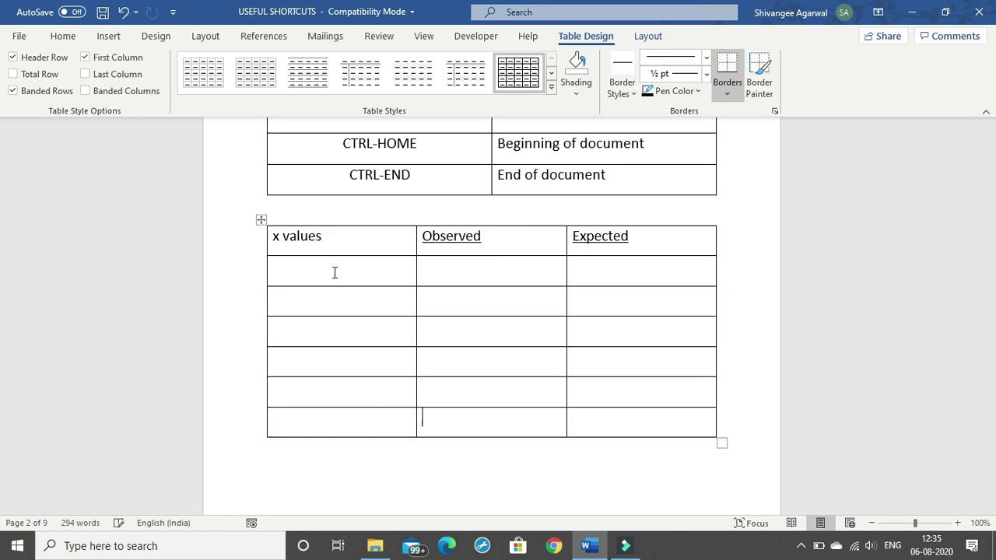
Delete the new table's last empty row and the whole Observed column.
drag(325, 428, 688, 433)
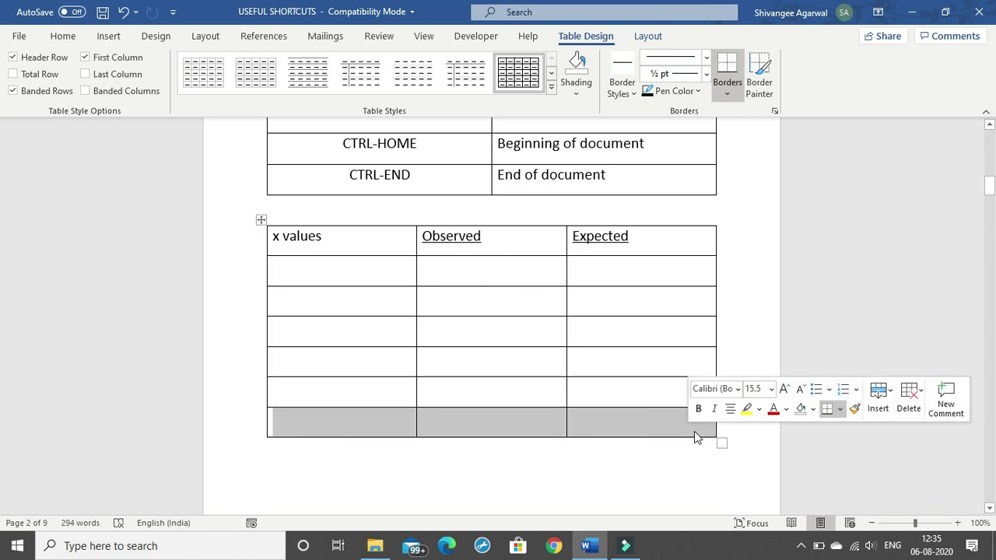
key(BackSpace)
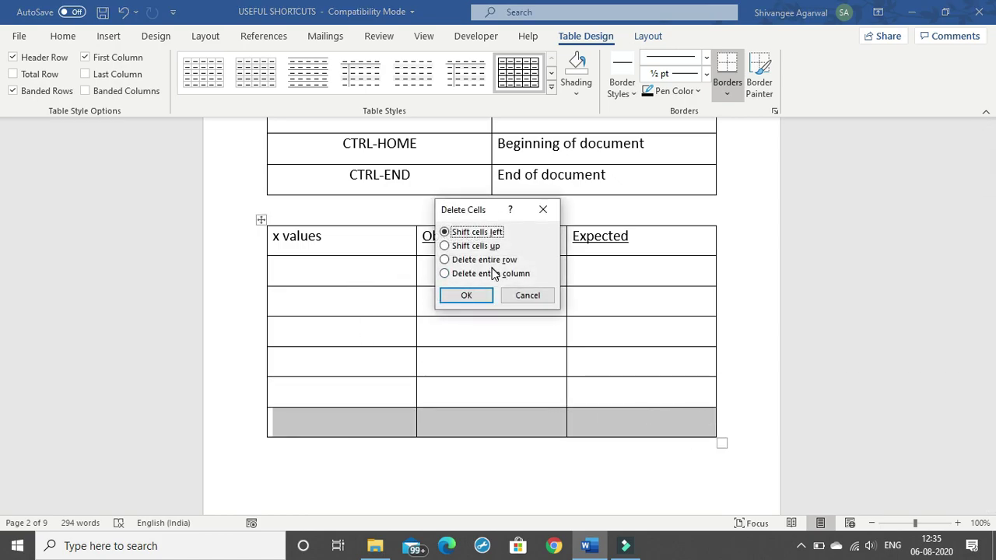
click(481, 297)
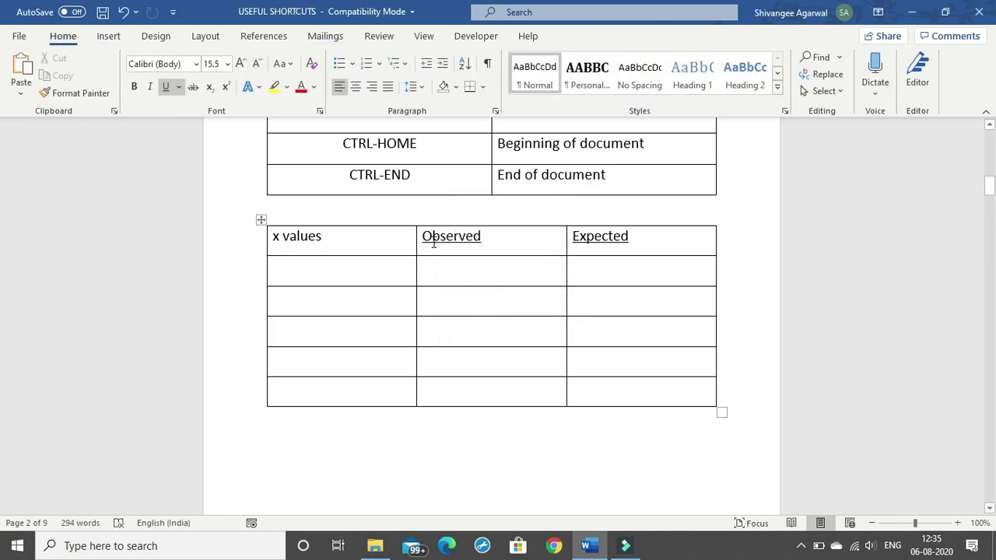
drag(498, 235, 524, 398)
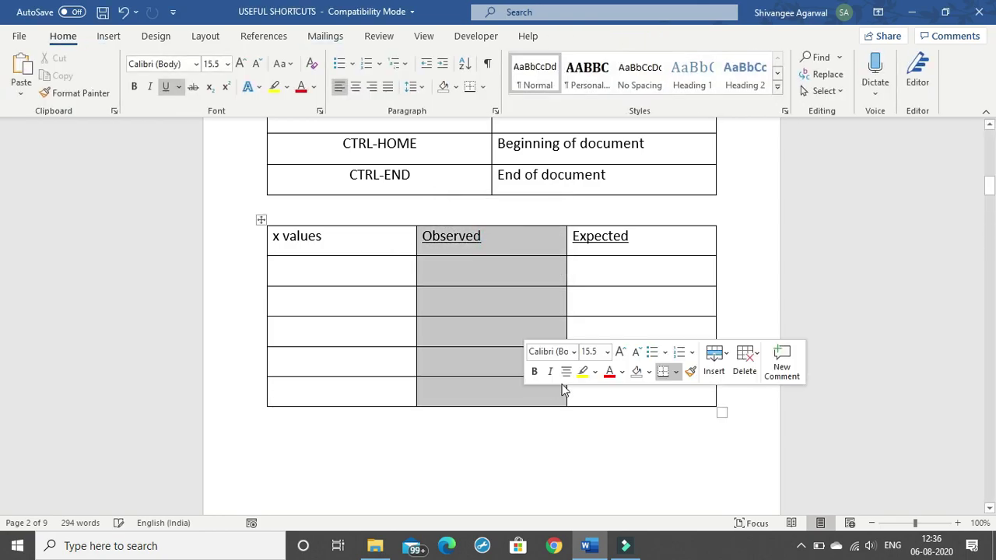
key(BackSpace)
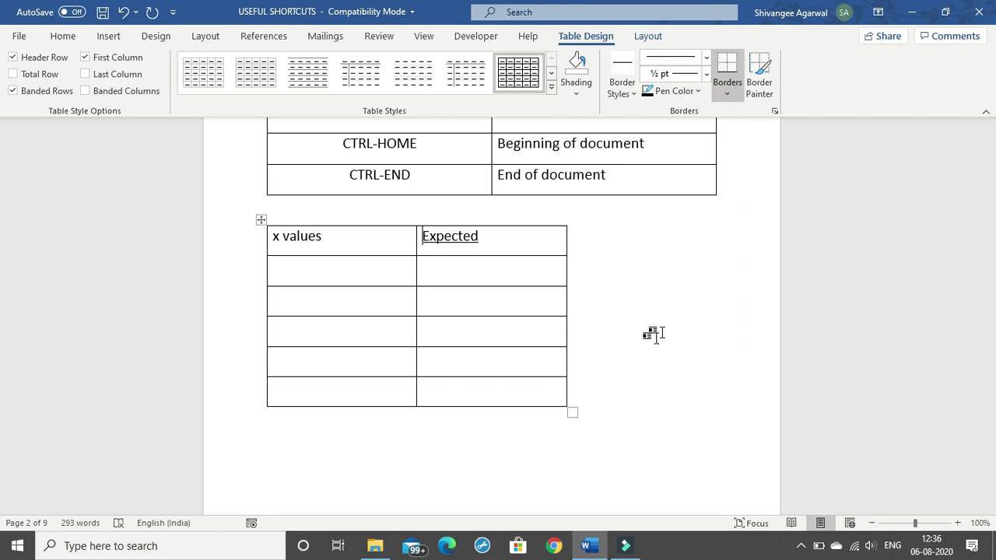
Add an empty row after the last row of the x values table and remove the extra blank lines inside it.
scroll(514, 322, down, 10)
scroll(513, 322, up, 3)
scroll(514, 322, up, 11)
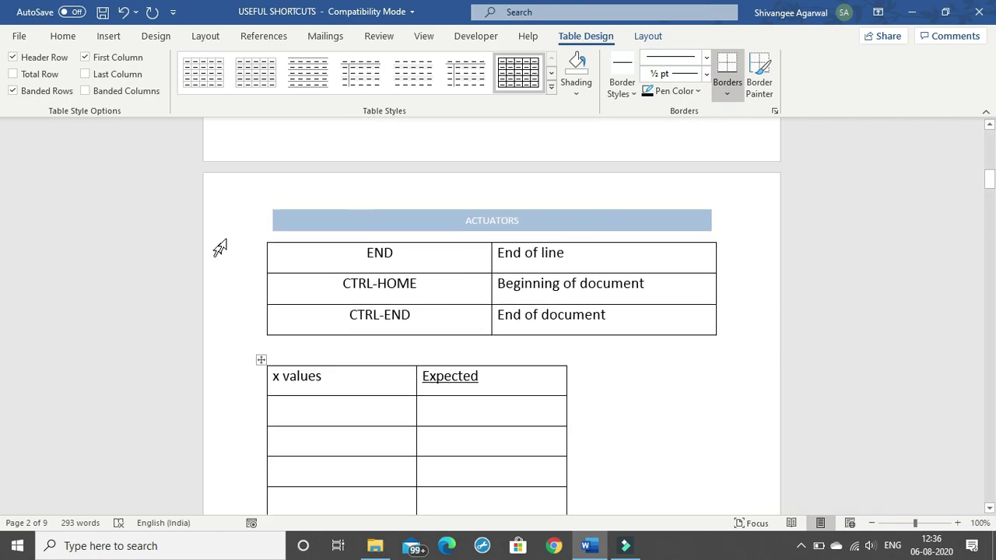
scroll(358, 316, down, 5)
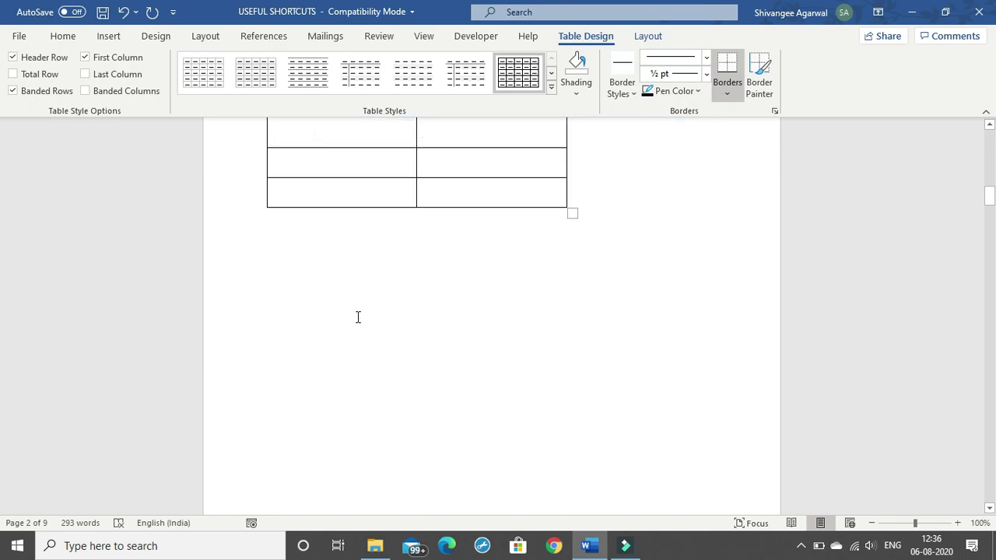
click(616, 159)
key(Return)
key(Return)
key(Return)
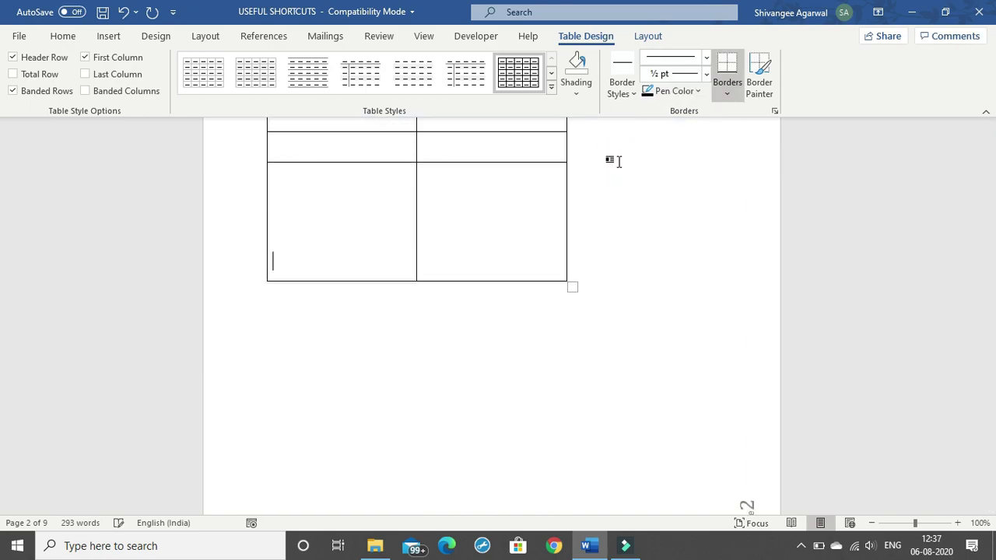
key(BackSpace)
key(BackSpace)
key(BackSpace)
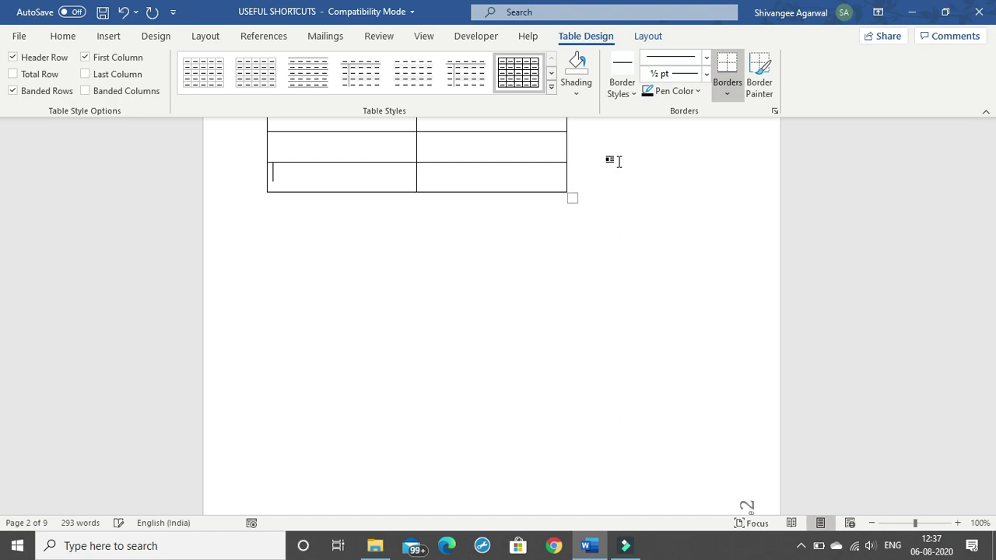
Add one more empty row at the end of the table, clearing the surplus blank lines from its first cell.
click(582, 200)
key(Return)
key(Return)
key(Return)
key(Return)
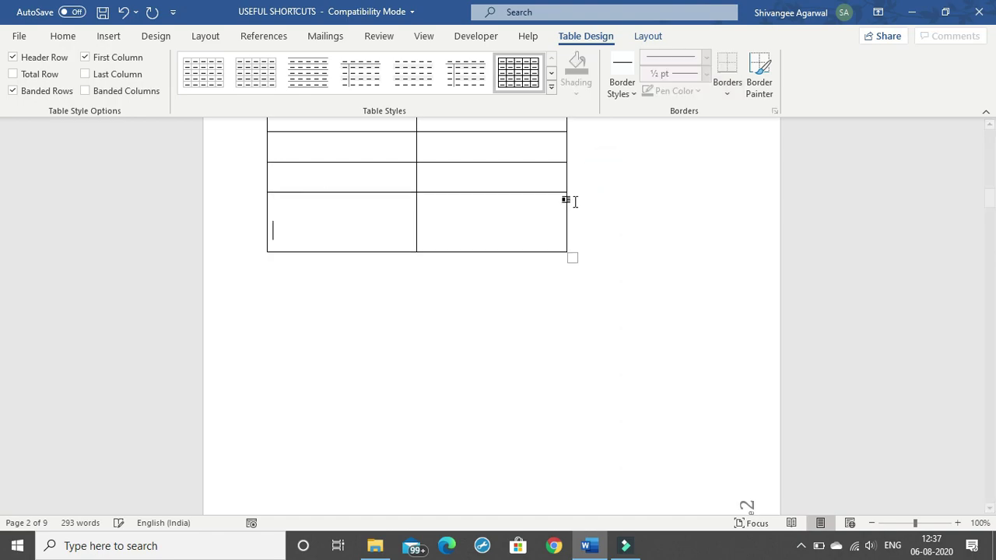
key(BackSpace)
key(BackSpace)
key(BackSpace)
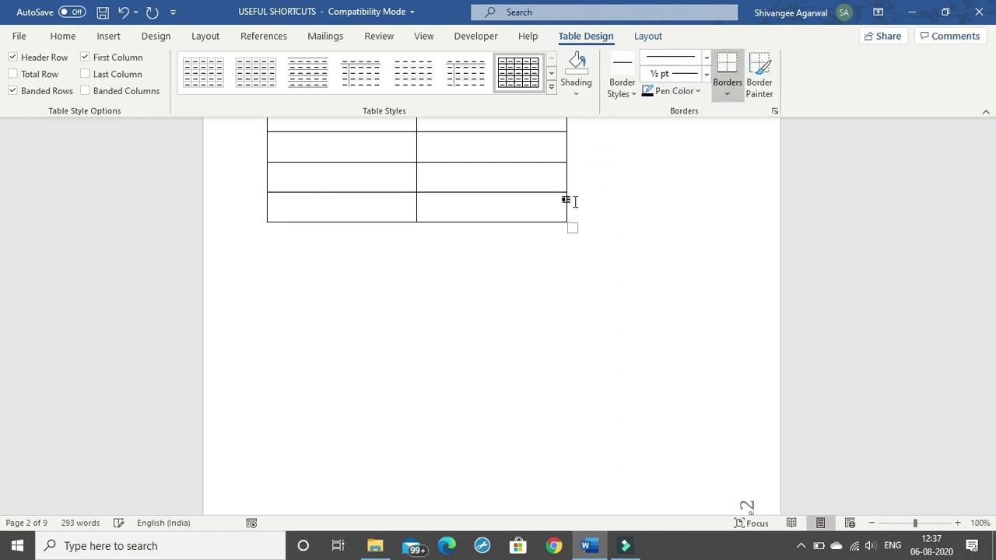
Place the cursor below the table and insert blank lines until it reaches the top of page 3.
key(Down)
key(Return)
key(Return)
key(Return)
key(Return)
key(Return)
key(Return)
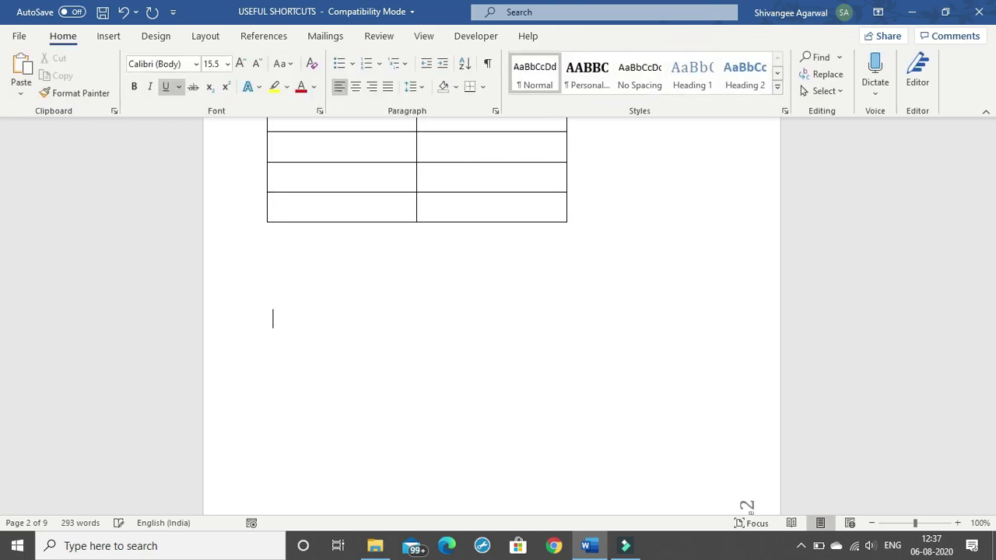
key(Return)
key(Return)
key(Return)
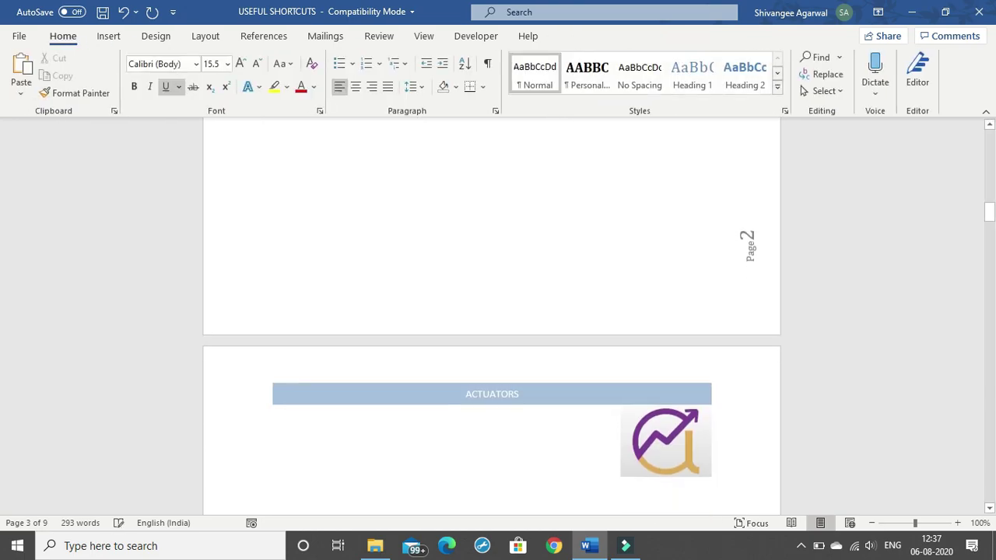
Enter the bold, underlined heading "Answer 1" at the top of page 3.
scroll(579, 222, down, 1)
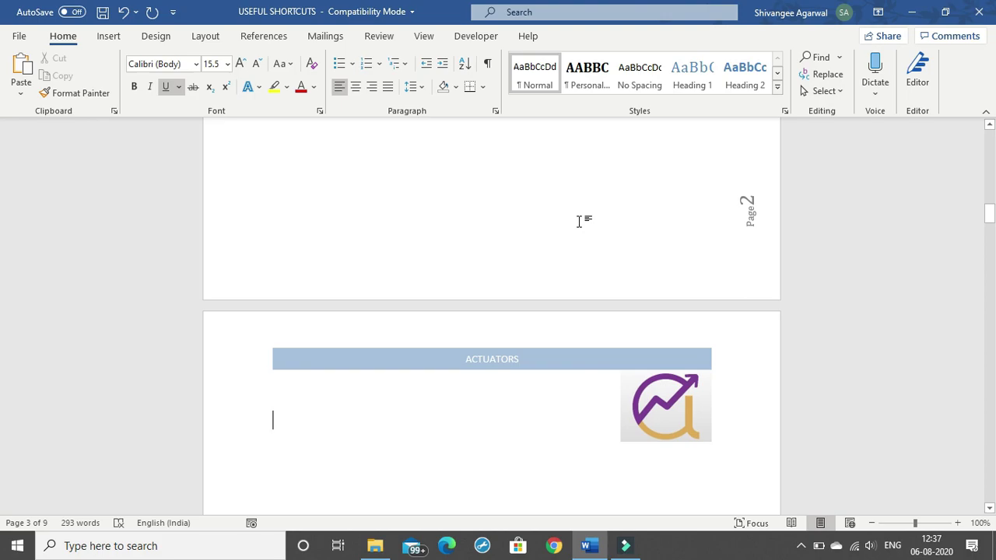
scroll(599, 238, down, 2)
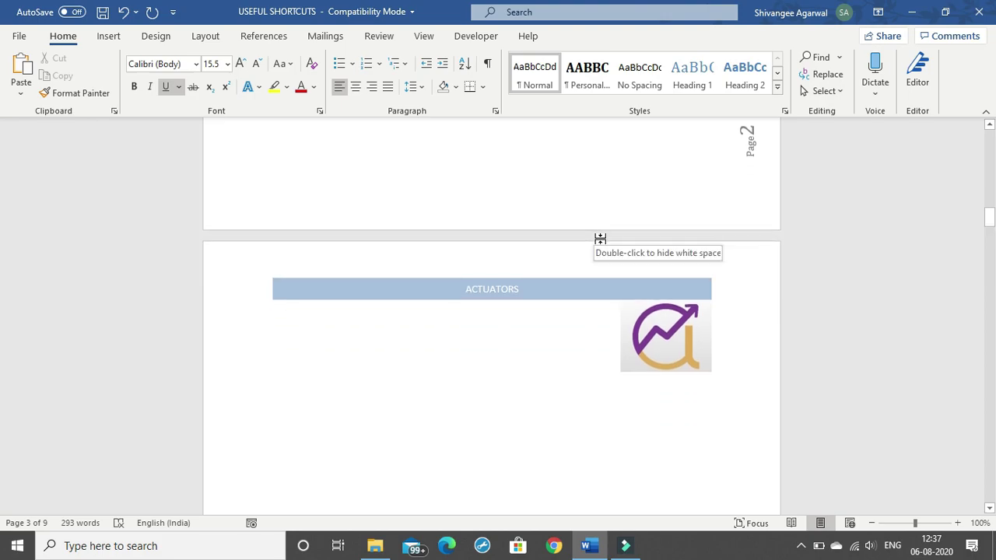
key(ctrl+b)
text(Answer 1)
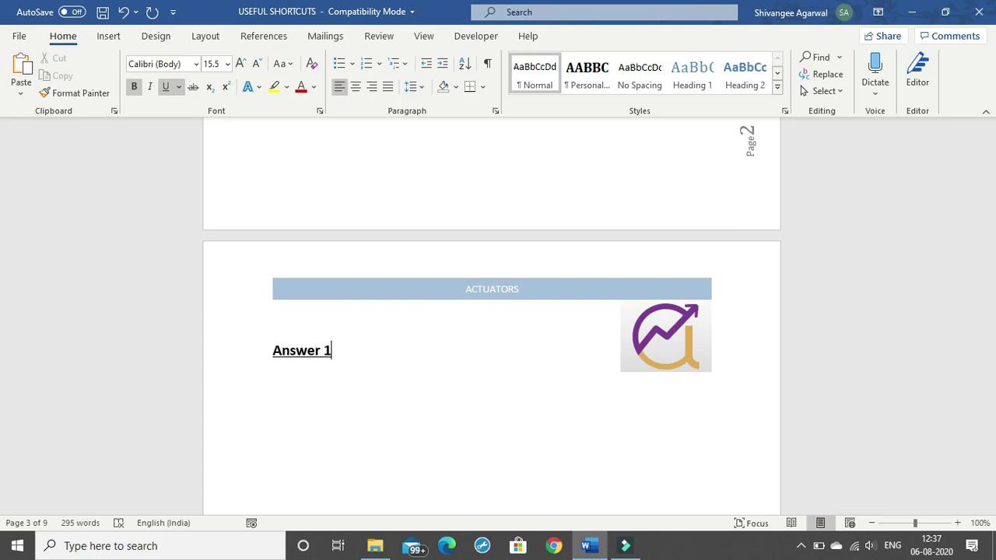
Start a new line below the heading without bold or underline and enter "Typing your ans".
scroll(571, 260, down, 2)
key(Return)
key(ctrl+b)
key(ctrl+u)
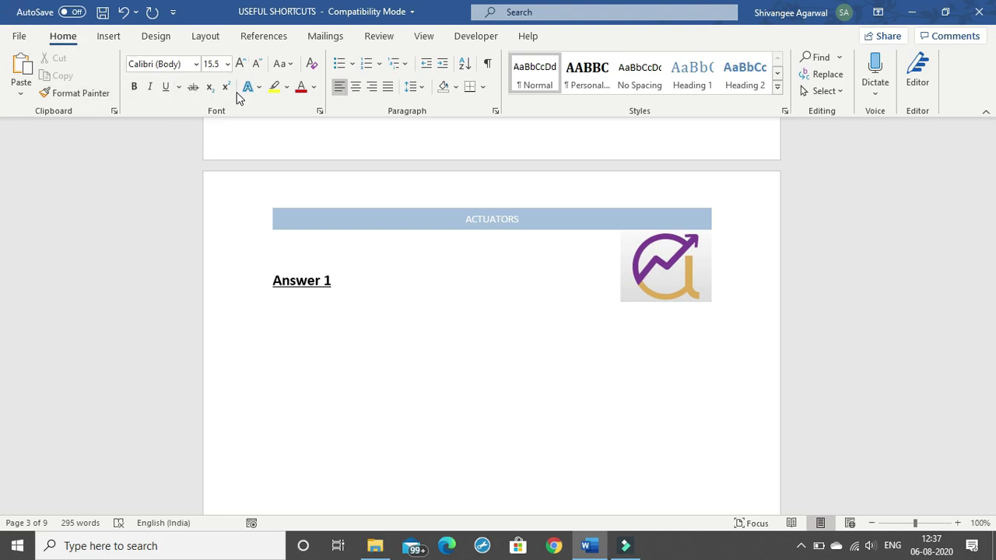
text(typing your ans)
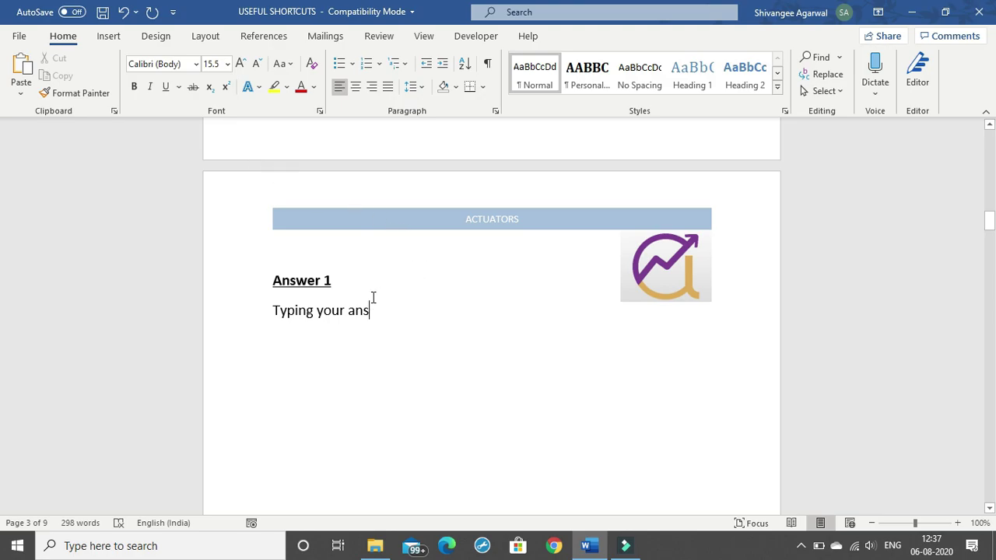
Insert blank lines above the AUTO TEXT FEATURE heading to push it onto the next page.
scroll(371, 296, down, 1)
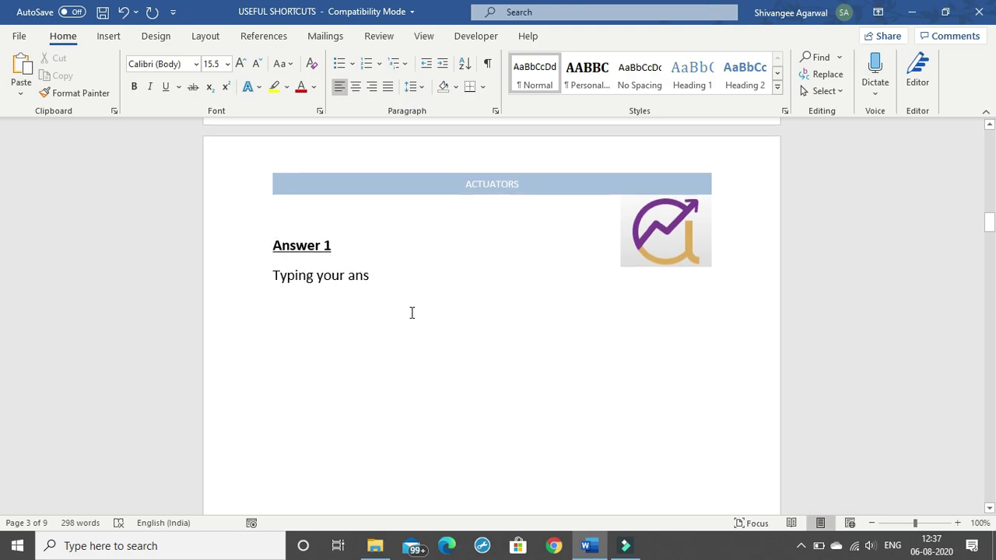
scroll(411, 313, down, 3)
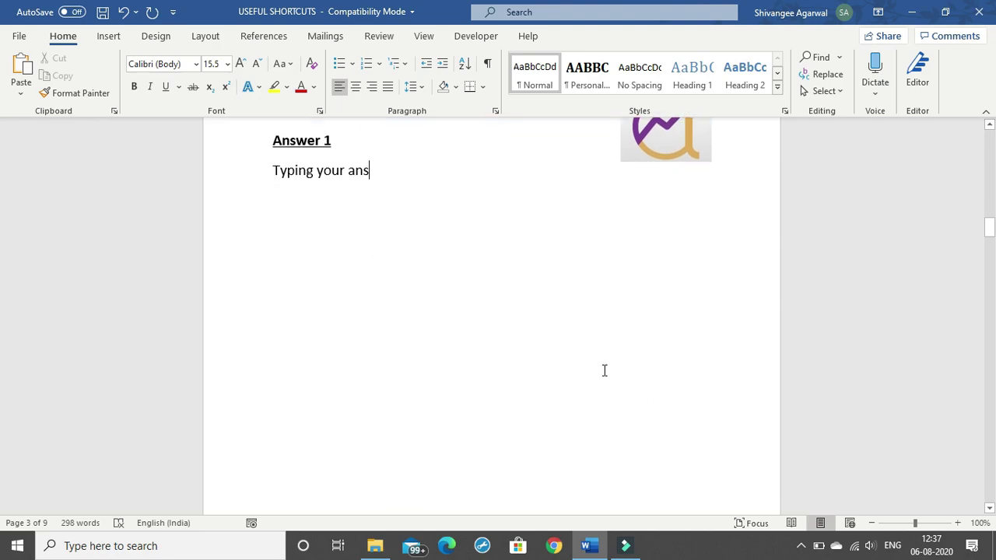
scroll(465, 325, down, 5)
click(402, 360)
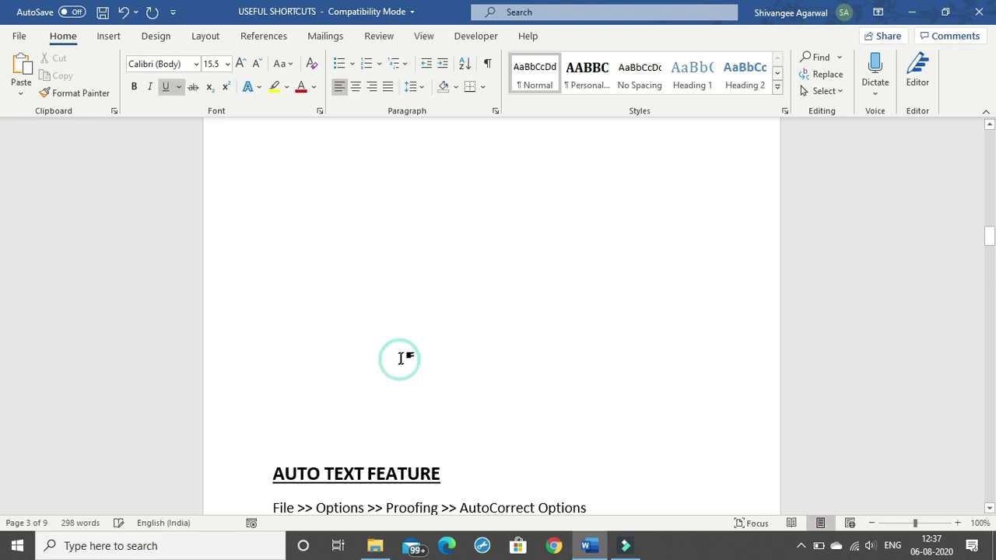
key(Return)
key(Return)
key(Return)
key(Return)
key(Return)
key(Return)
key(Return)
key(Return)
key(Return)
key(Return)
key(Return)
key(Return)
key(Return)
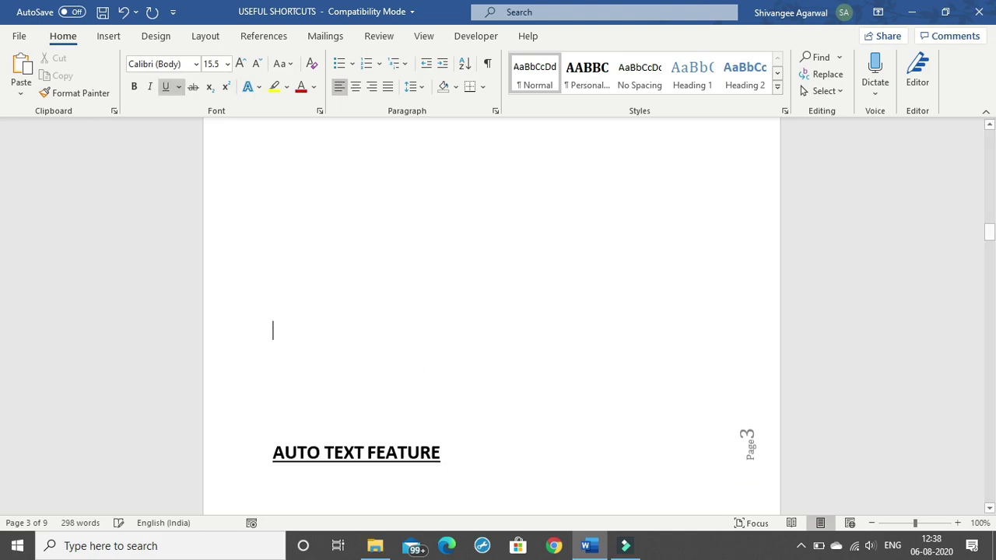
key(Return)
key(Return)
key(Return)
key(Return)
key(Return)
key(Return)
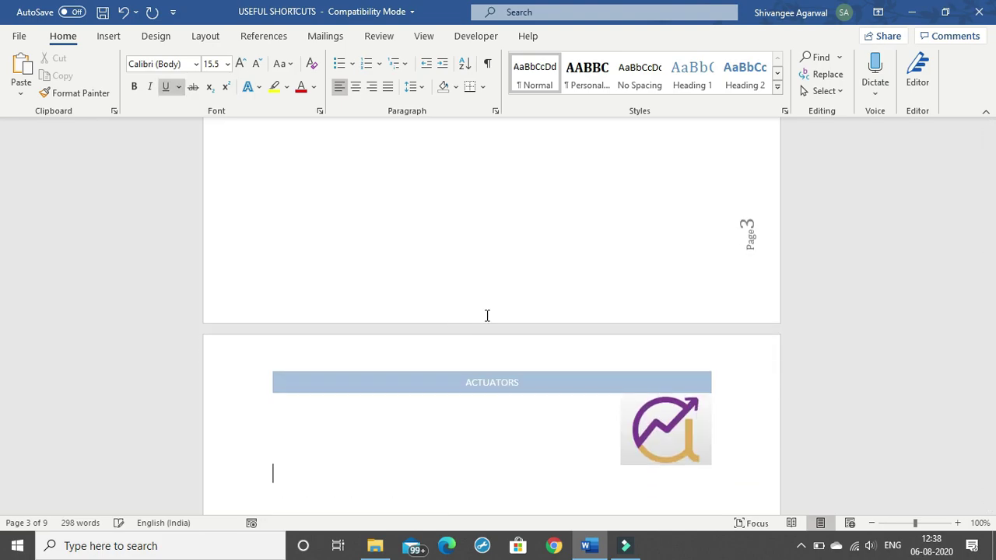
Insert blank lines down to the top of page 4 and enter the bold, underlined heading "ANSWER 2".
key(Return)
key(Return)
key(Return)
key(Return)
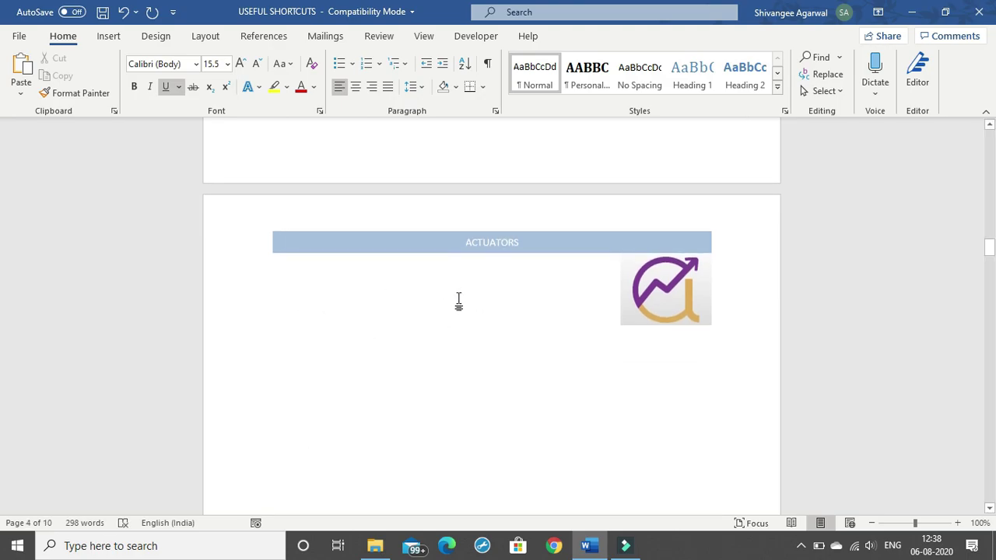
key(ctrl+b)
text(ANSWER 2)
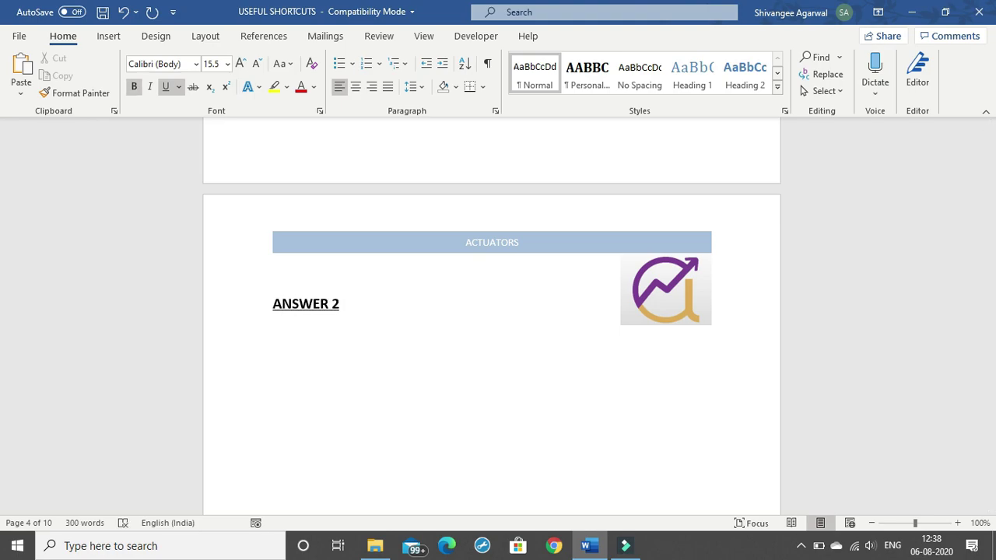
Delete the text "Typing your ans" below the "Answer 1" heading on page 3.
scroll(396, 250, up, 3)
scroll(397, 250, up, 4)
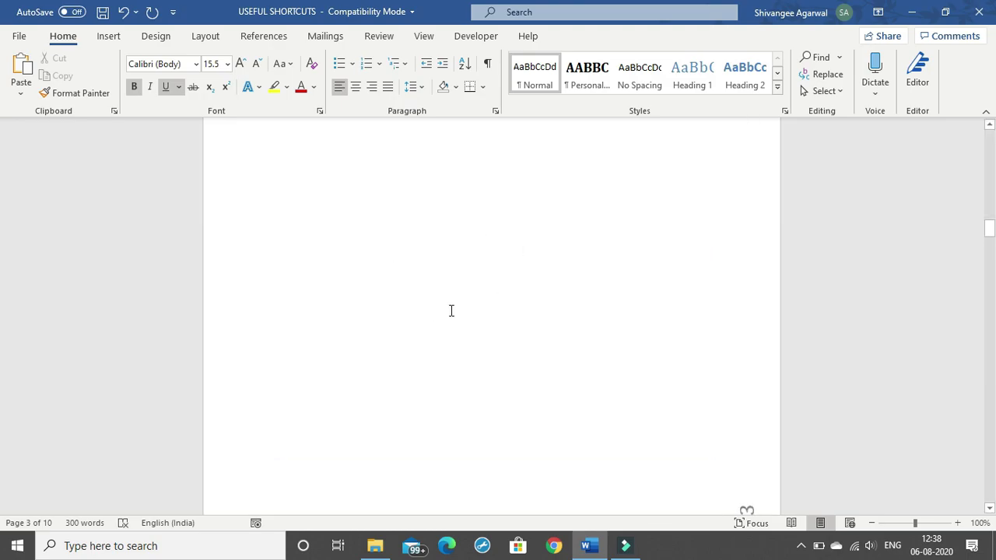
scroll(450, 310, up, 5)
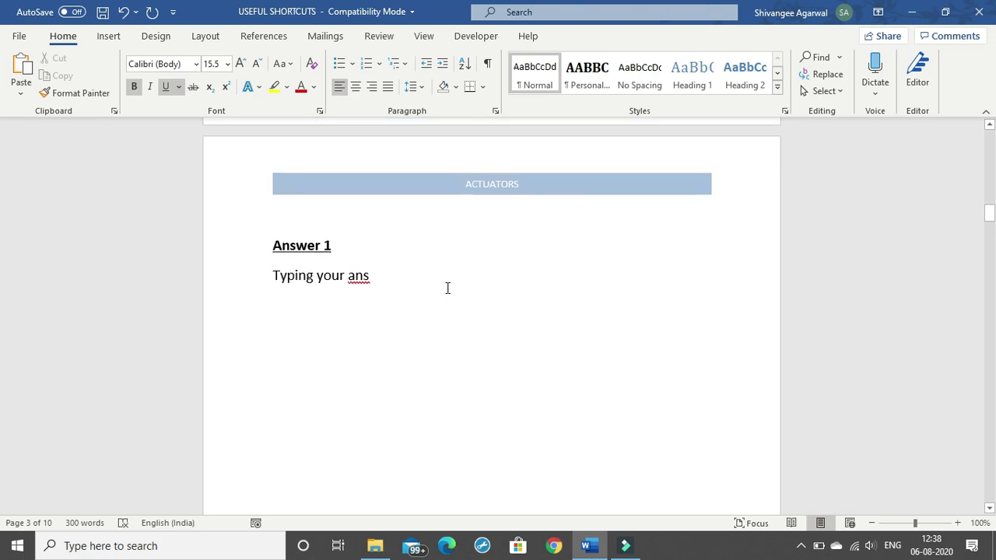
drag(378, 276, 269, 279)
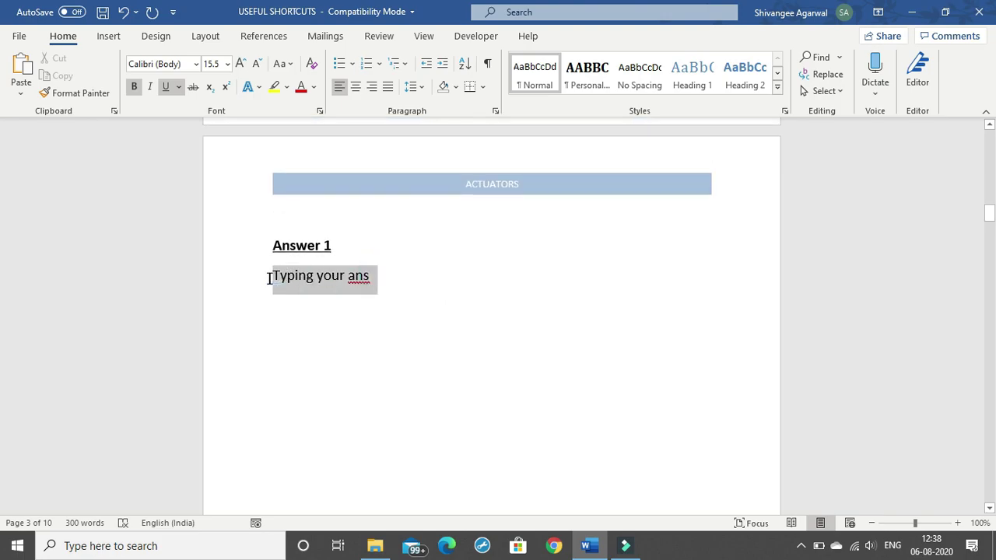
key(BackSpace)
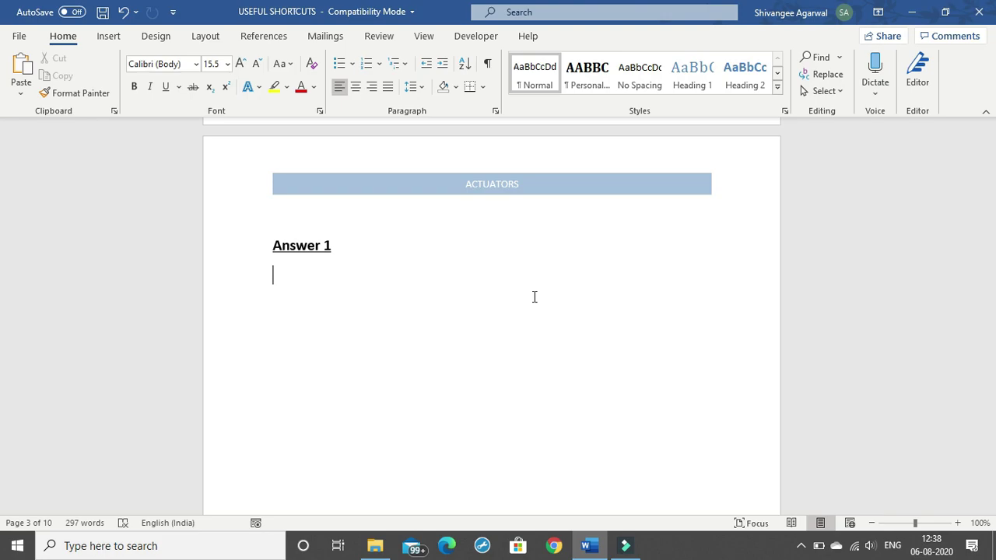
click(800, 546)
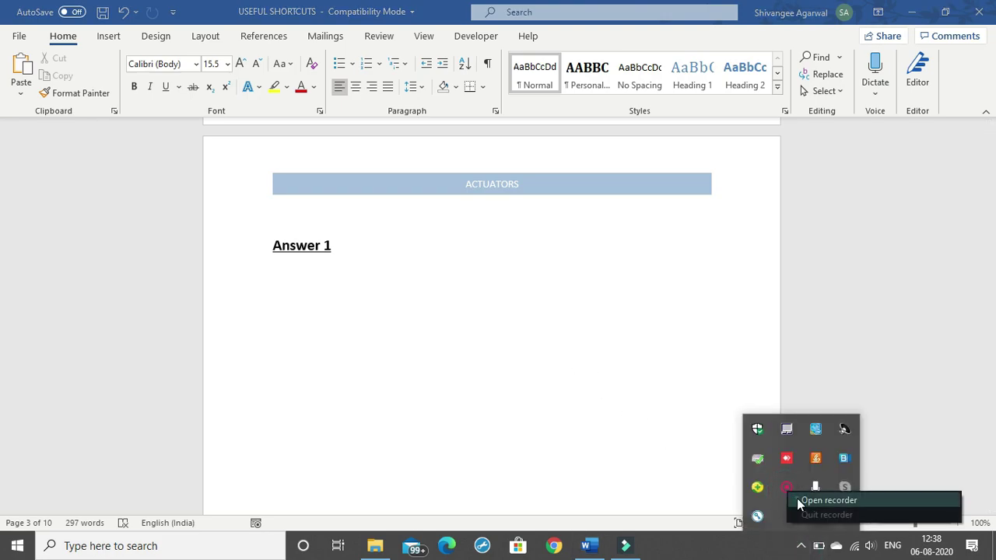
click(797, 498)
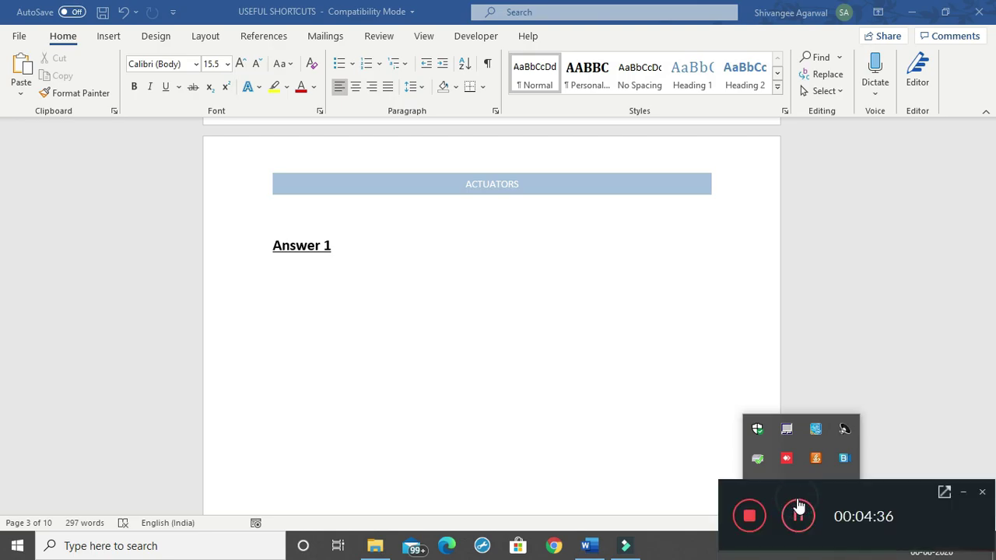
click(317, 274)
click(317, 279)
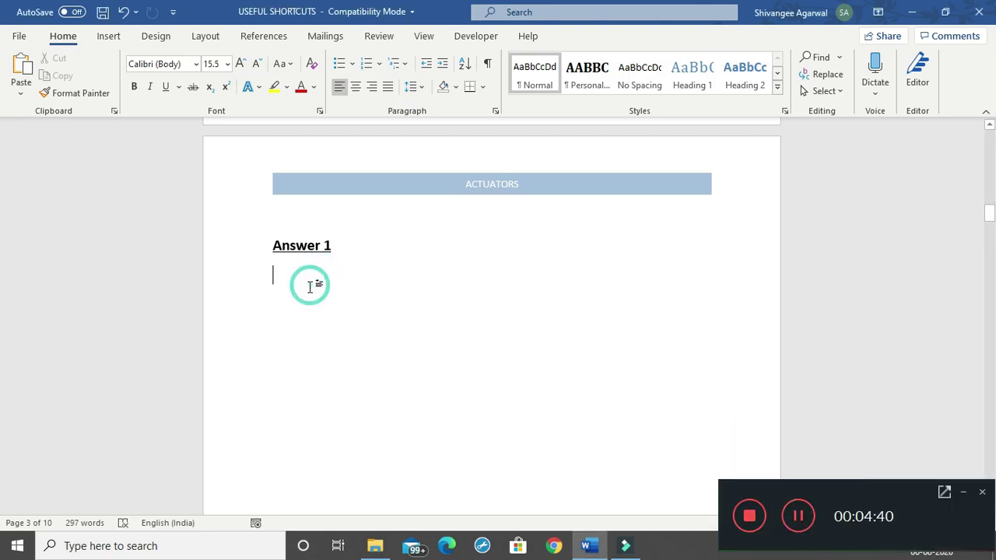
click(963, 492)
Enter "Answer- A) 116" on the line below the "Answer 1" heading and remove ") 116" from its end.
text(answer)
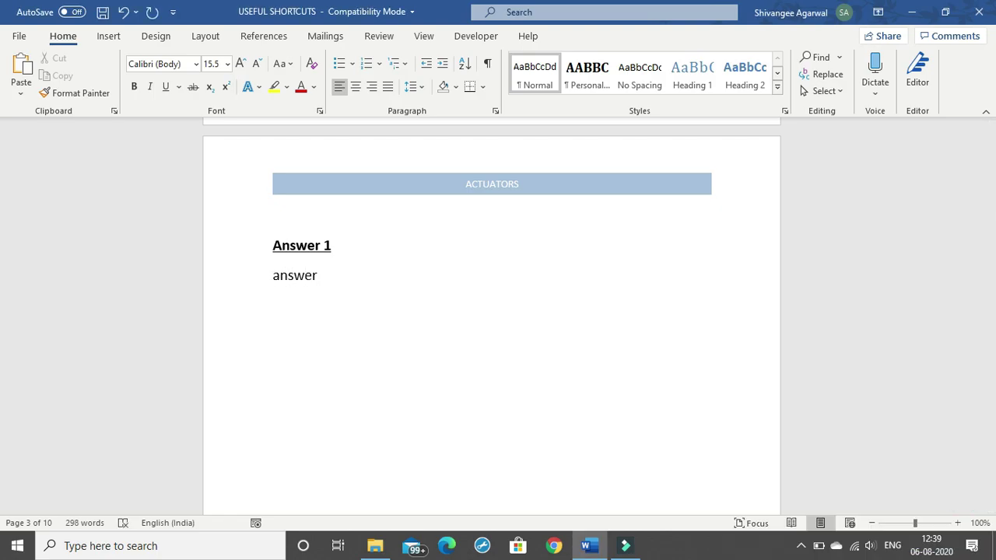
text(- A)
key(BackSpace)
text() 116)
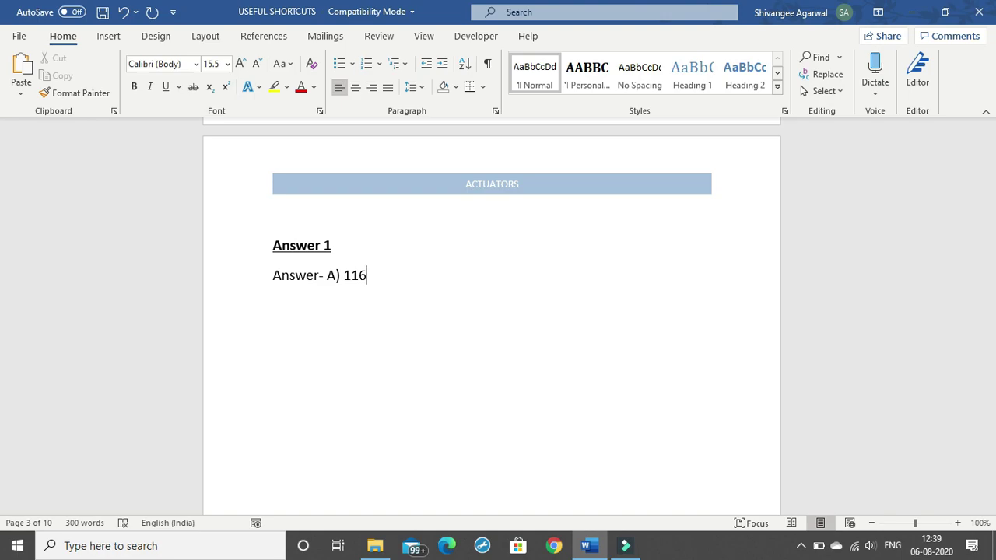
key(BackSpace)
key(BackSpace)
key(BackSpace)
key(BackSpace)
key(BackSpace)
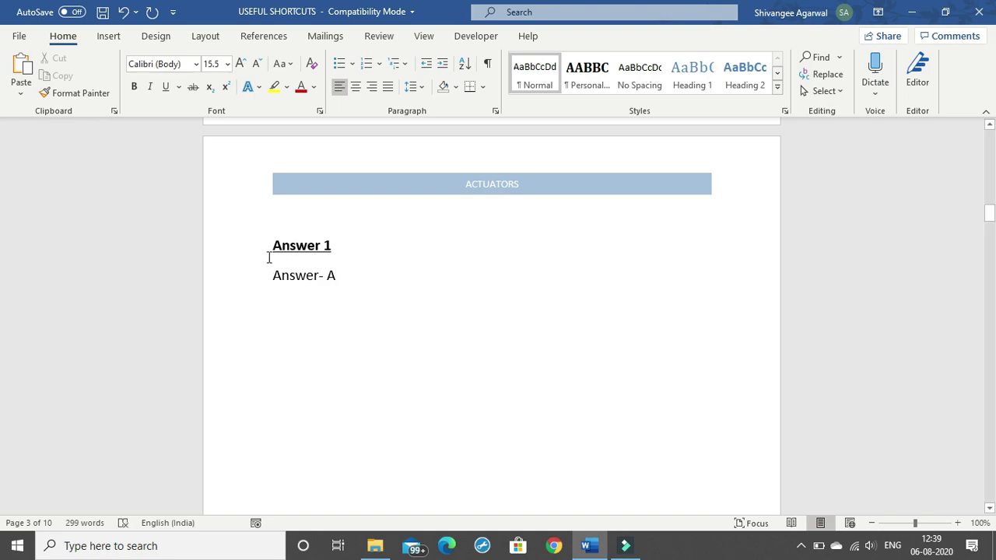
Make the letter "A" in the "Answer- A" line bold.
click(327, 278)
drag(333, 280, 336, 278)
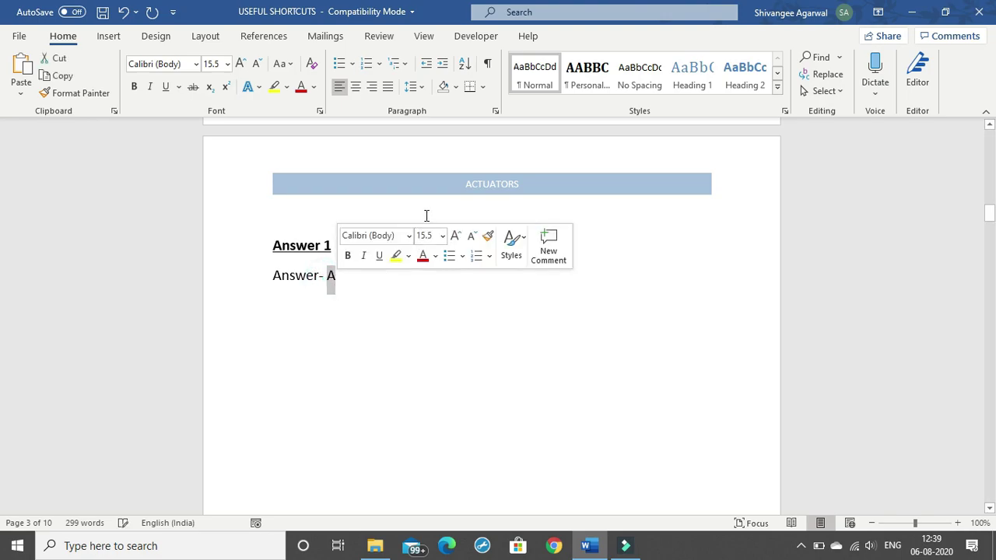
key(ctrl+b)
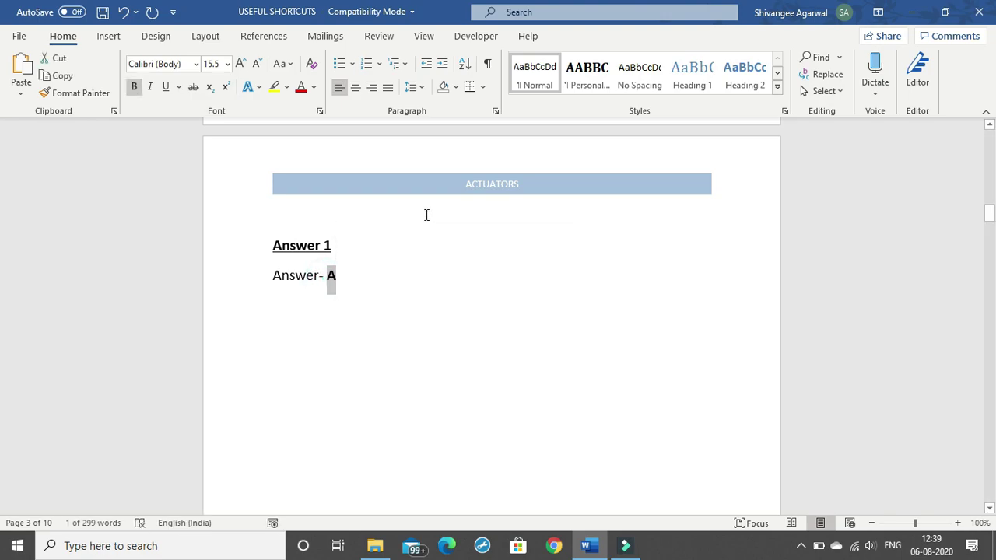
Add a comma and a bold "B" after the "A" in the answer line.
click(366, 279)
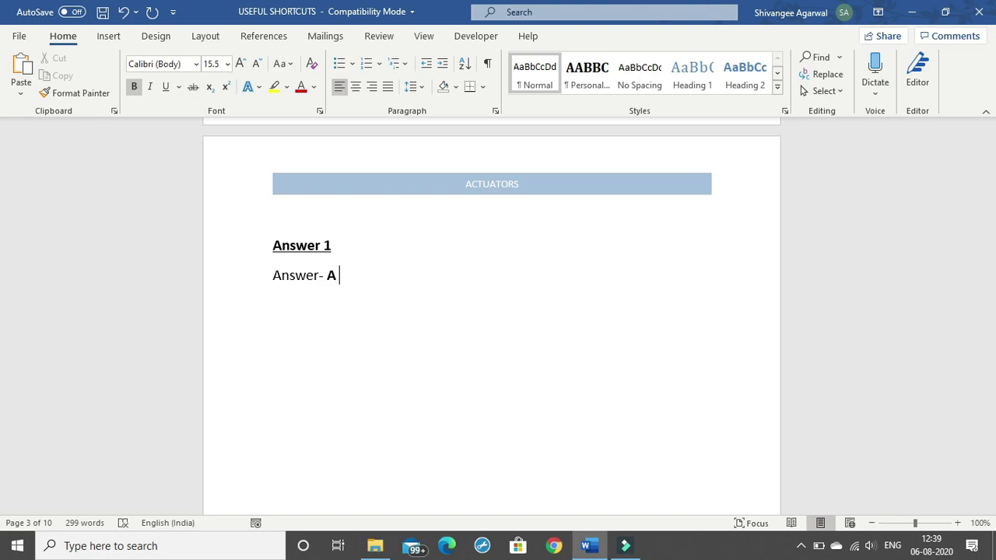
text(B)
key(Left)
text(,)
key(Right)
key(Return)
key(ctrl+b)
key(ctrl+u)
key(BackSpace)
Delete the comma and the "B" from the end of the answer line.
mouse_move(339, 274)
mouse_down()
mouse_move(326, 273)
mouse_move(349, 279)
mouse_up()
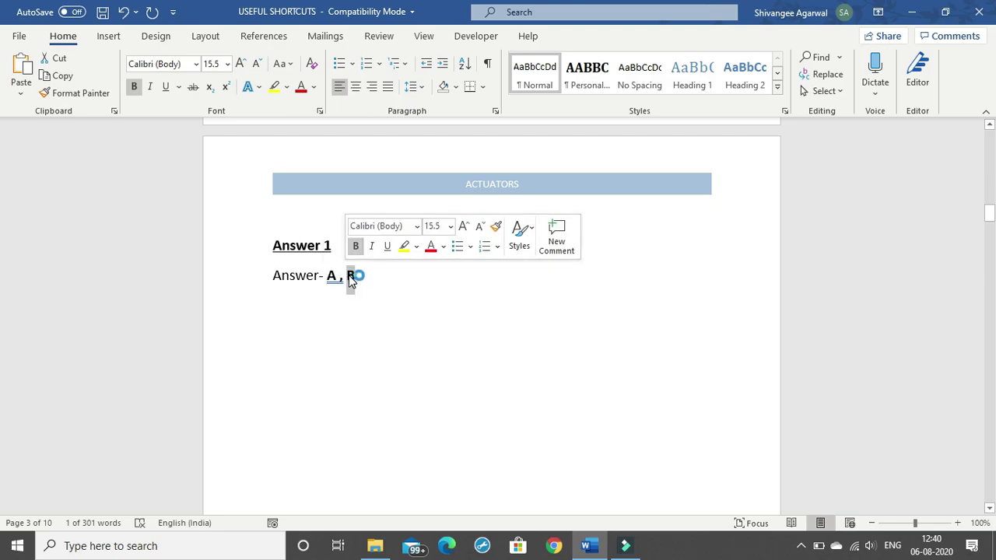
click(353, 276)
key(BackSpace)
key(BackSpace)
key(BackSpace)
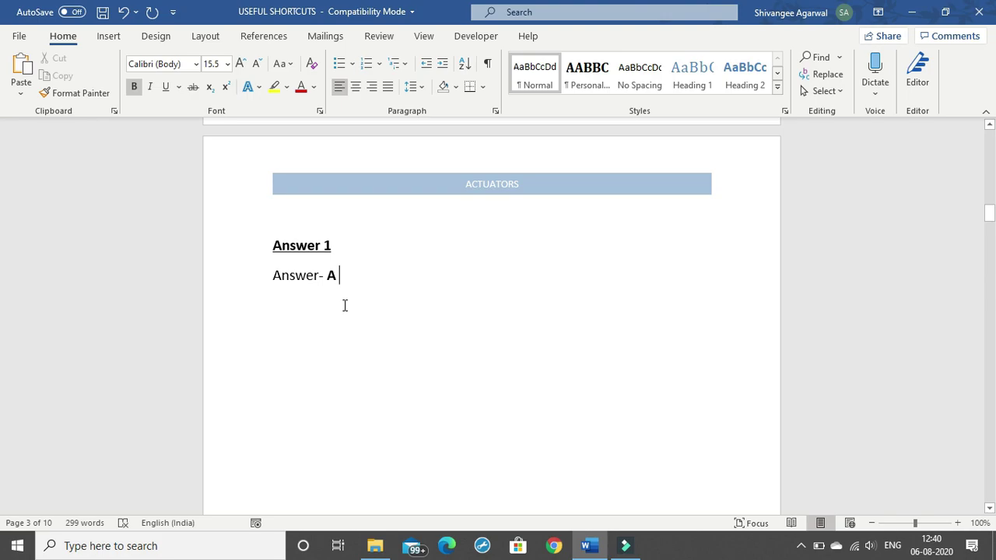
click(800, 545)
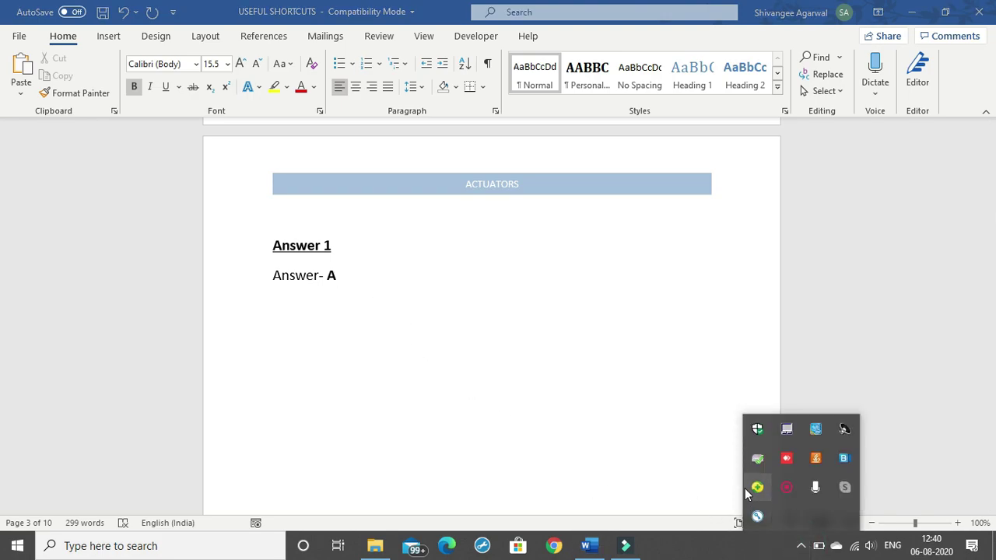
click(407, 316)
Start a new line below "Answer- A" without bold and enter "K_x".
key(Return)
key(Return)
key(BackSpace)
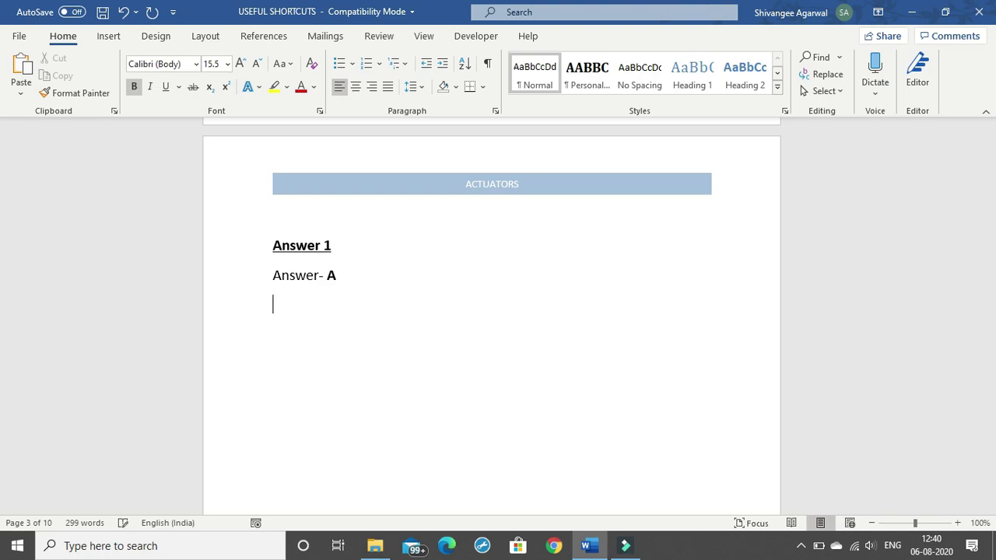
key(BackSpace)
text(k)
key(BackSpace)
key(ctrl+b)
text(K_x)
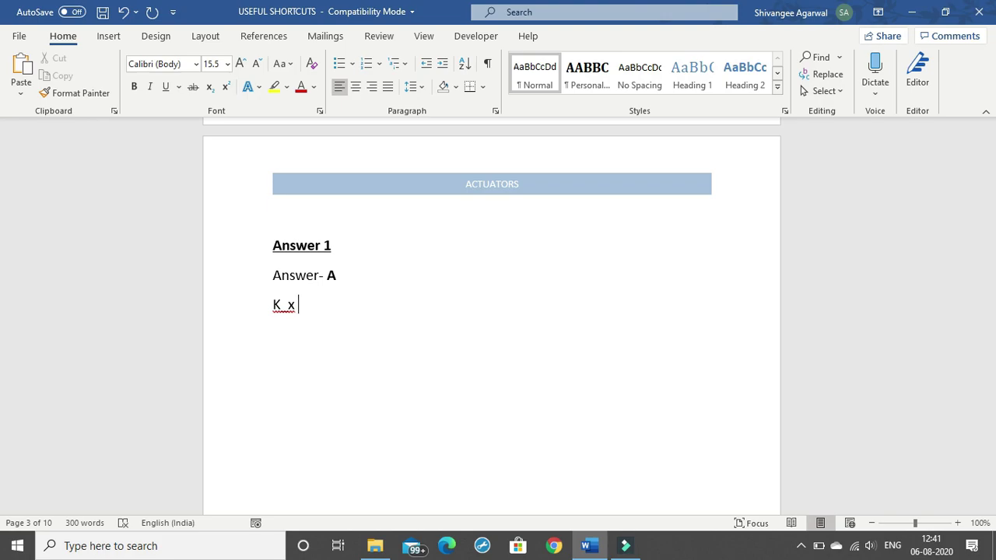
Add "K^2" and "K(e)" after "K_x" on the same line, separated by spaces.
text(K^2)
key(BackSpace)
key(Left)
key(Left)
key(Left)
key(End)
text(K(e))
key(ctrl+z)
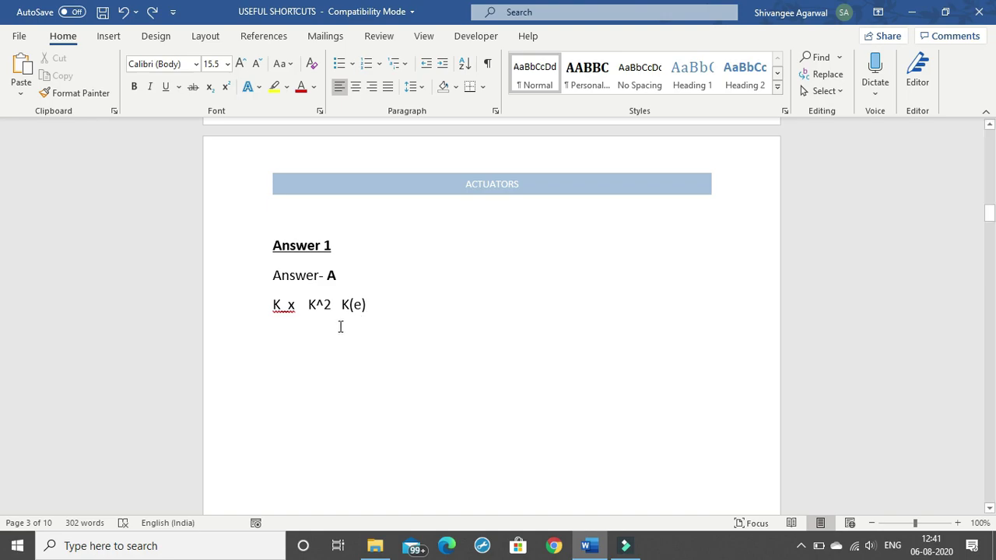
Enter "K" with a subscript "x" after "K(e)" at the end of the line, and switch subscript off.
shift+click(327, 289)
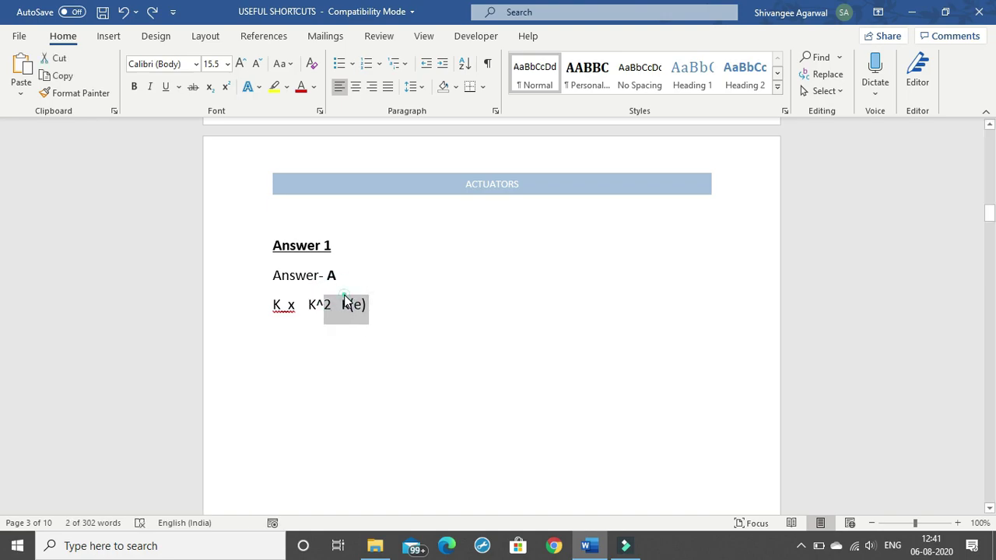
click(343, 304)
click(373, 305)
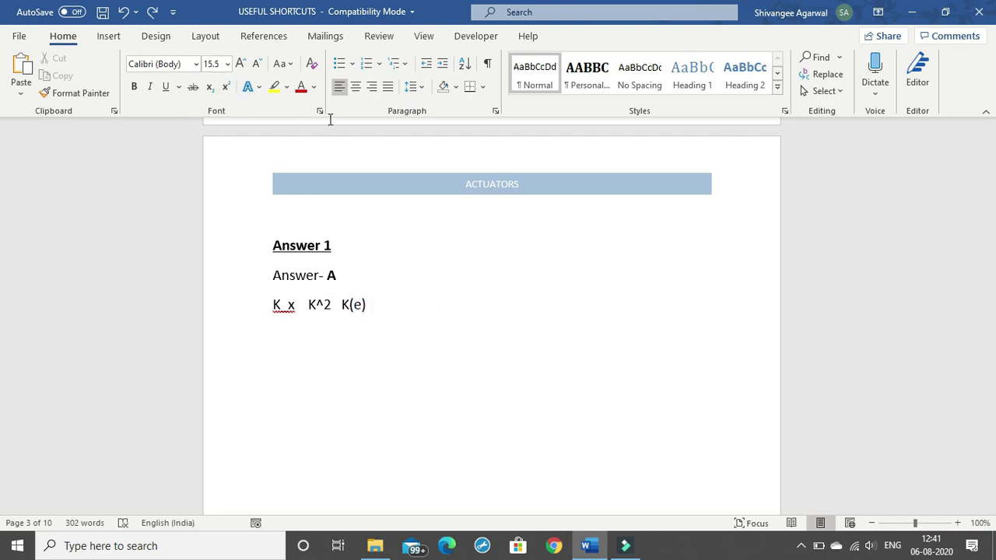
text(K)
click(209, 88)
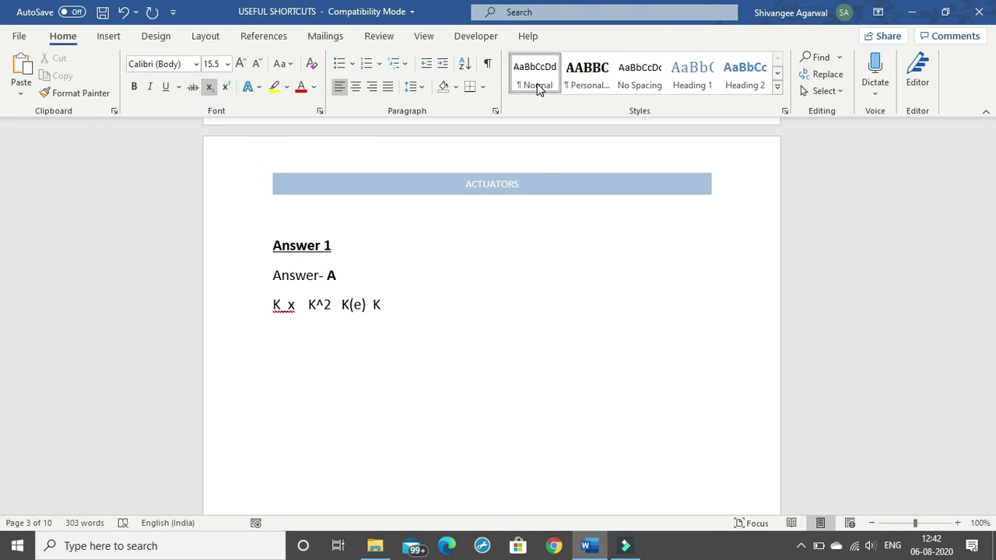
text(x)
click(209, 87)
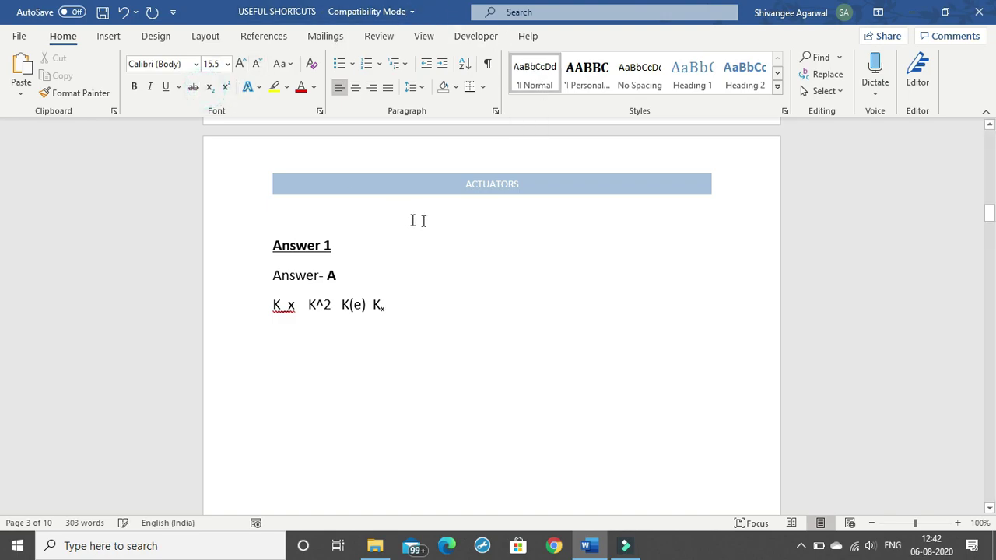
Delete the subscript "x" after the "K", enter it again as subscript, and return to normal text.
key(BackSpace)
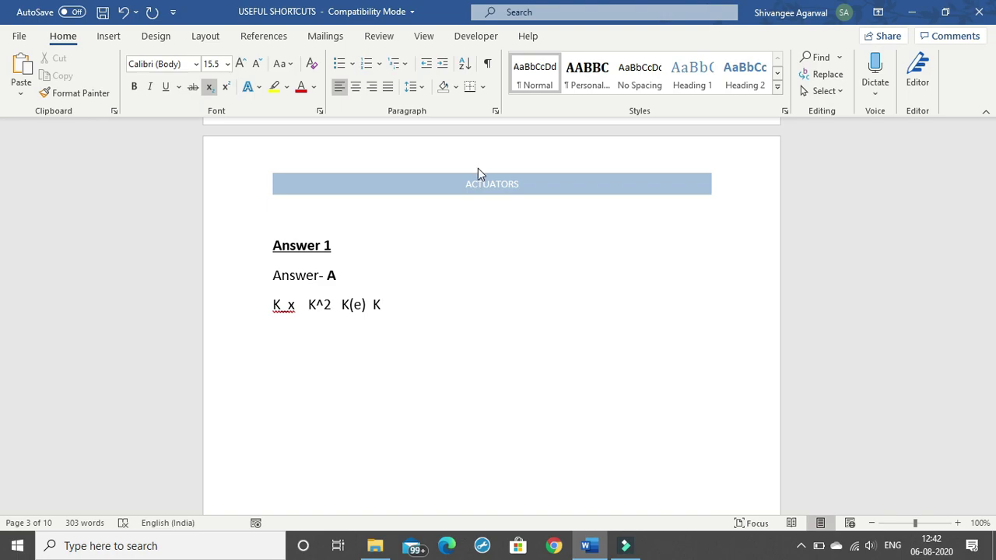
key(ctrl+equal)
click(209, 87)
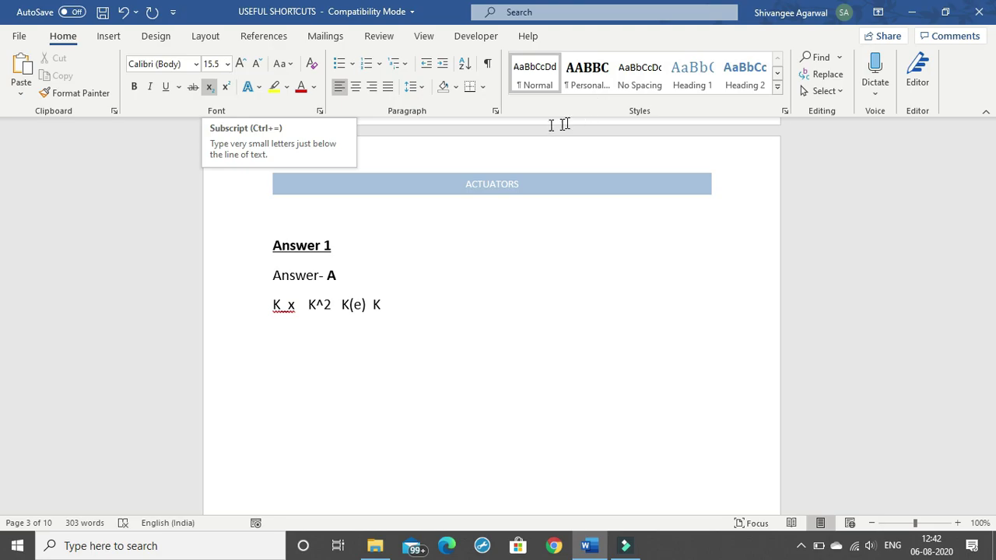
text(x)
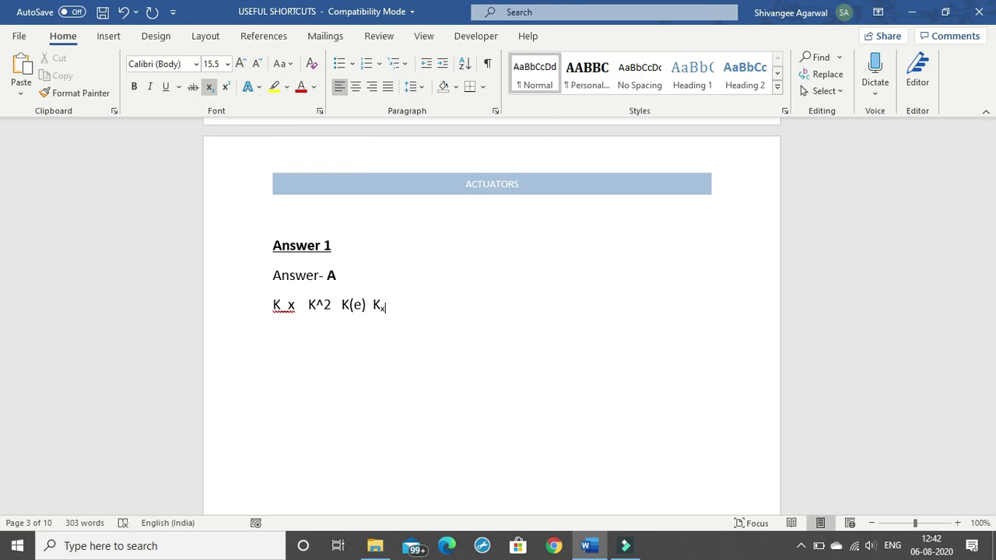
key(ctrl+equal)
Add another "K" with a superscript "e" at the end of the line, and switch superscript off.
text(K)
click(226, 87)
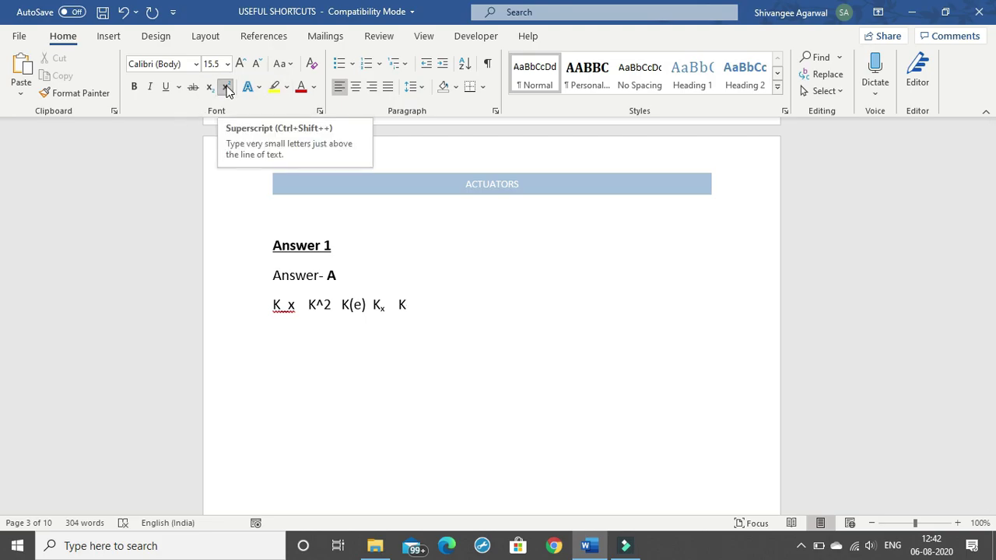
text(e)
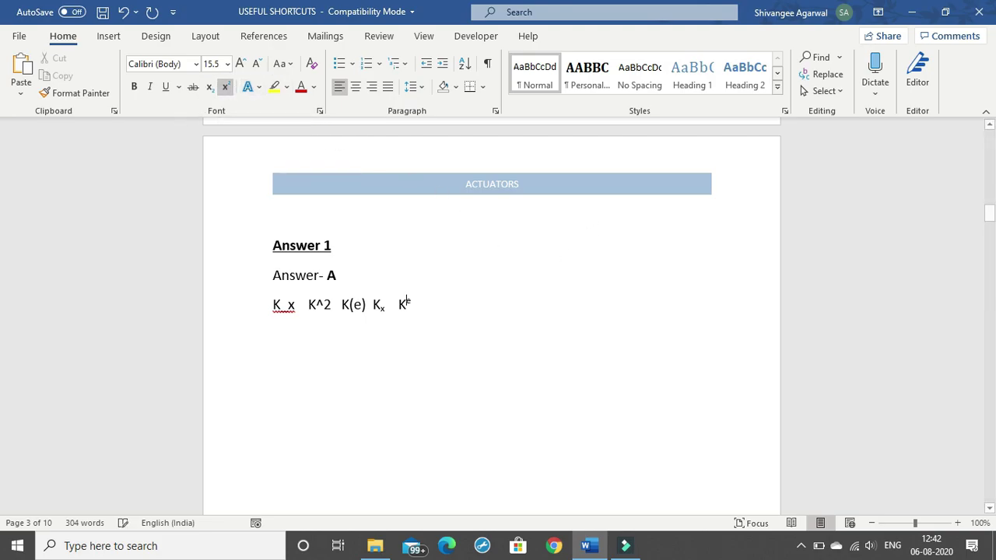
key(ctrl+shift+plus)
Compare the plain "K(e)" and "K^2" with the subscript and superscript versions, and go to the AUTO TEXT FEATURE section.
drag(304, 304, 362, 306)
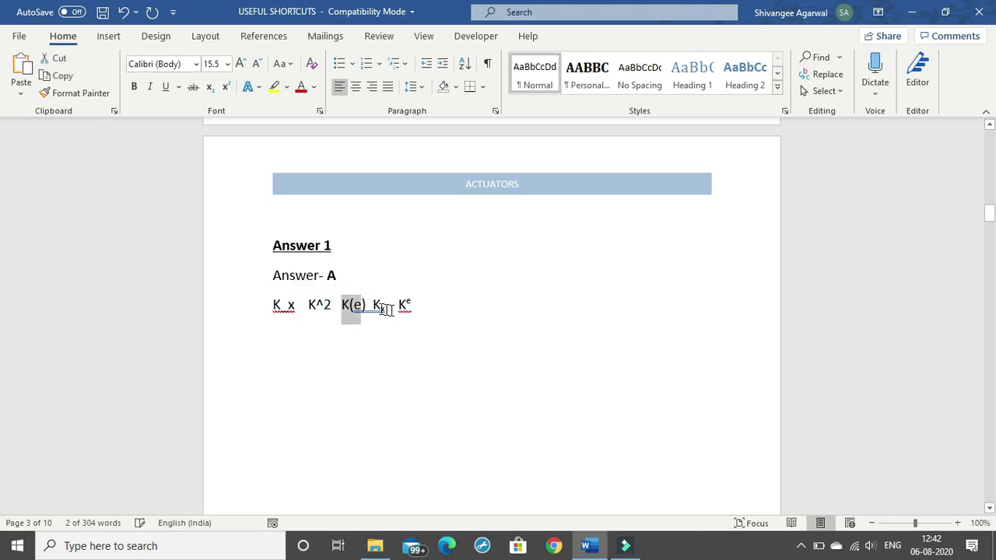
click(391, 340)
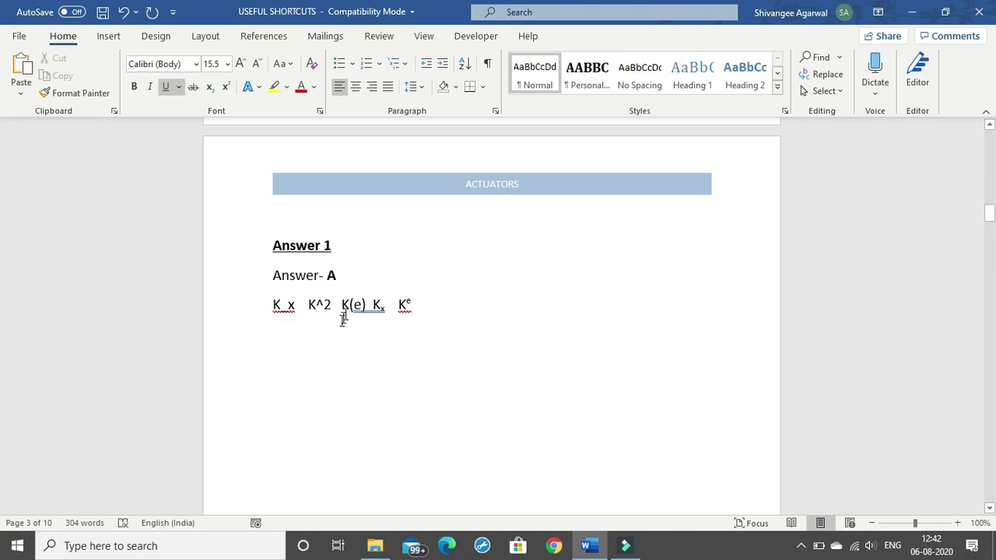
click(312, 305)
double_click(312, 305)
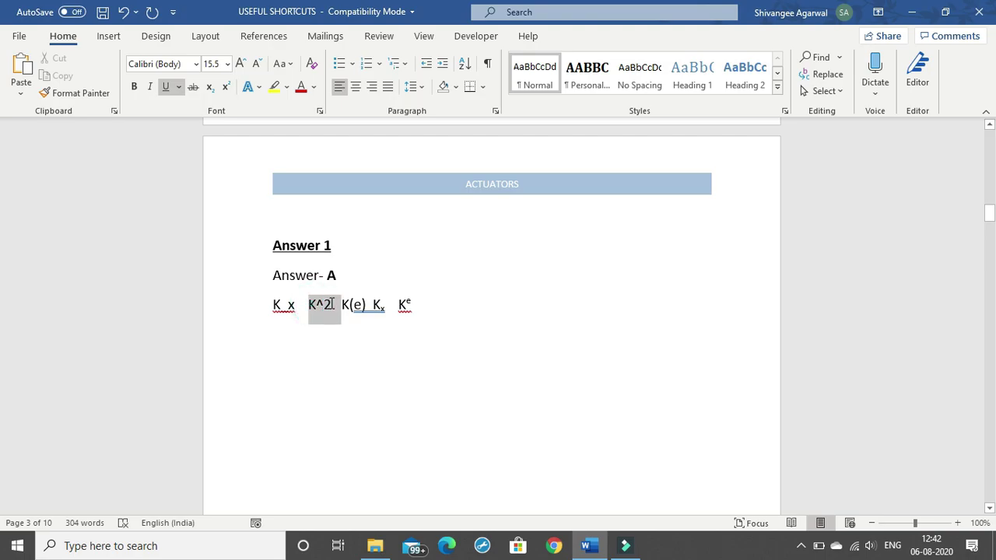
click(397, 357)
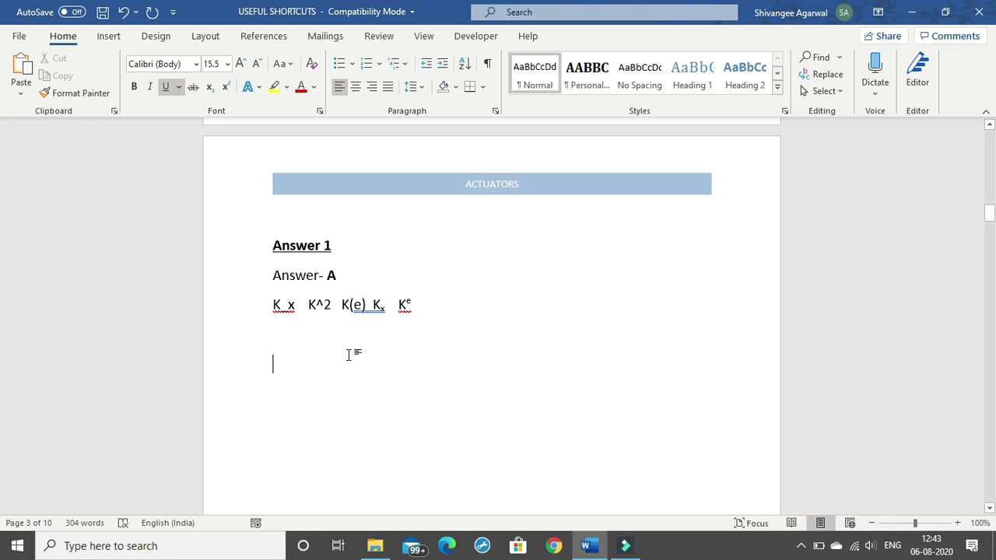
scroll(366, 326, down, 5)
scroll(368, 319, down, 15)
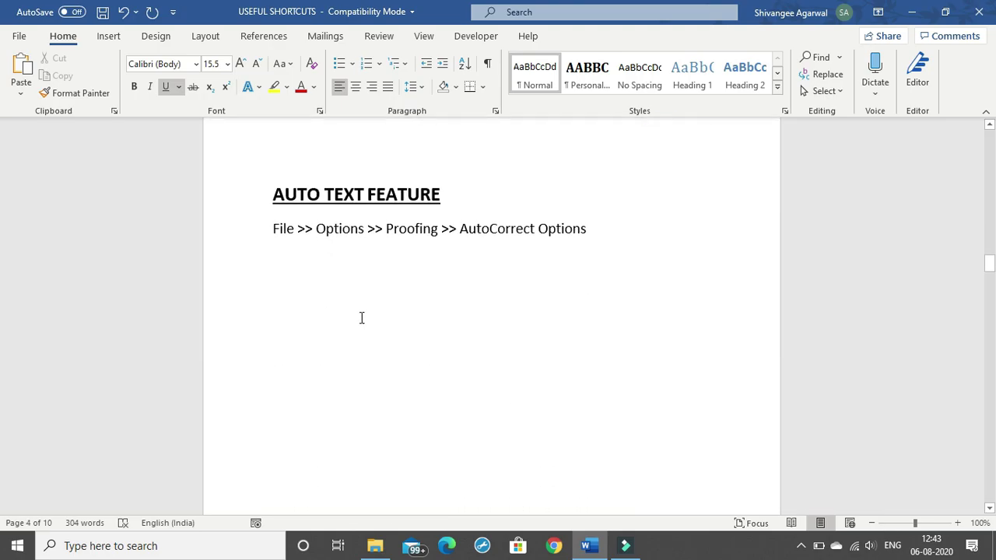
Enter "K_x" on a blank line below the AutoCorrect Options path in the AUTO TEXT FEATURE section.
scroll(361, 317, down, 1)
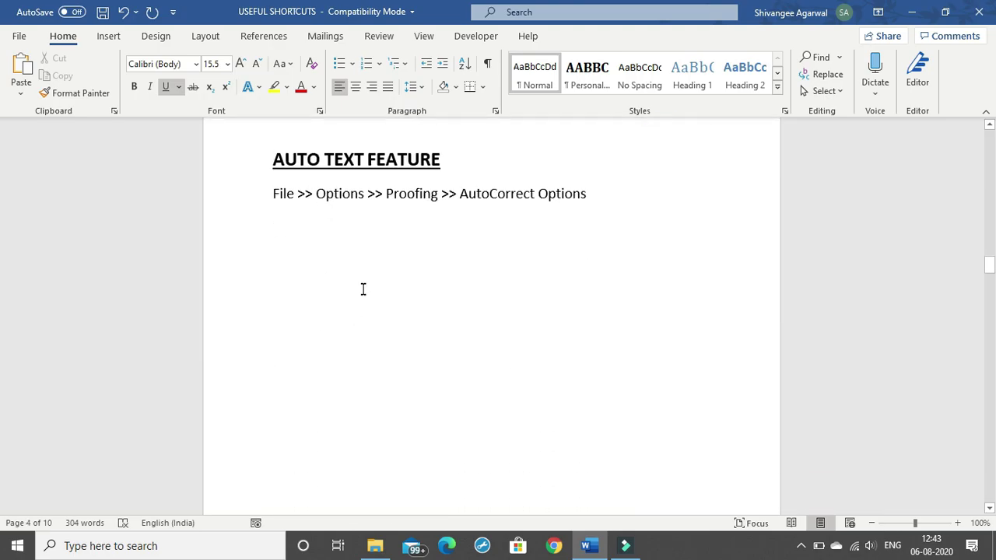
scroll(349, 282, up, 10)
scroll(345, 247, down, 4)
scroll(368, 253, down, 7)
click(397, 280)
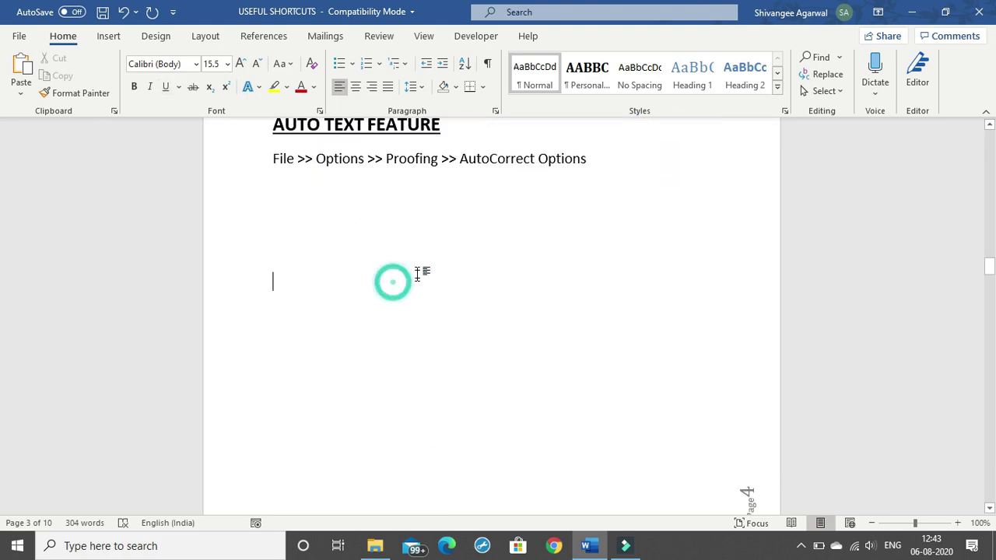
scroll(409, 266, up, 1)
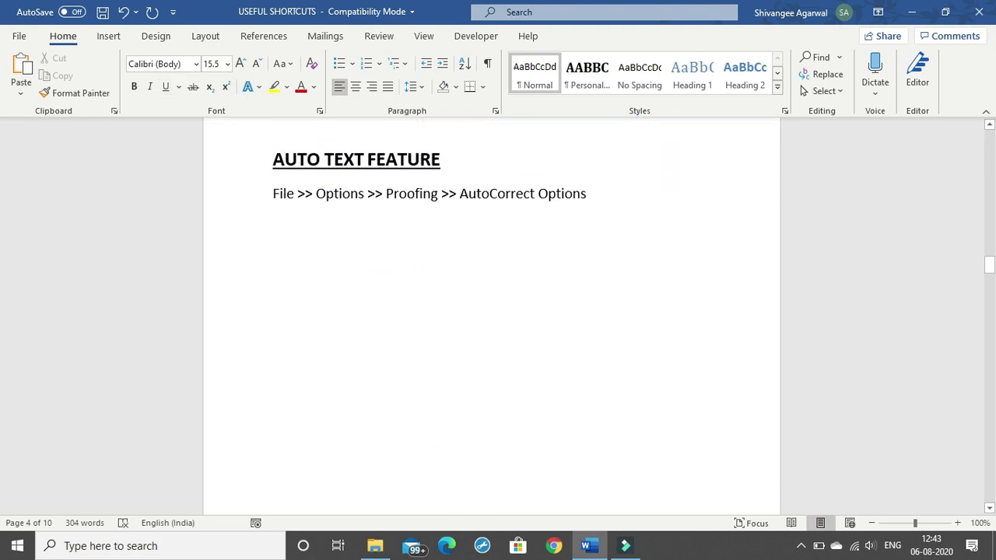
text(K x)
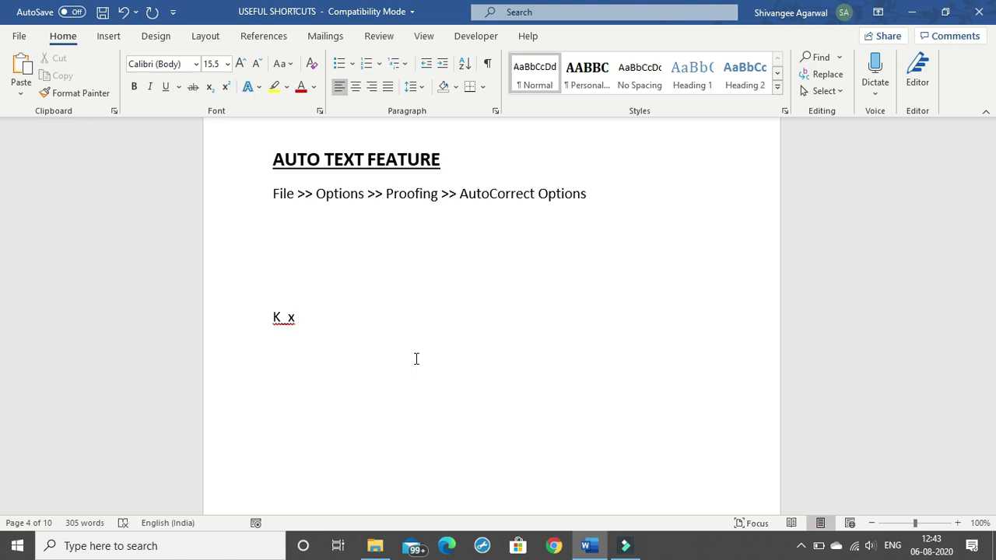
Open the Word Proofing options and go to the settings for correcting spelling and grammar in Word.
click(18, 36)
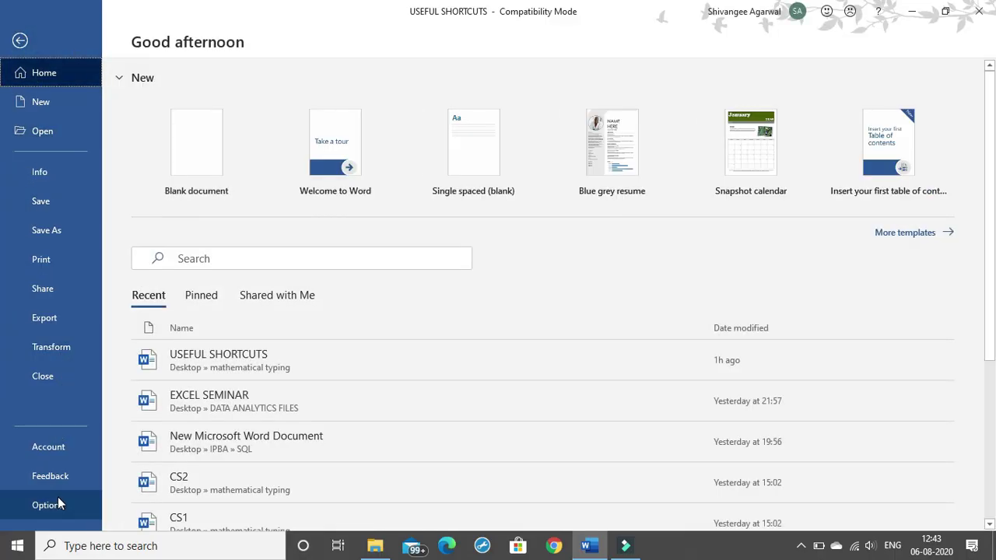
click(58, 502)
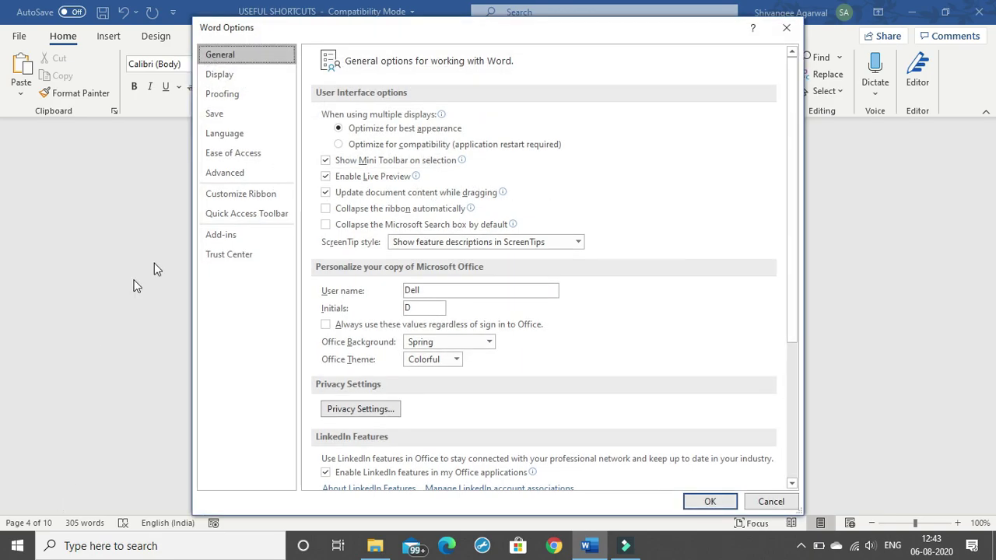
click(250, 107)
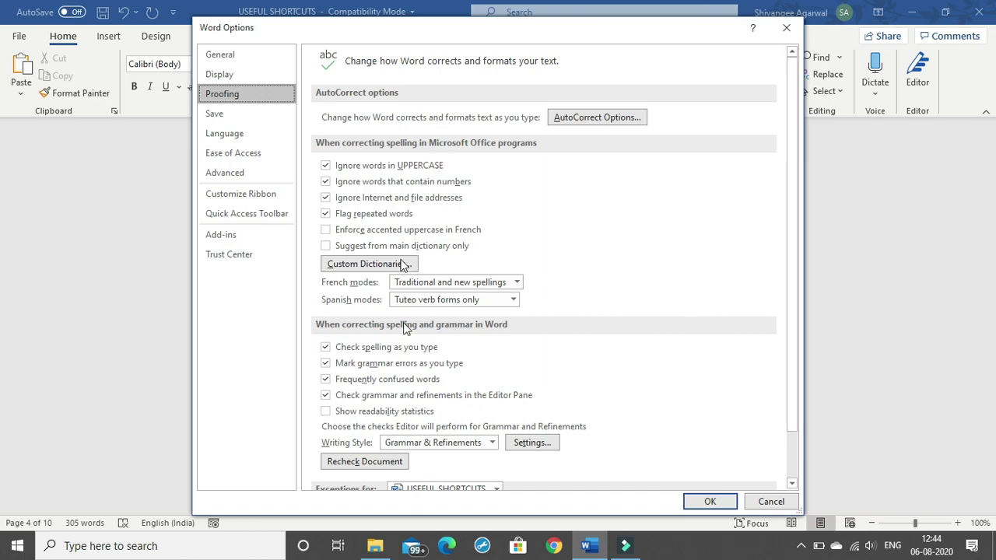
drag(800, 410, 802, 460)
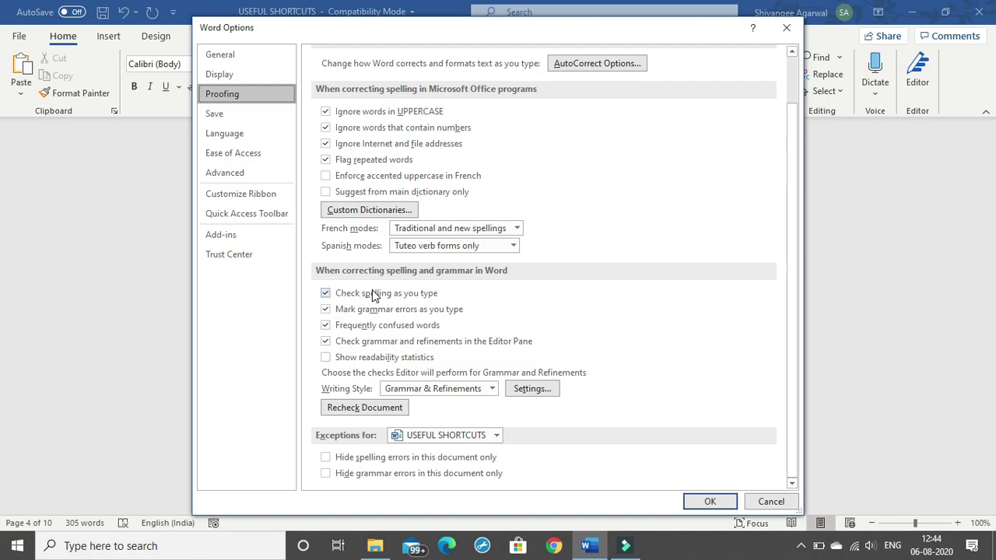
Turn "Check spelling as you type" and "Mark grammar errors as you type" off and back on.
click(325, 294)
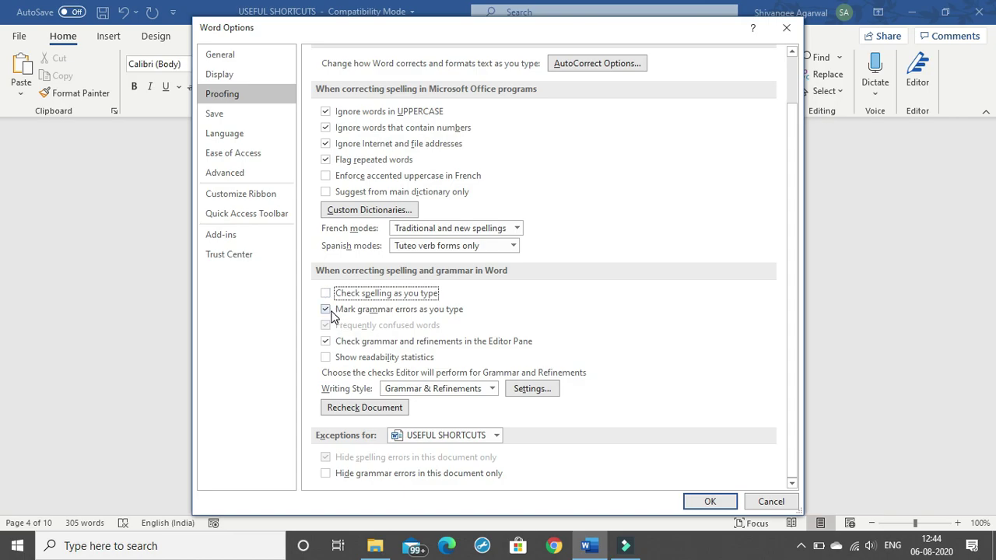
click(332, 313)
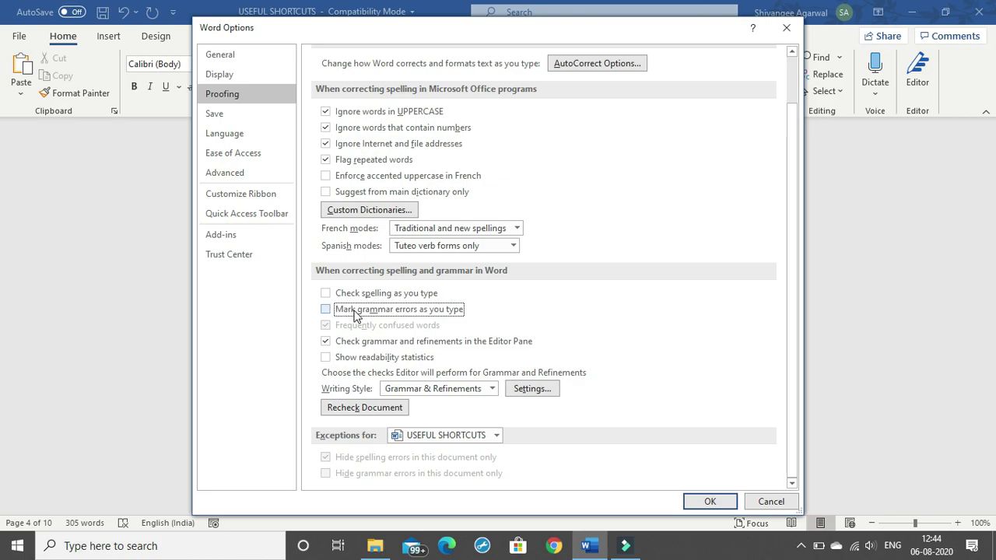
click(325, 293)
click(325, 308)
Enable hiding of spelling errors and grammar errors in this document only.
drag(787, 354, 786, 444)
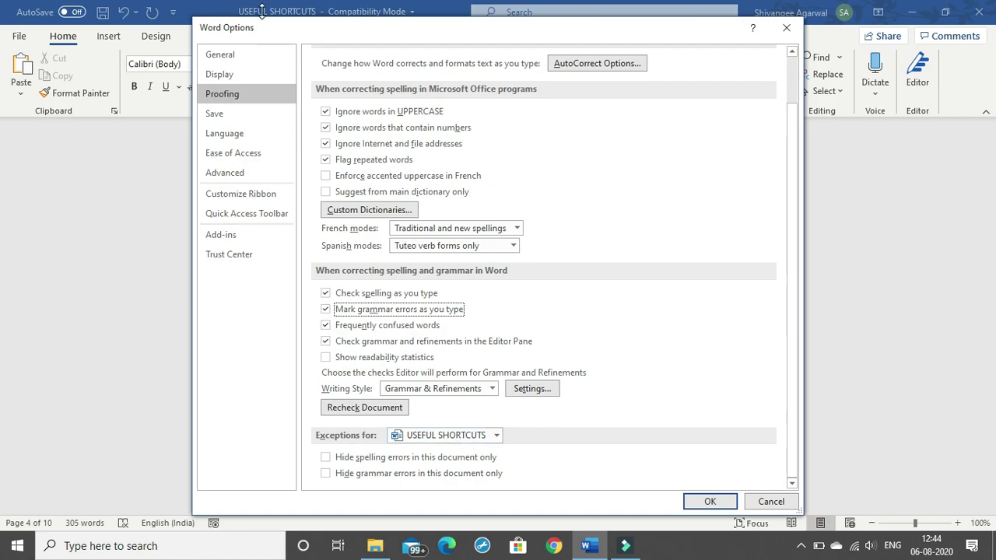
click(335, 458)
click(340, 475)
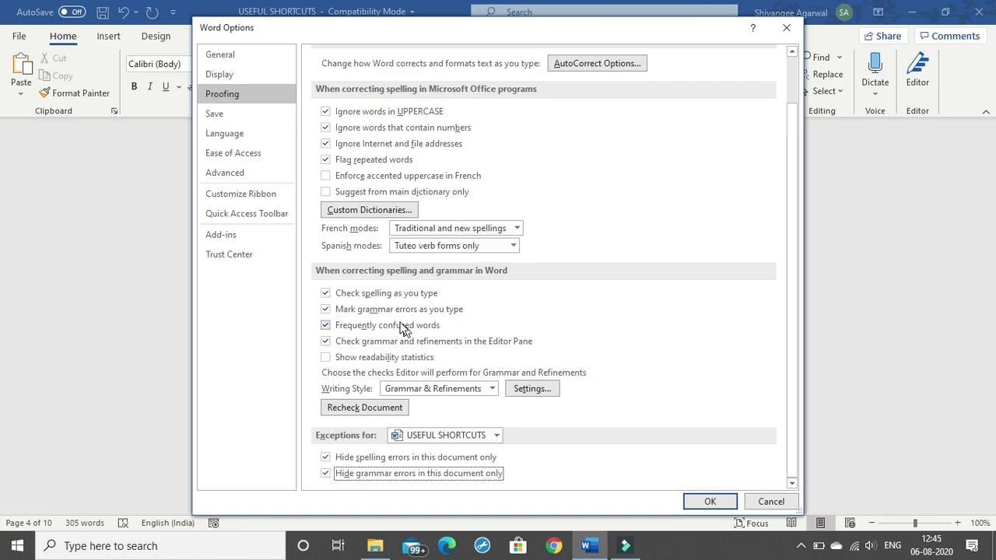
Open the AutoCorrect options and turn off "Show AutoCorrect Options buttons".
click(791, 361)
drag(791, 361, 788, 268)
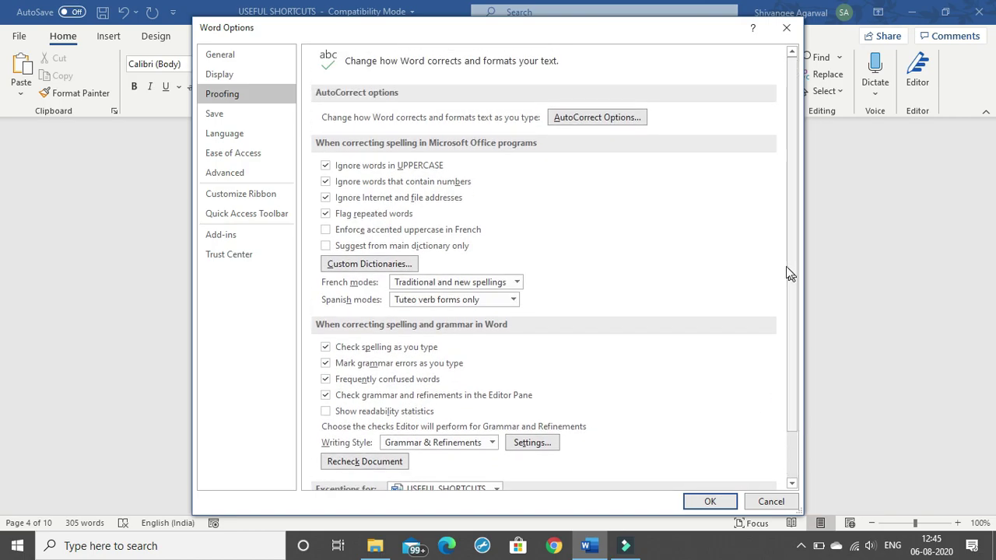
click(622, 117)
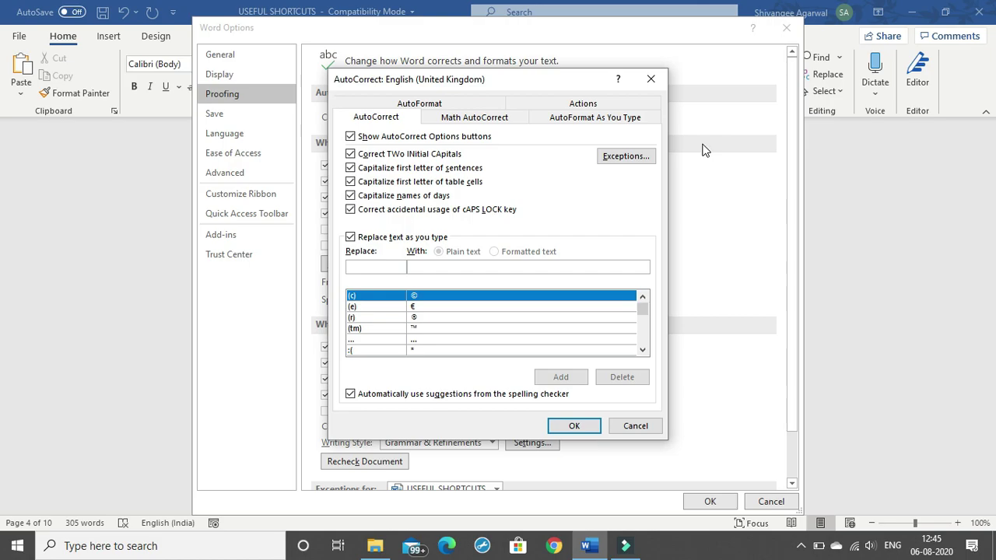
click(351, 137)
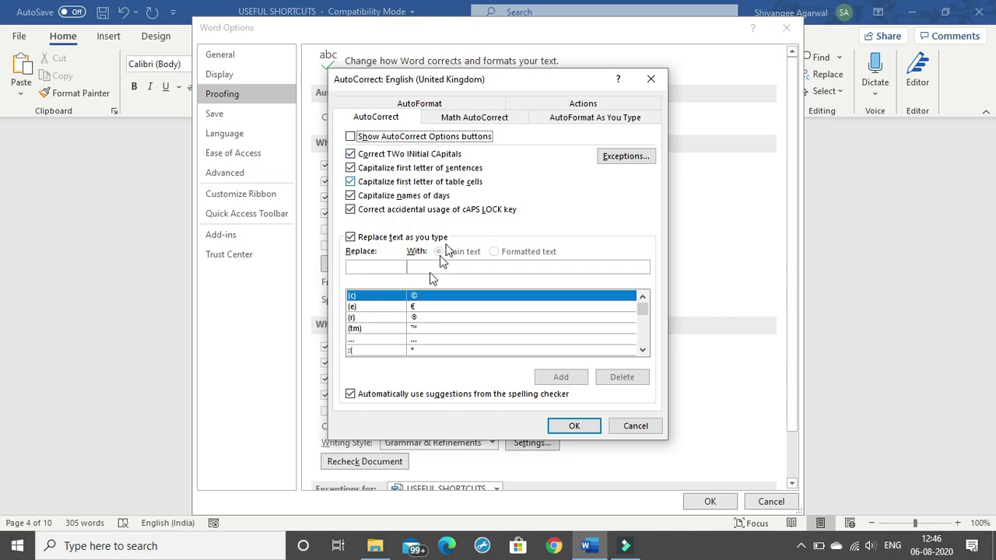
Fill in an AutoCorrect entry that replaces "H" with "hypothesis", without adding it.
click(371, 268)
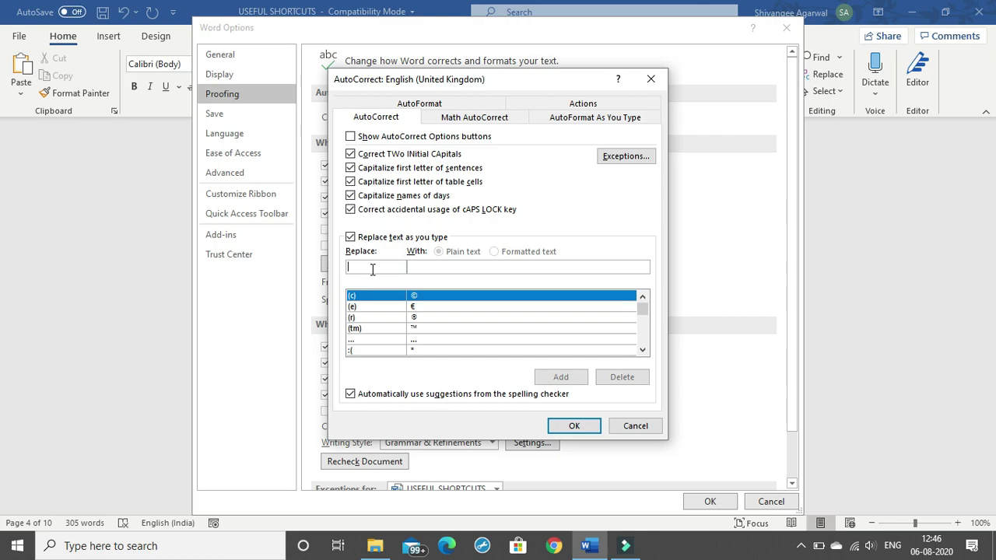
click(451, 267)
click(403, 267)
text(H)
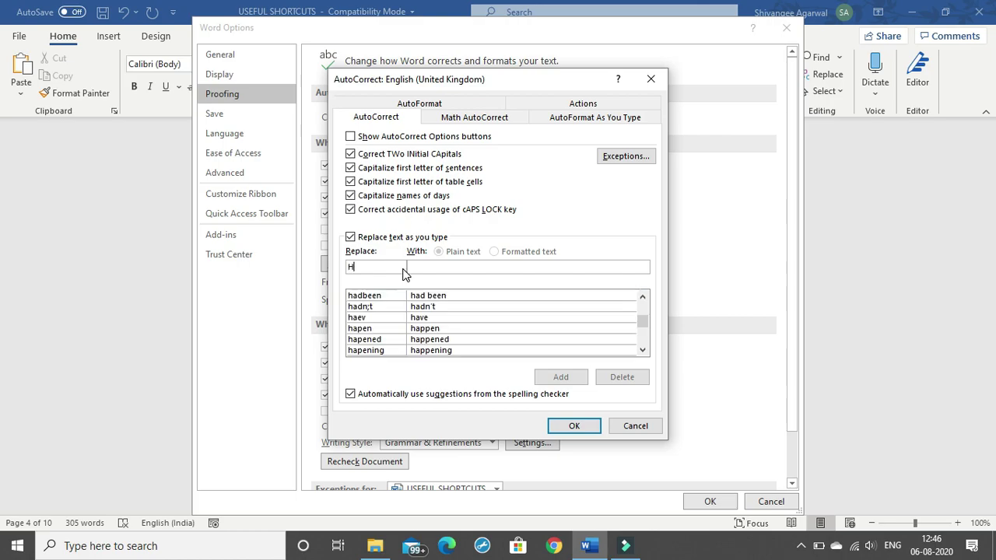
click(435, 270)
text(hyp)
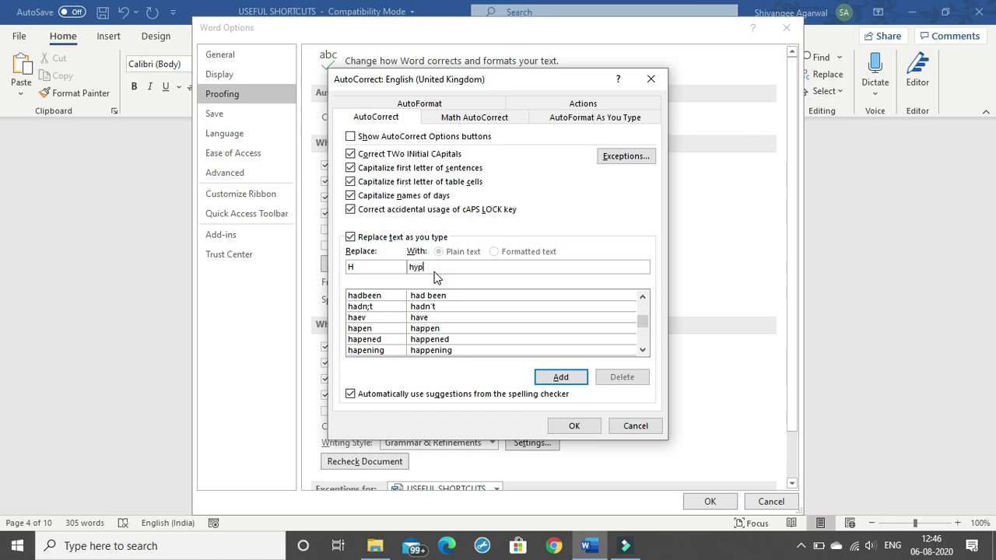
text(othese)
key(BackSpace)
text(is)
Clear the replacement text and the "H" shortcut from the AutoCorrect entry.
key(BackSpace)
key(BackSpace)
key(BackSpace)
key(BackSpace)
key(BackSpace)
key(BackSpace)
key(BackSpace)
key(BackSpace)
key(BackSpace)
key(BackSpace)
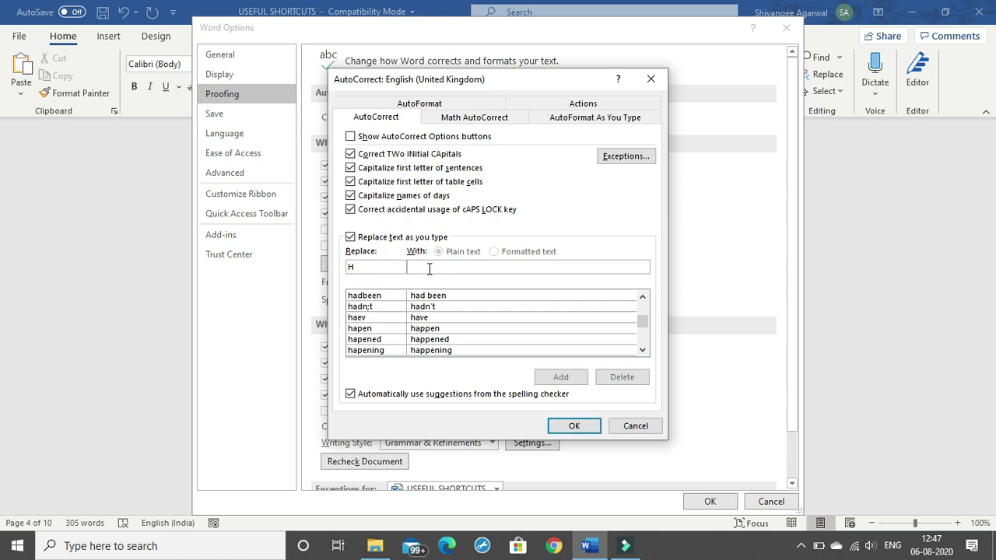
click(375, 265)
key(BackSpace)
Turn "Show AutoCorrect Options buttons" back on and apply the AutoCorrect and Word options.
click(364, 142)
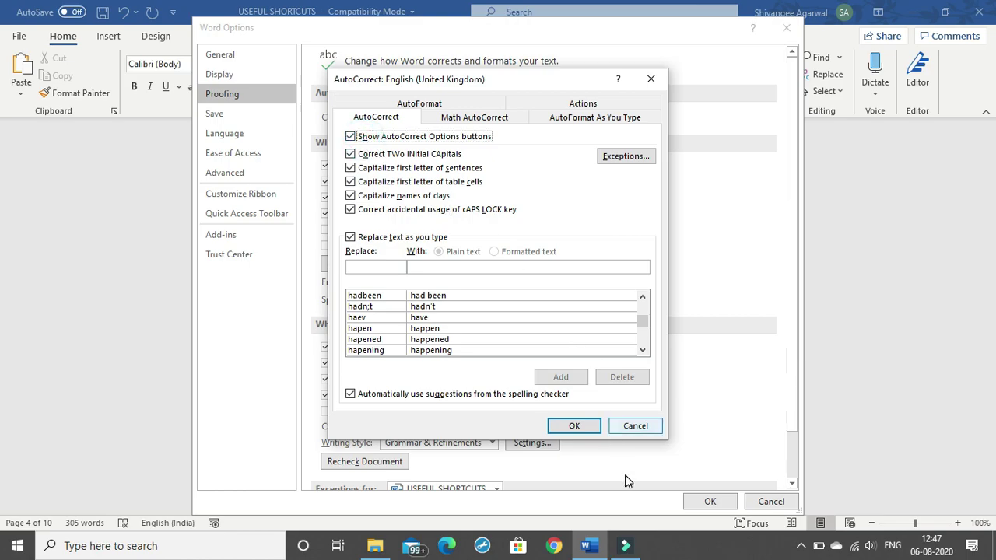
click(585, 431)
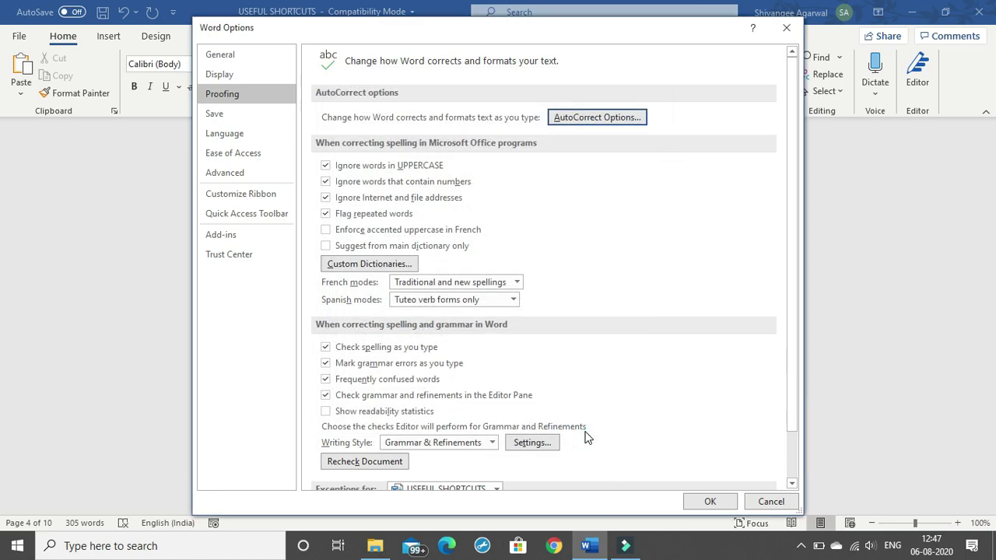
drag(792, 337, 797, 443)
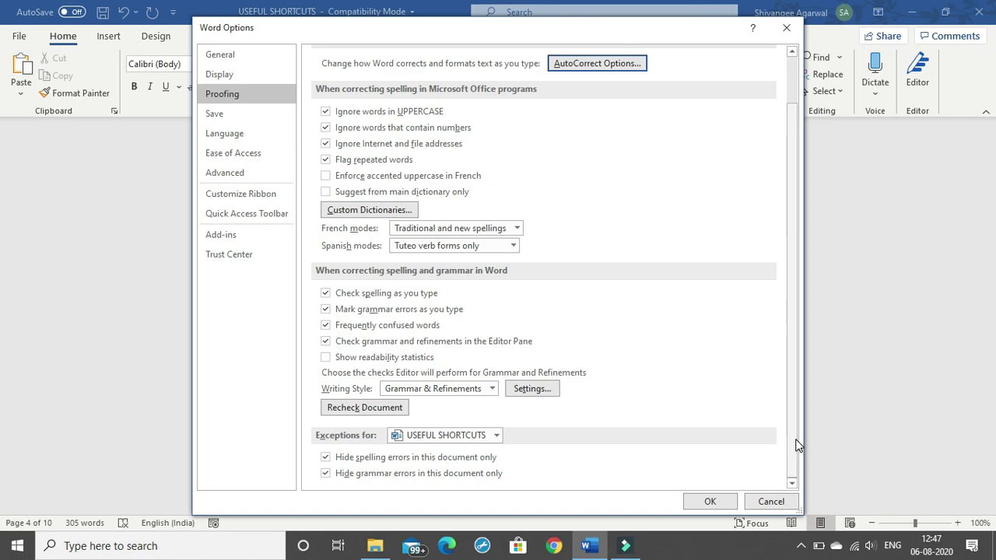
click(709, 502)
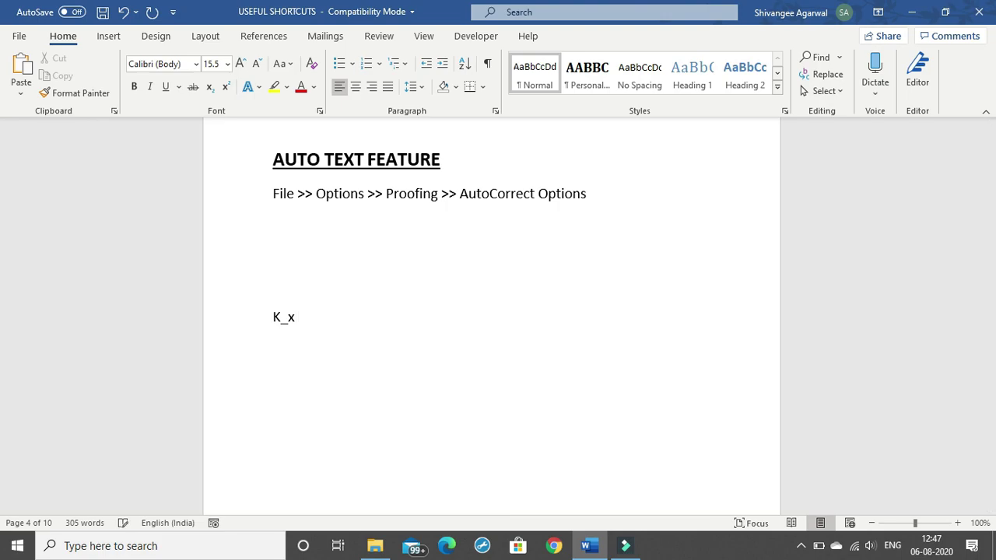
Enter "happy" after "K_x" and delete it again.
text(happy)
key(BackSpace)
key(BackSpace)
key(BackSpace)
key(BackSpace)
key(BackSpace)
key(BackSpace)
Enter the test words "markiv K_y" after "K_x" on the same line.
text(markiv)
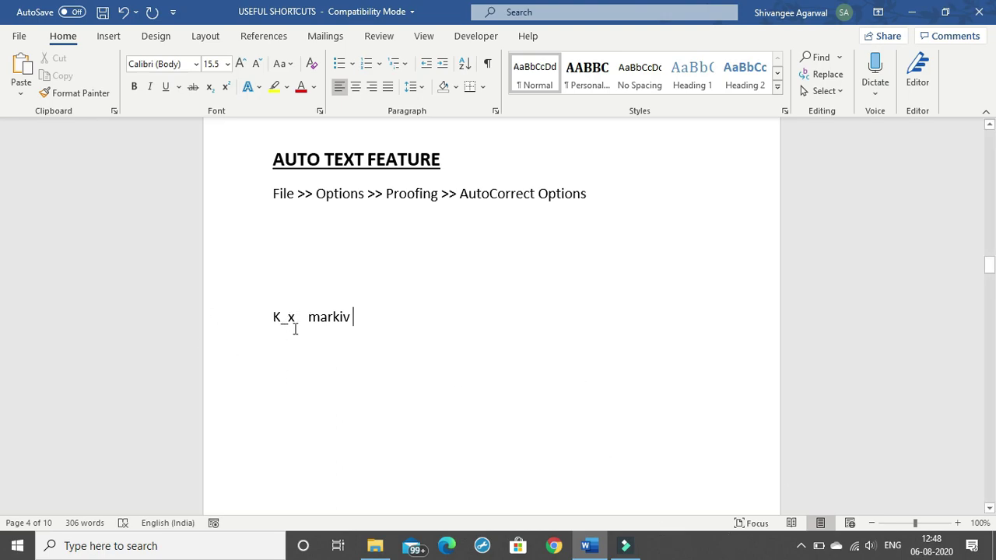
text(K)
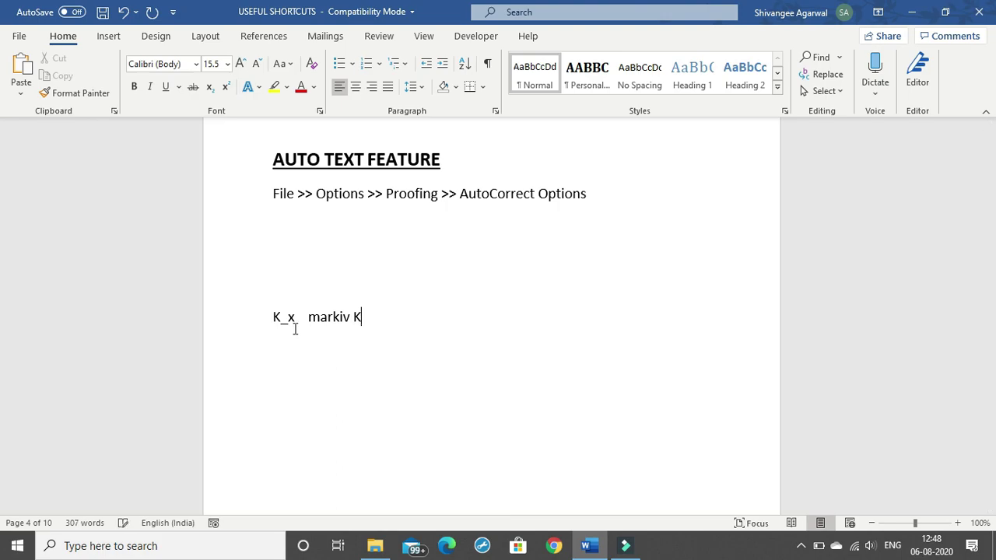
text(_y)
In the Proofing options, turn off hiding of spelling and grammar errors for this document and apply the change.
click(20, 39)
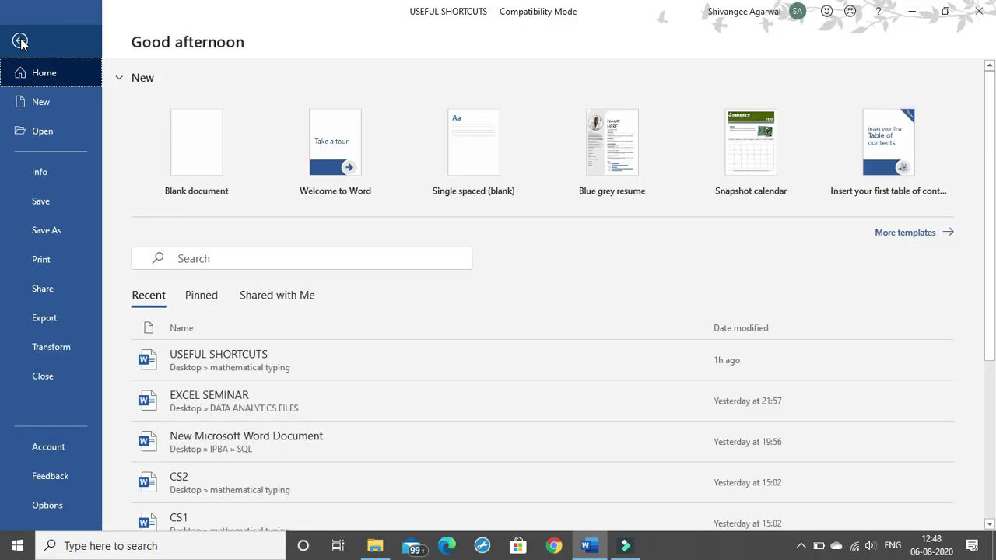
click(40, 506)
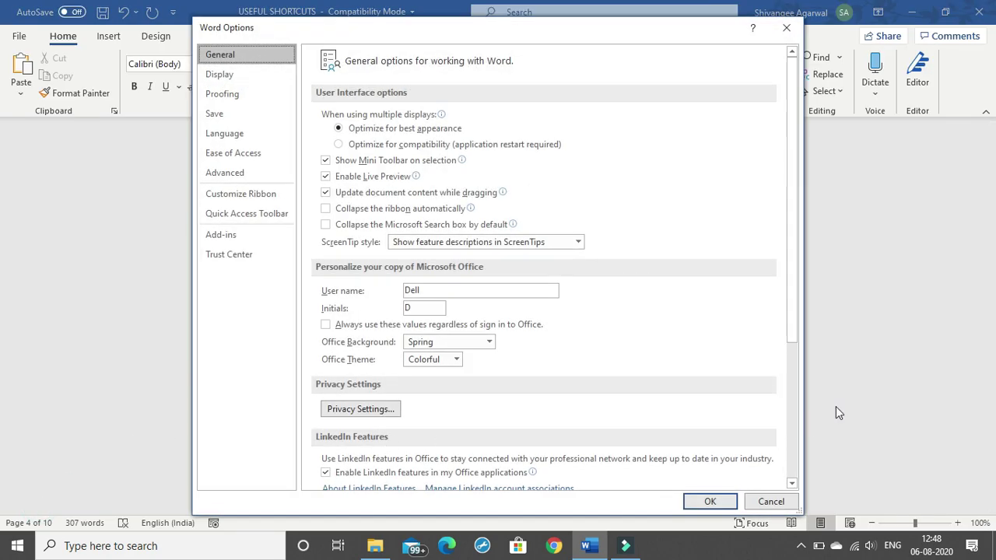
drag(791, 329, 799, 449)
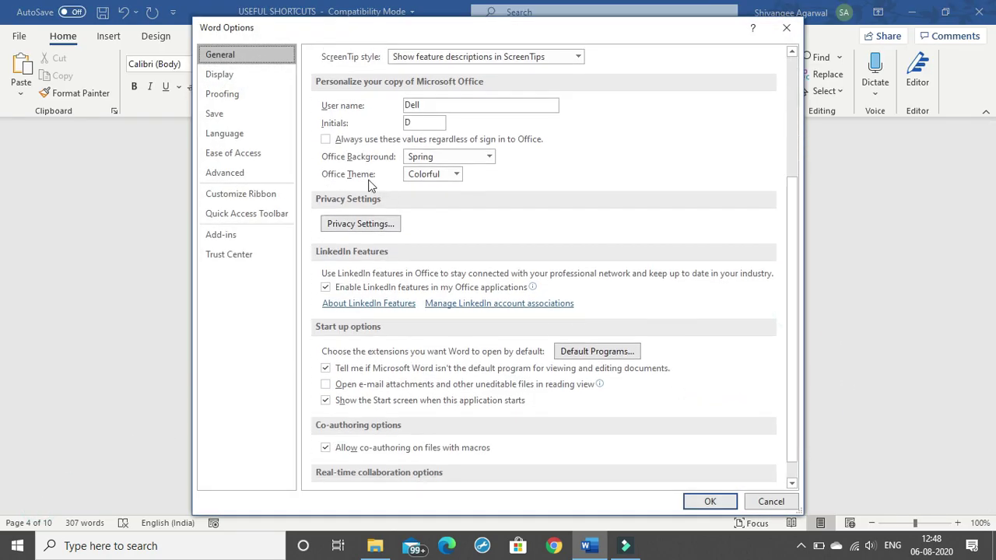
click(222, 93)
drag(789, 198, 789, 242)
click(325, 457)
click(325, 473)
click(709, 501)
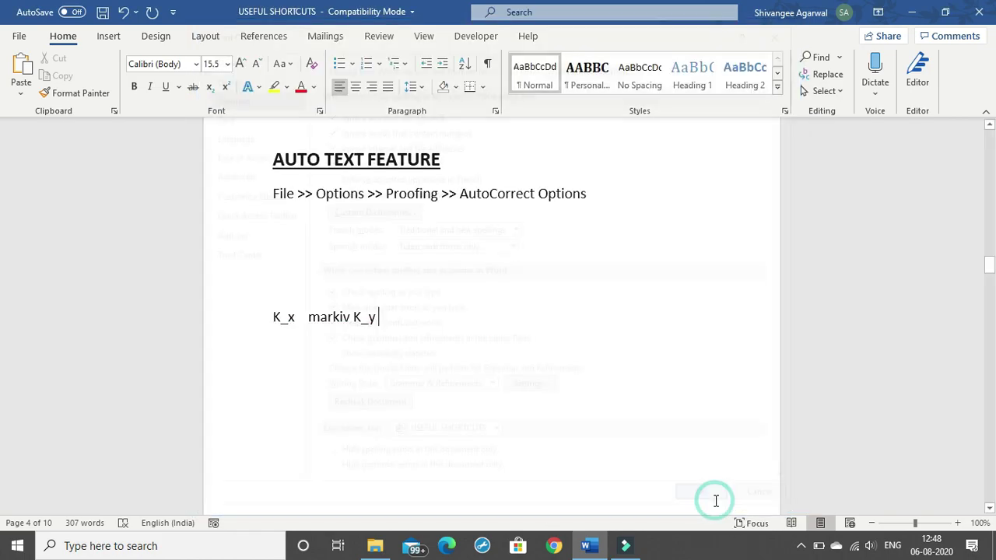
Ignore all spelling flags for "K_x" and enter another "K_x" at the end of the line.
click(282, 317)
click(281, 319)
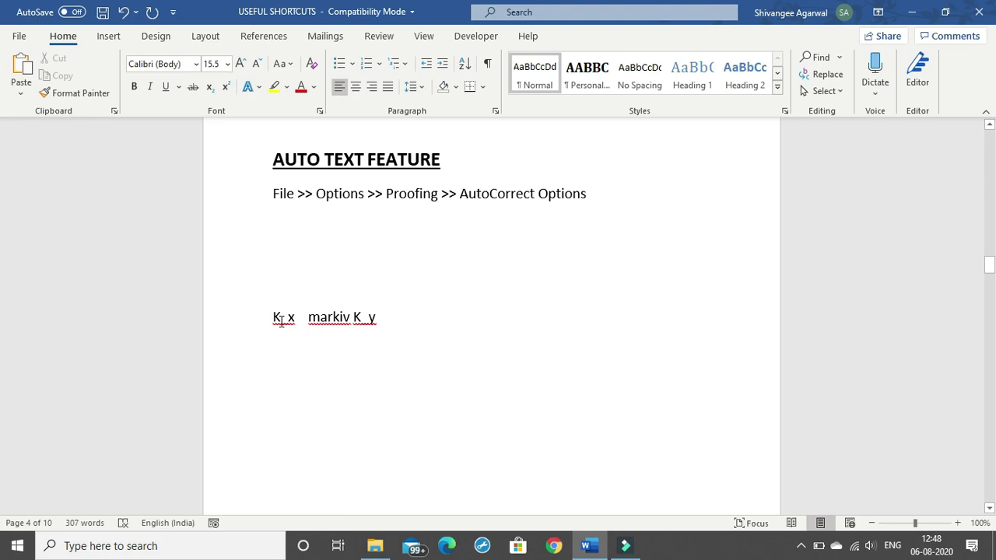
right_click(280, 319)
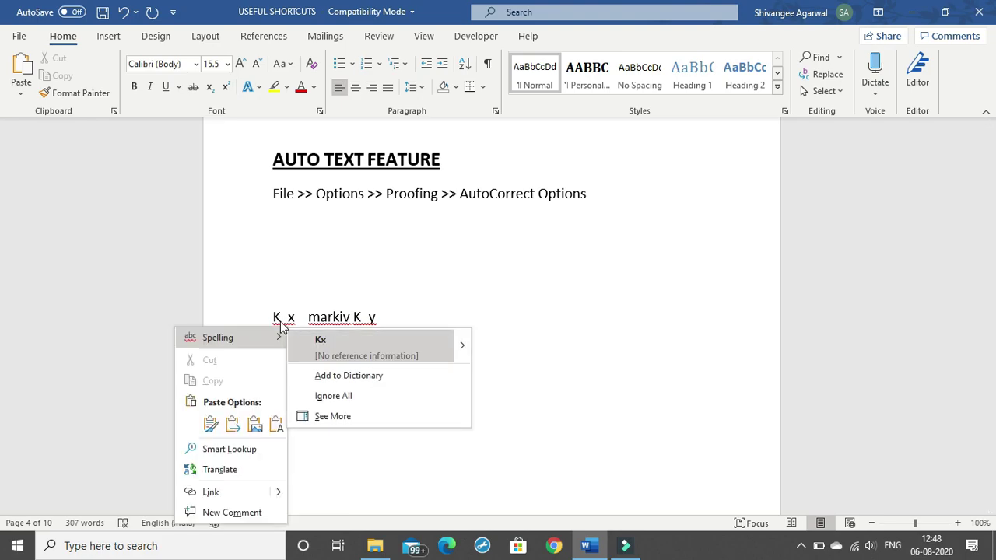
click(324, 396)
click(438, 328)
text(K_x)
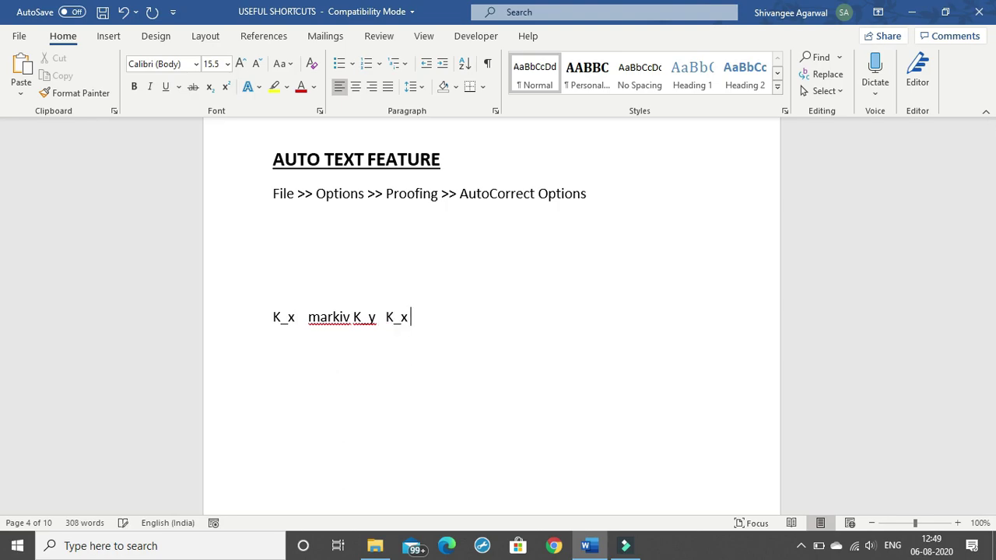
Add "K_y" to the spelling dictionary.
click(362, 317)
right_click(361, 317)
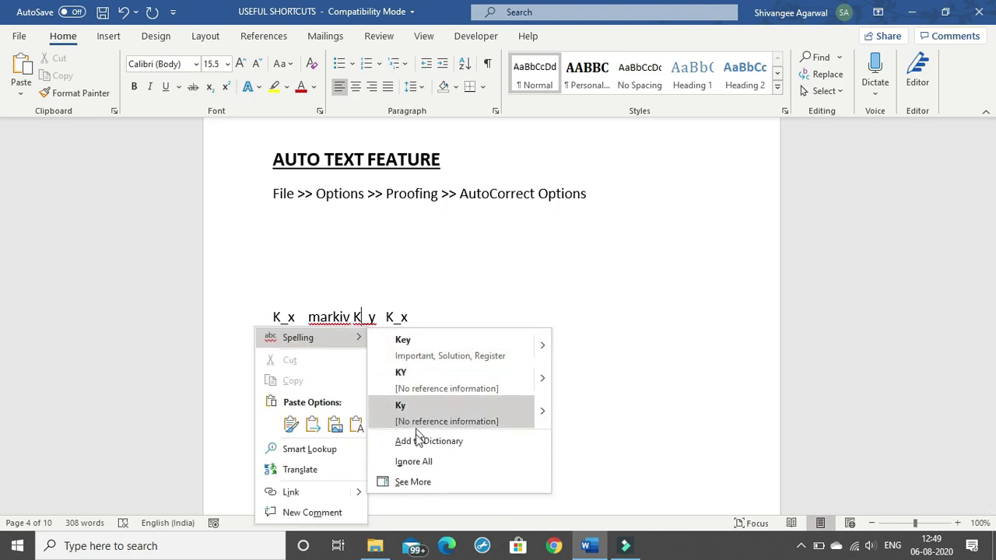
click(418, 442)
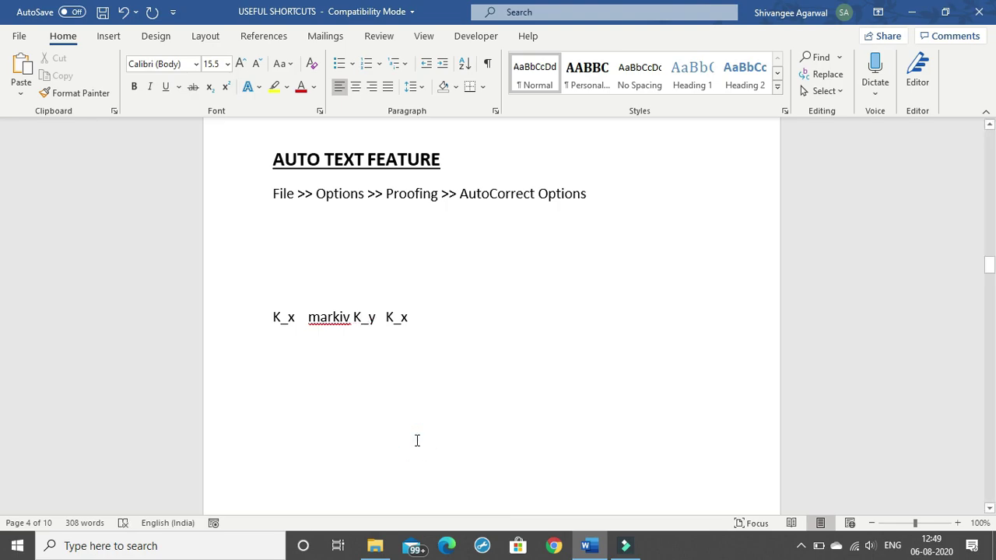
click(491, 305)
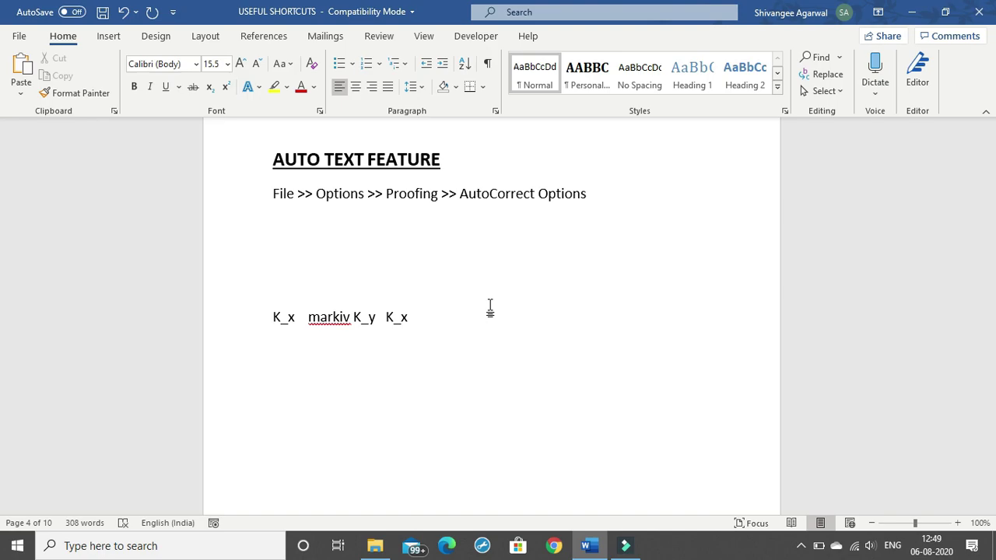
Format the "File >> Options >> Proofing >> AutoCorrect Options" line as a bulleted list item.
drag(388, 318, 413, 318)
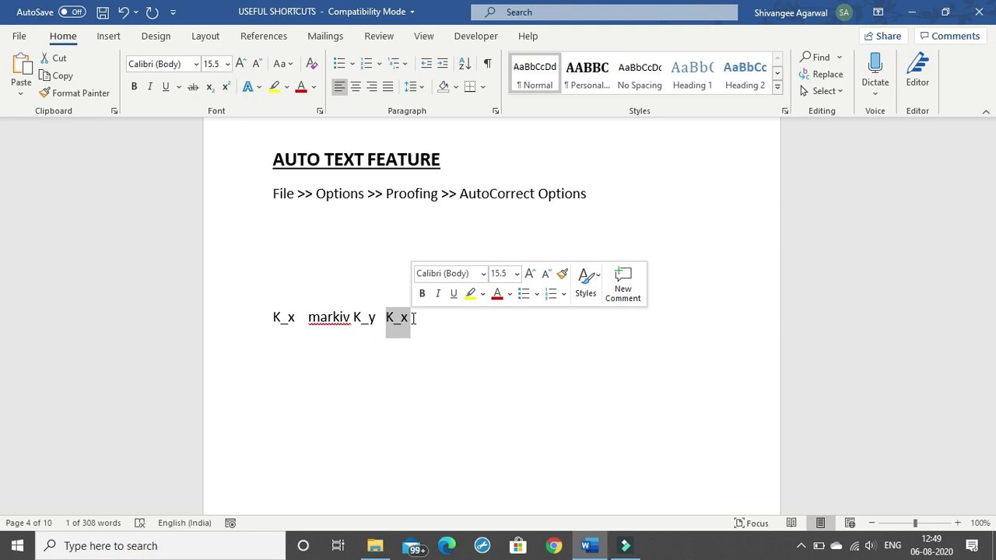
click(371, 292)
click(277, 194)
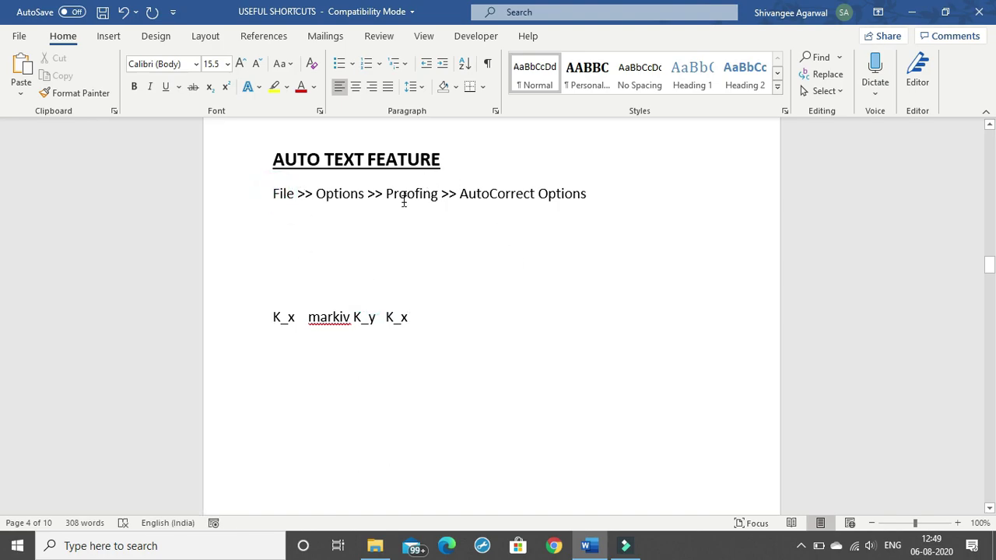
click(342, 64)
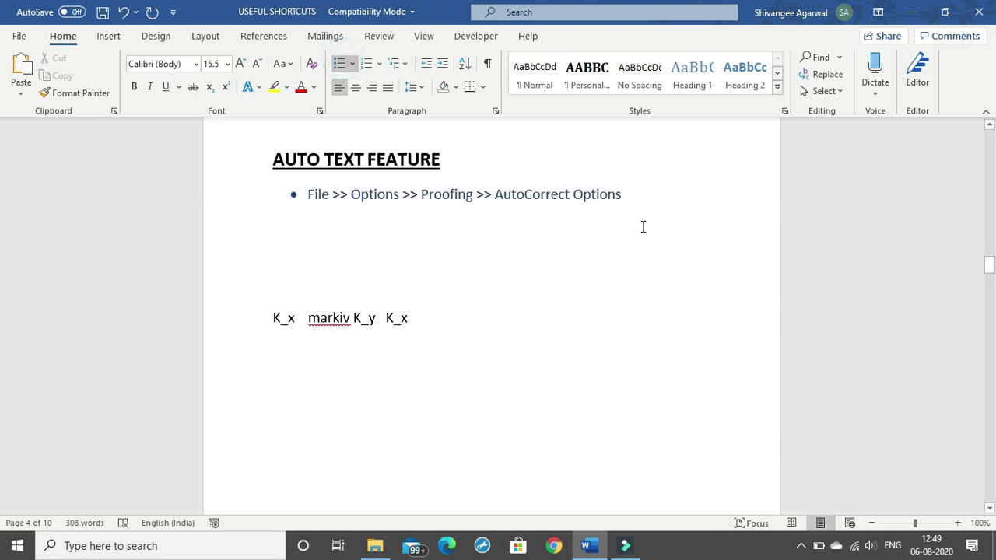
Add blank lines below the bulleted path line and toggle a bullet on and off for the new line.
click(631, 201)
key(Return)
key(Return)
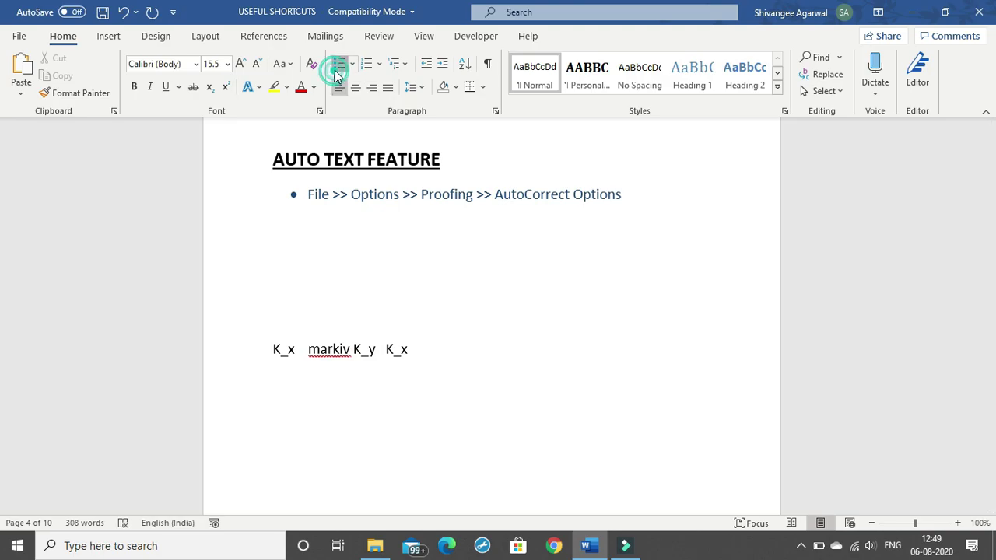
click(336, 70)
click(337, 70)
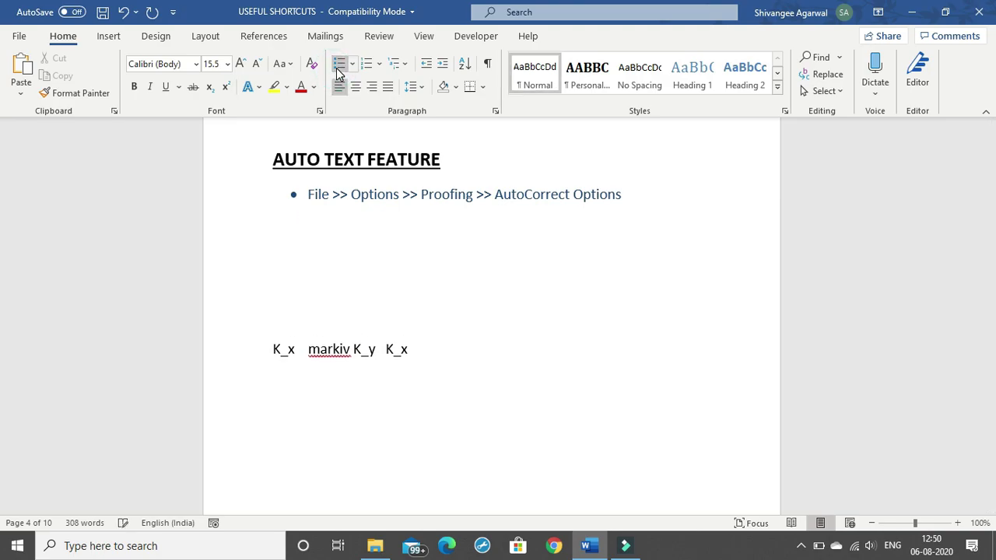
key(Return)
click(336, 70)
click(336, 71)
click(336, 72)
click(337, 71)
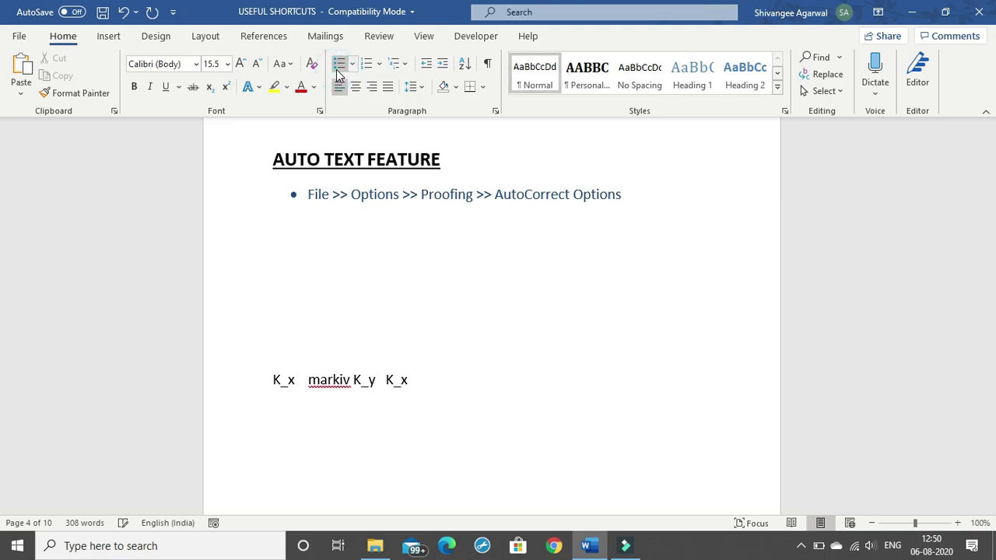
click(337, 72)
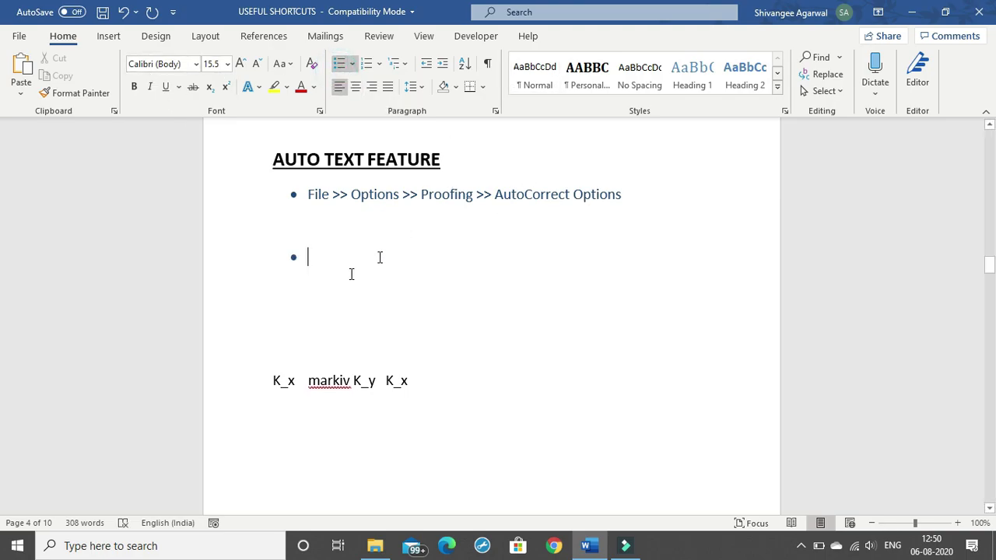
Delete the empty bullet and blank lines above the "K_x markiv" line and convert the path line to a numbered list item.
key(BackSpace)
key(BackSpace)
key(BackSpace)
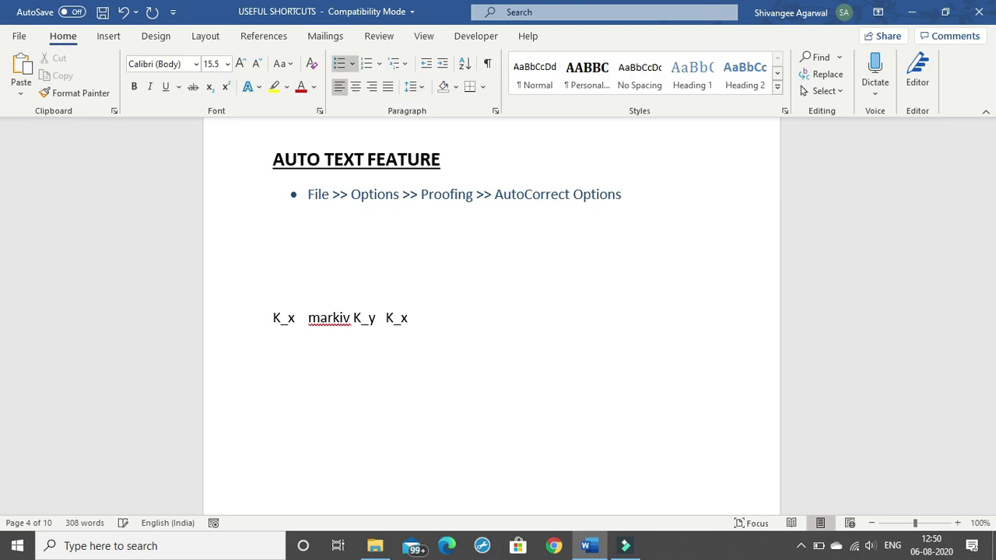
key(Down)
key(BackSpace)
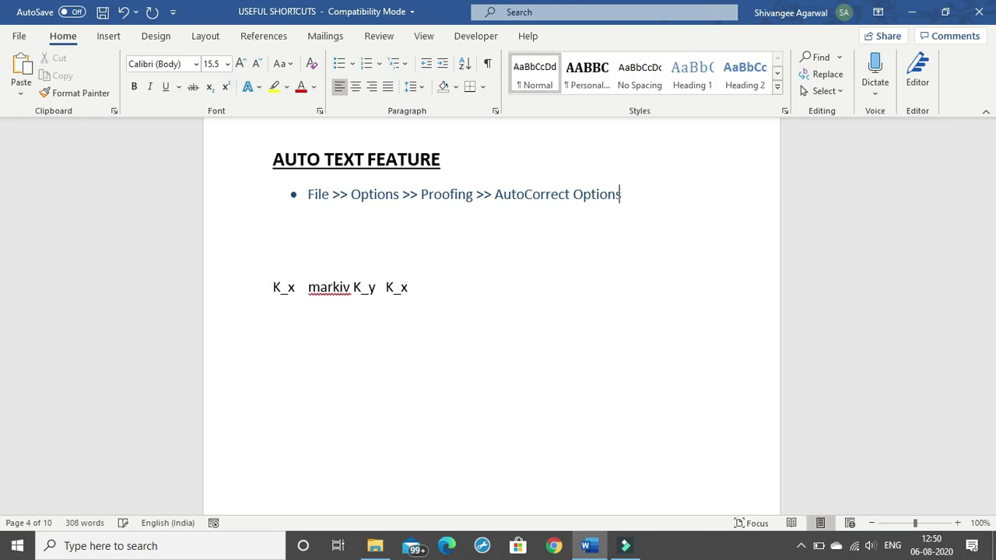
key(Down)
key(BackSpace)
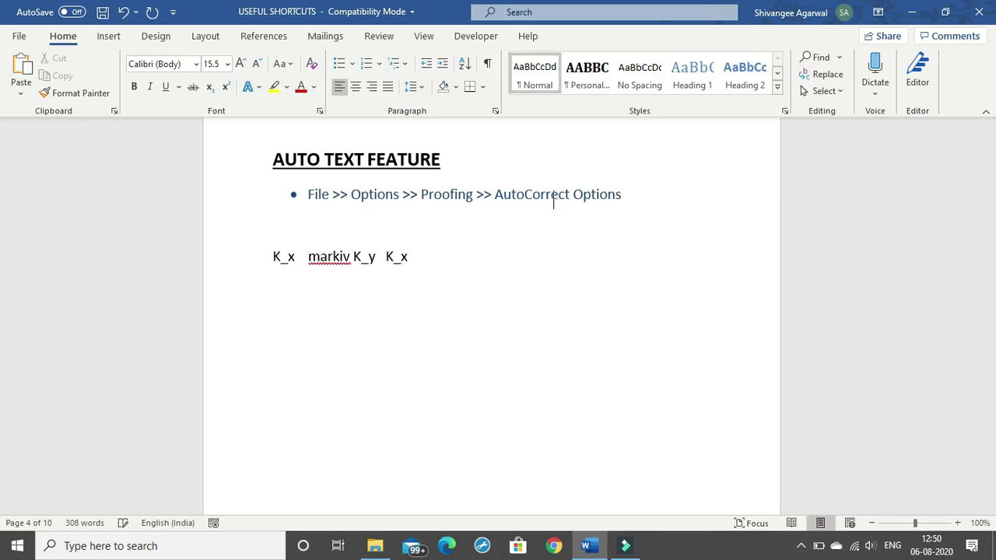
key(Down)
key(BackSpace)
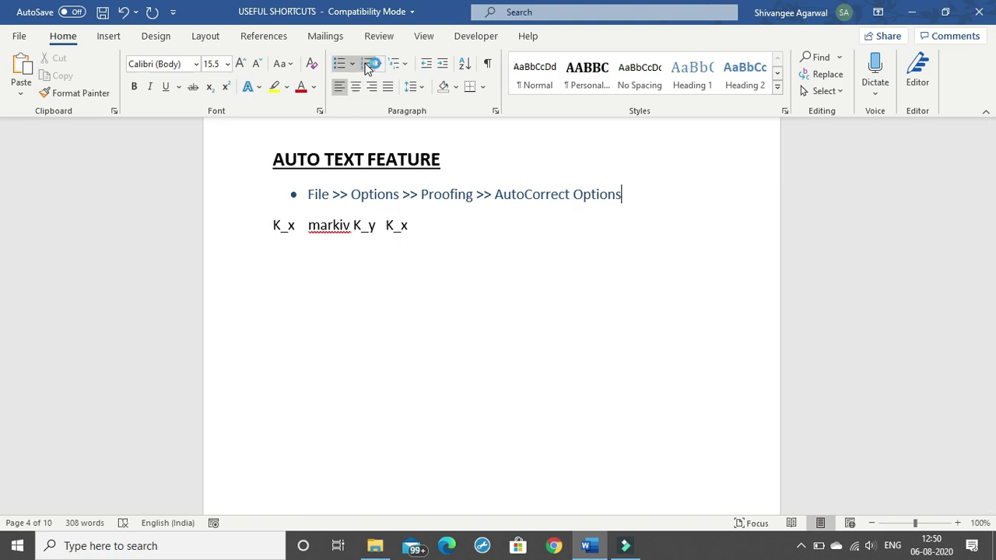
click(367, 66)
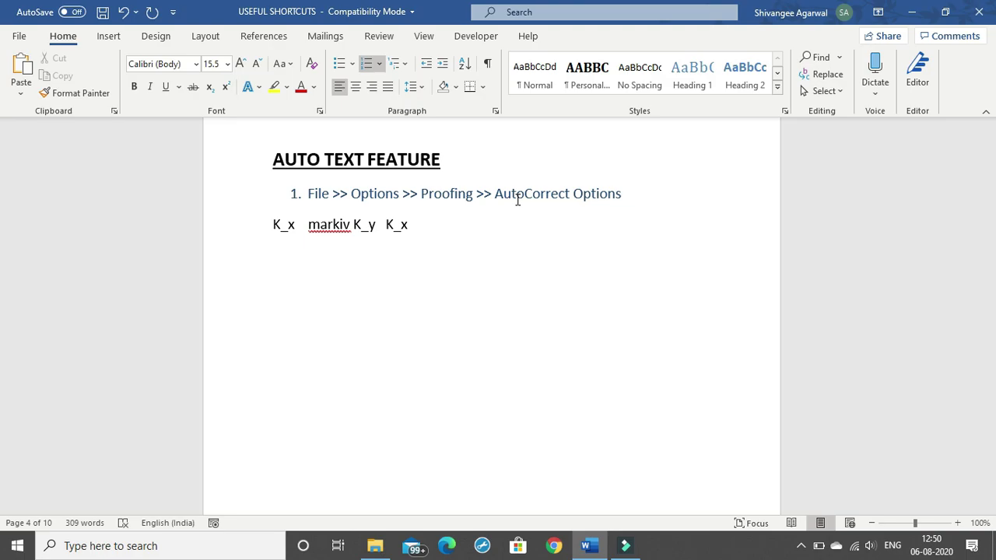
Append "* ()" after the last "K_x" on the test line.
click(412, 225)
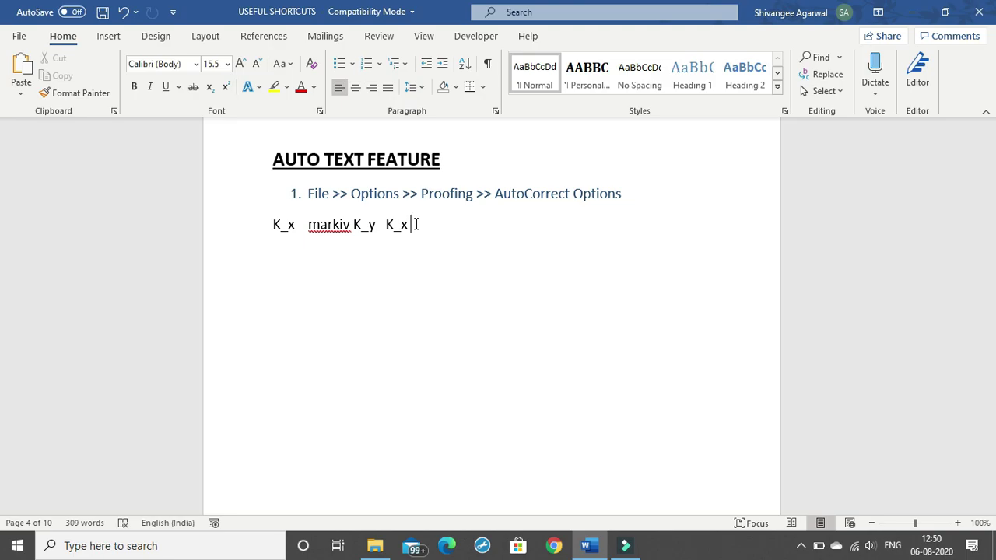
key(ctrl+z)
text(())
Enter "Mu theta gamma sigma" on a new line below the test words and start another empty line.
key(Return)
text(Mu)
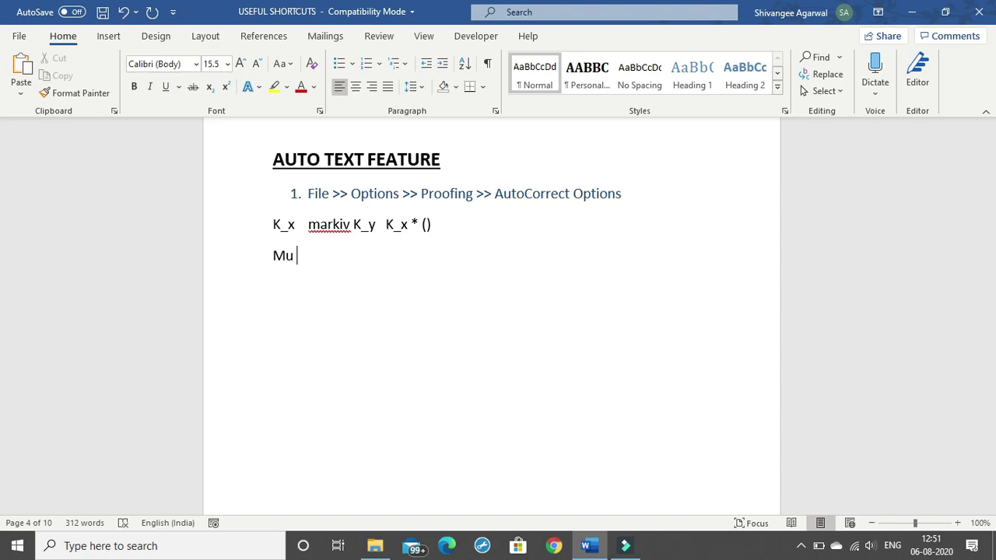
text(theta gam)
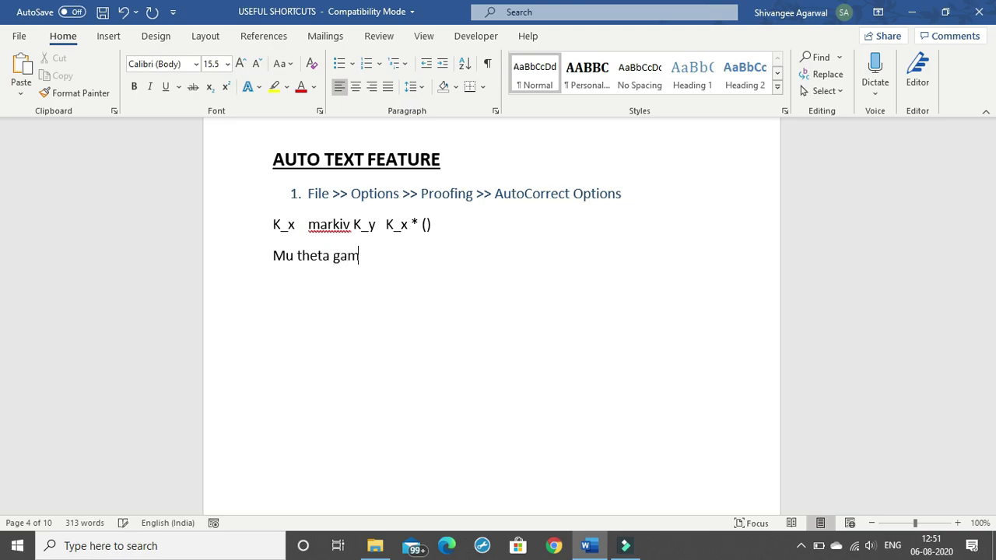
text(ma sigma)
key(Return)
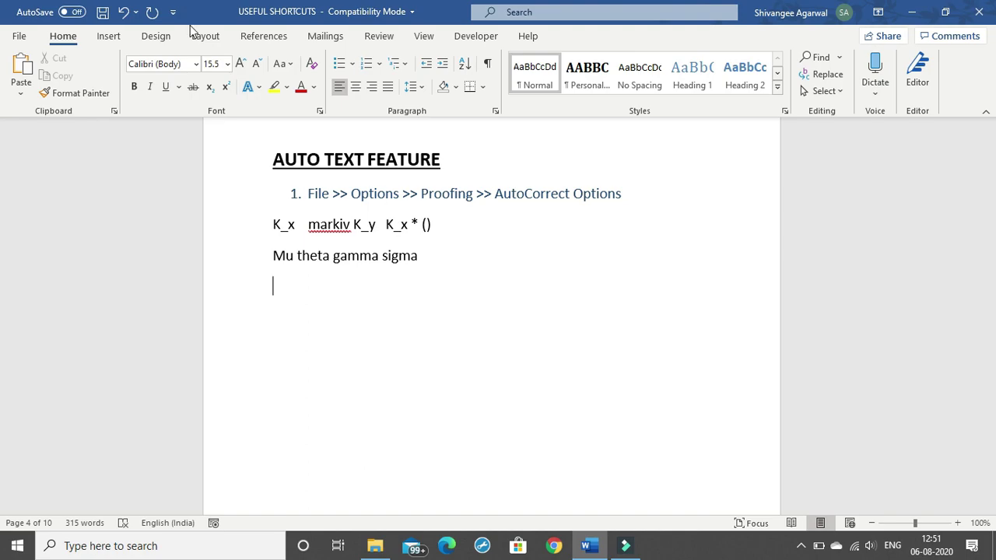
Open the full Symbol dialog, move it over the page and choose the Greek and Coptic subset.
click(102, 39)
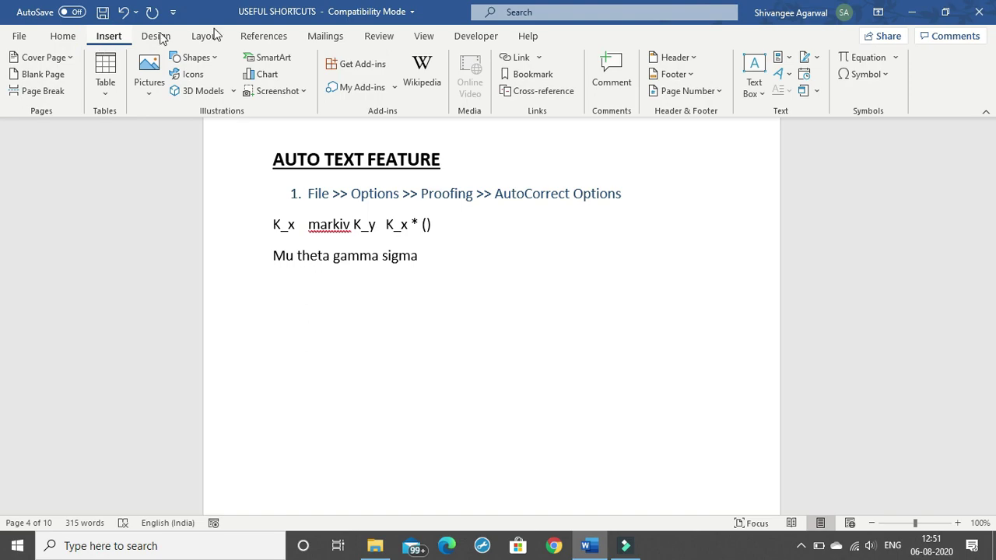
click(879, 76)
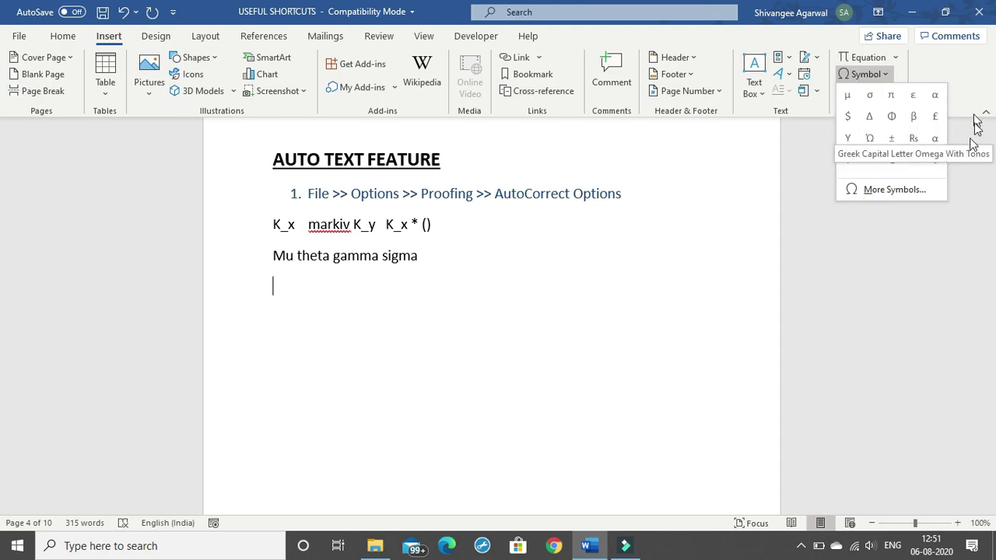
click(903, 194)
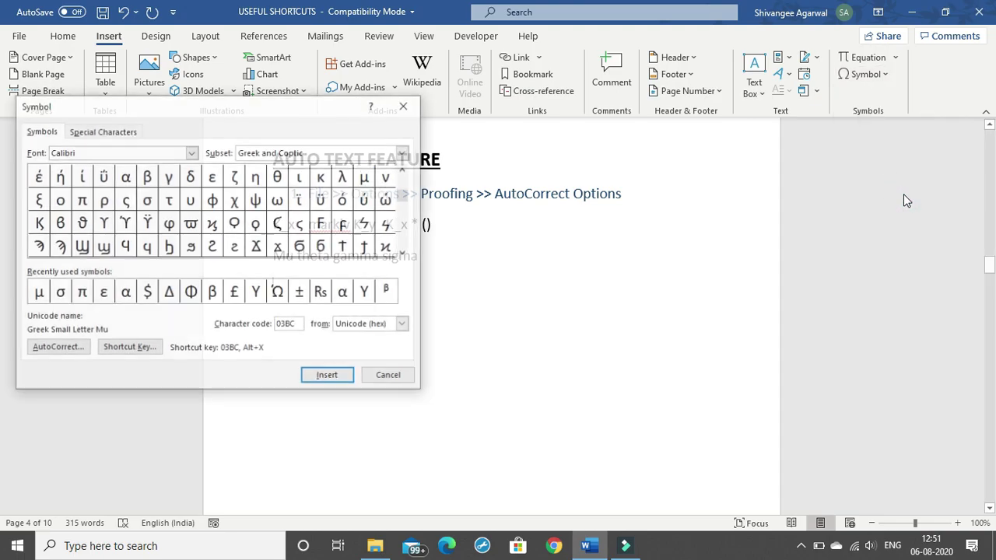
drag(304, 109, 574, 127)
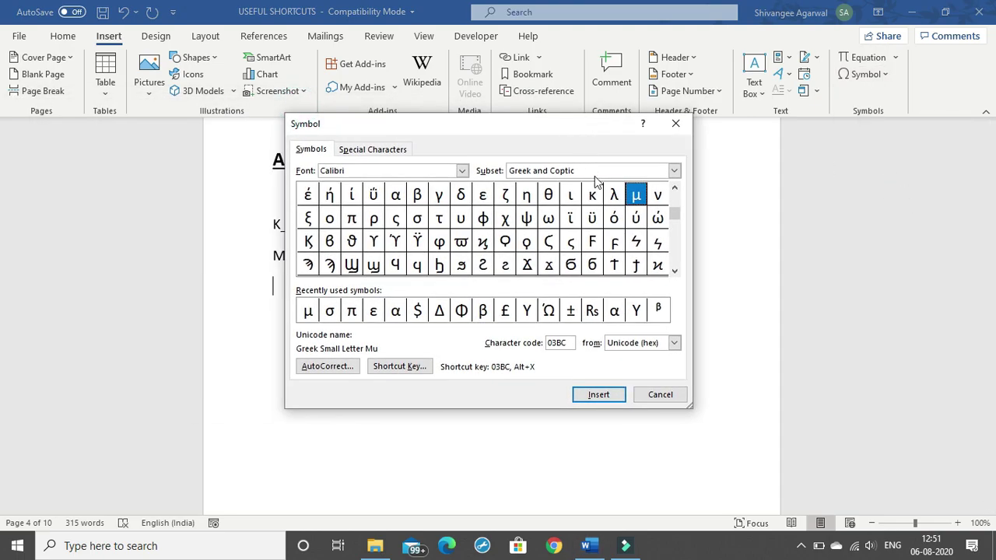
click(673, 170)
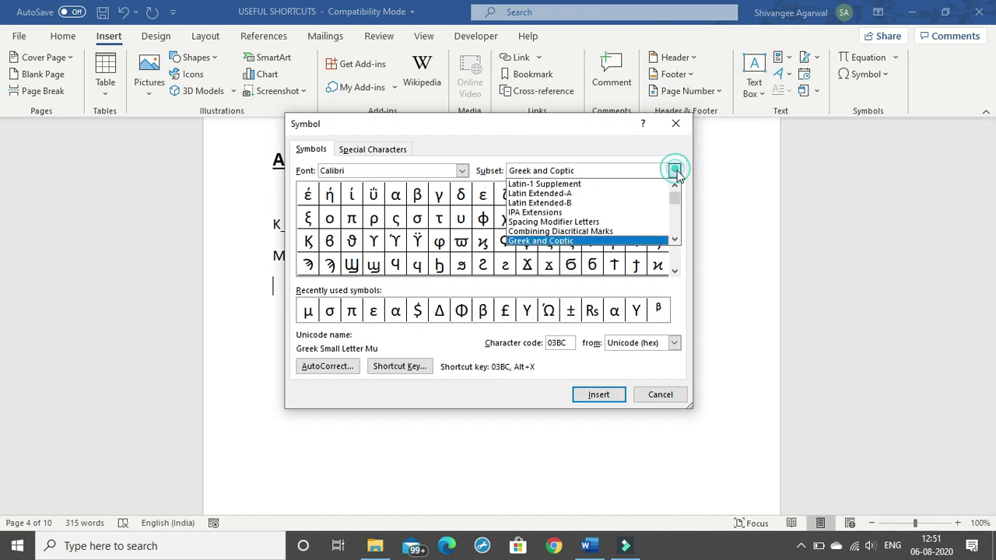
click(560, 242)
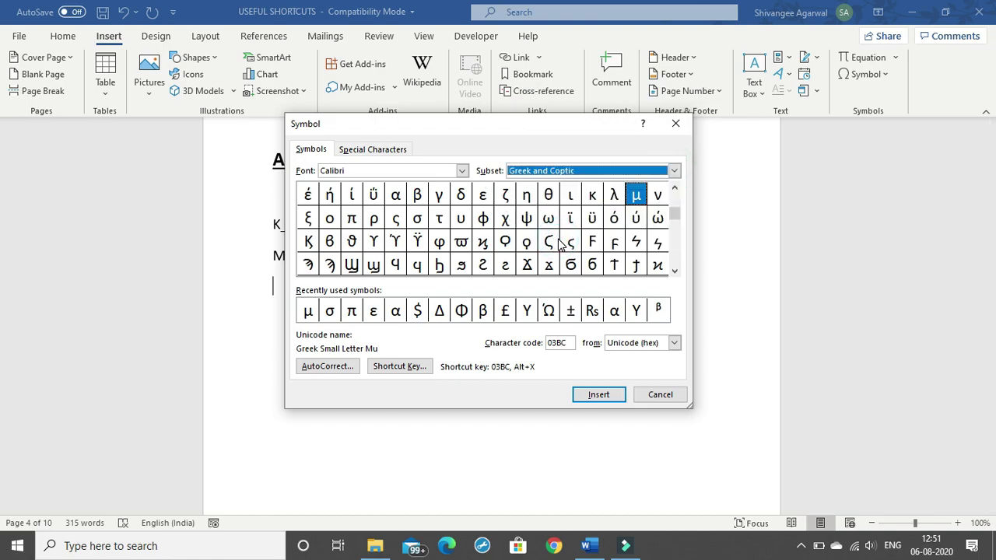
Examine the Unicode names of several characters in the Greek and Coptic set, including omega, mu, nu, theta, rho and pi.
click(548, 219)
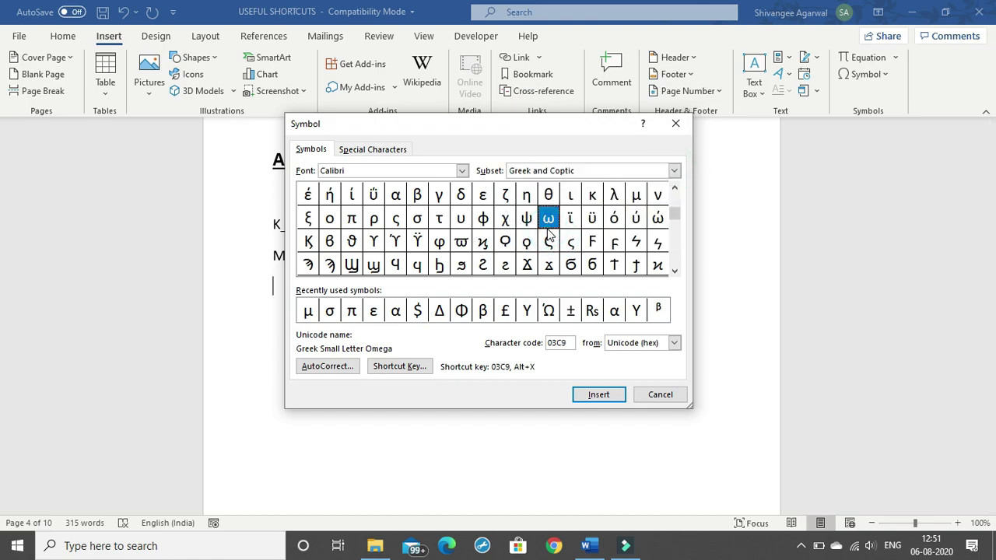
click(635, 195)
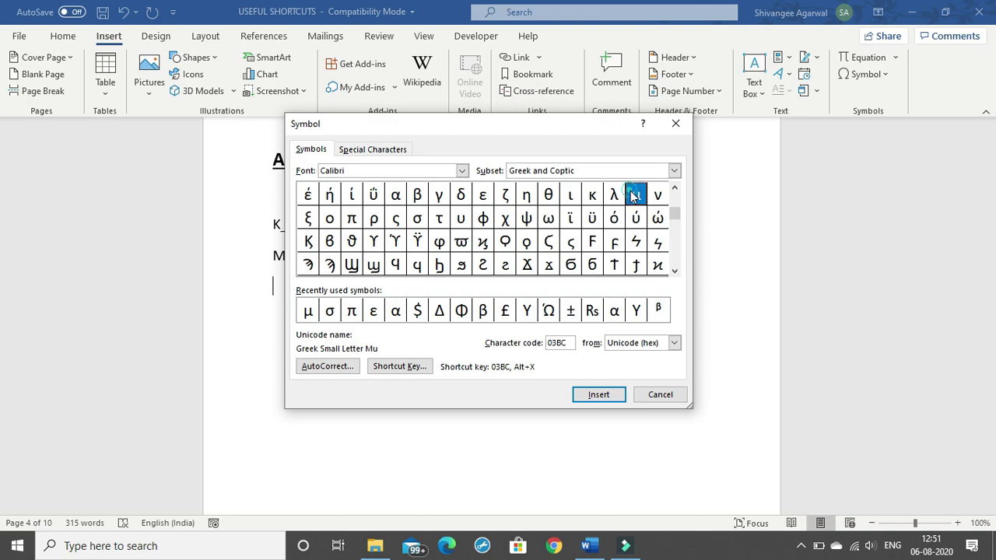
click(658, 196)
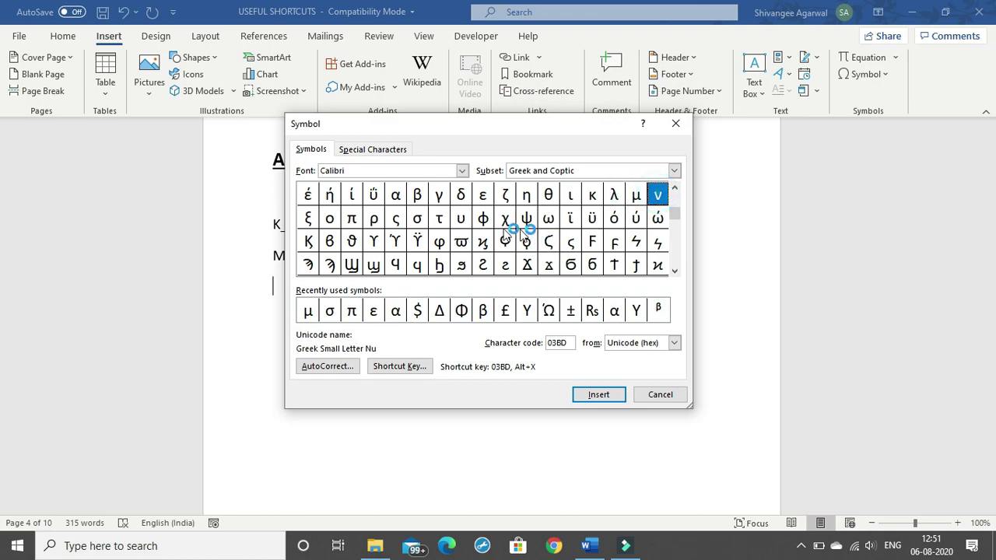
click(549, 195)
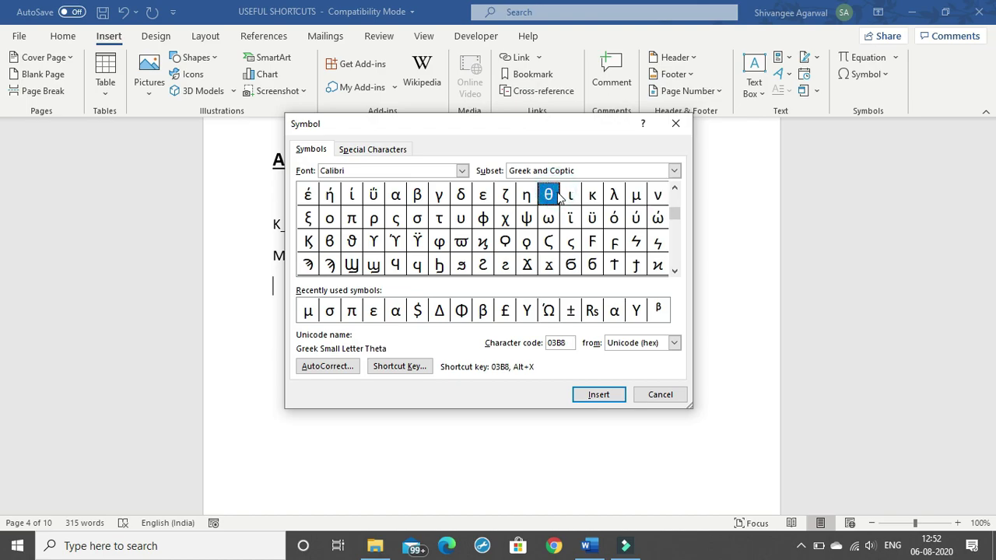
click(374, 220)
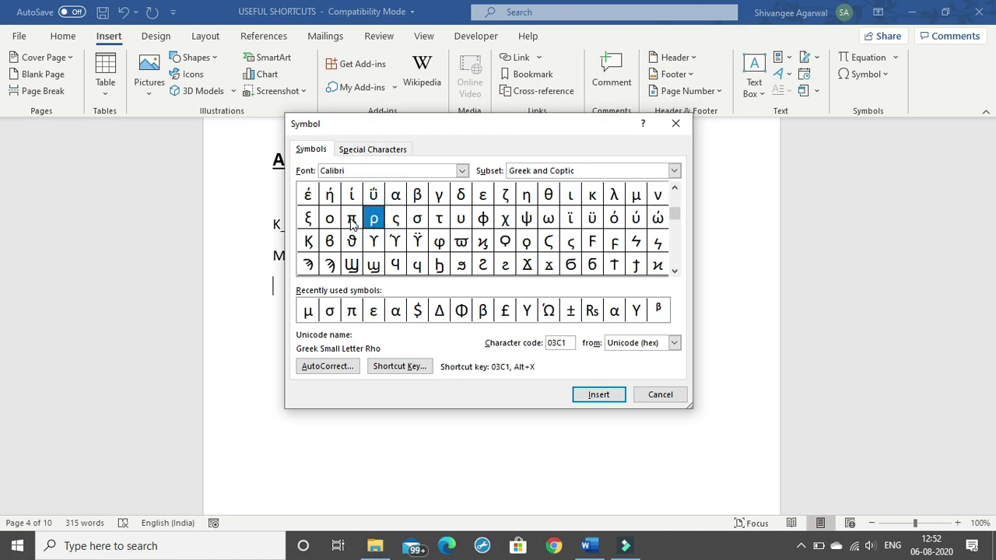
click(348, 220)
click(309, 196)
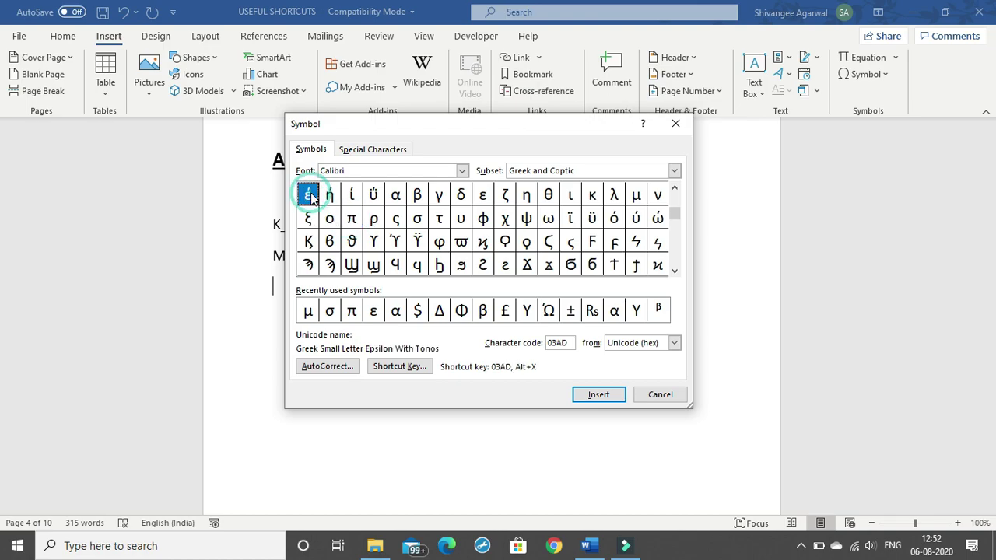
click(572, 243)
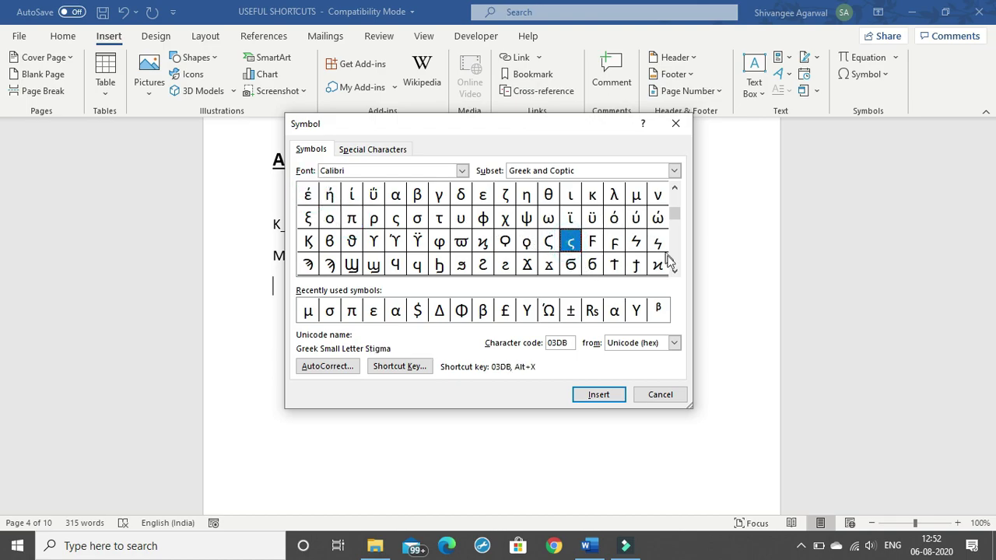
key(Up)
key(Down)
key(Down)
key(Down)
key(Down)
key(Down)
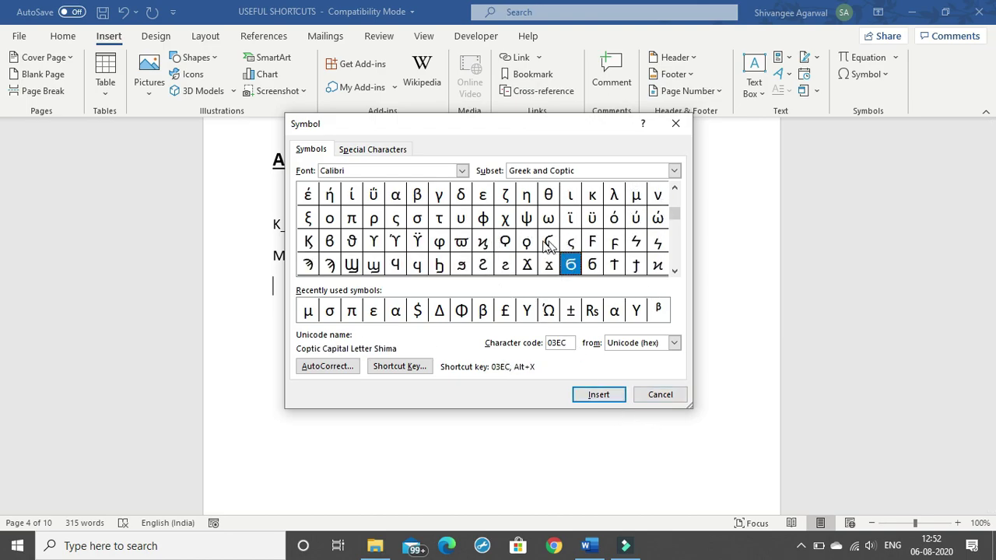
Insert the Greek small letter theta (θ) on the empty line and check the list of recently used symbols.
click(547, 196)
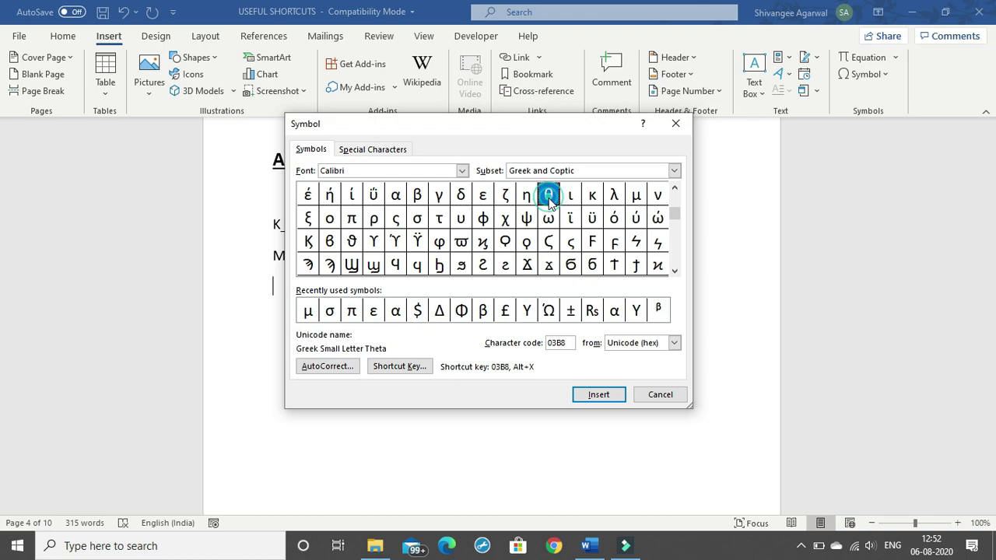
click(591, 396)
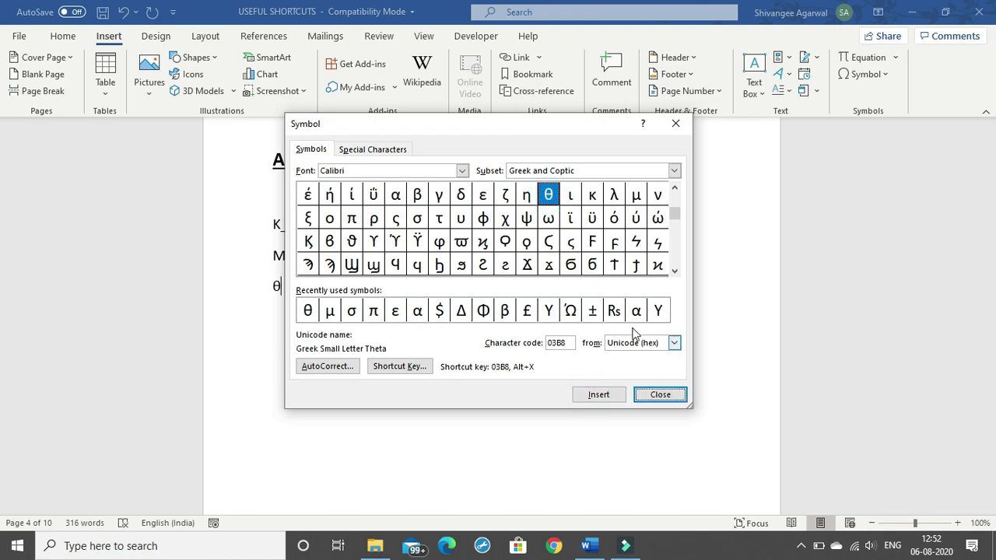
click(660, 395)
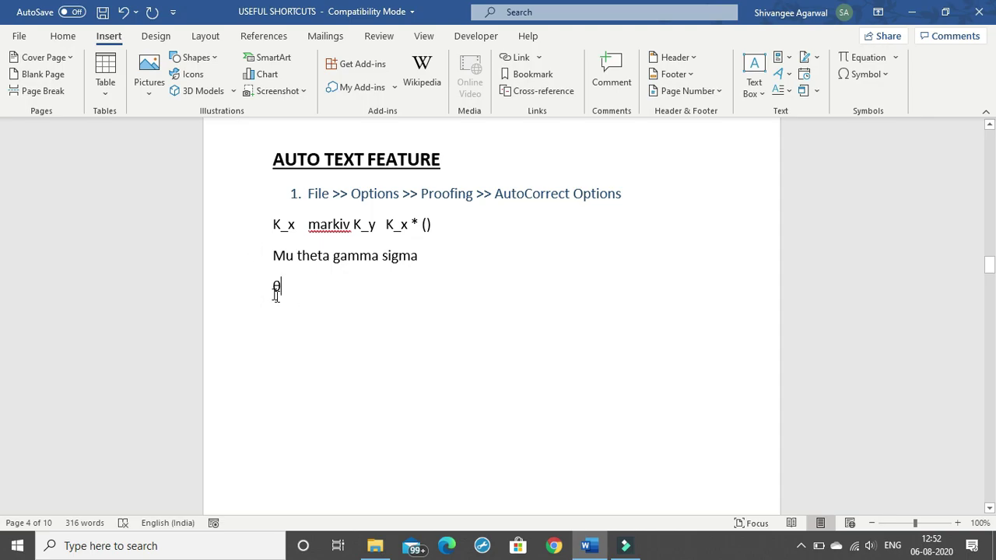
click(862, 74)
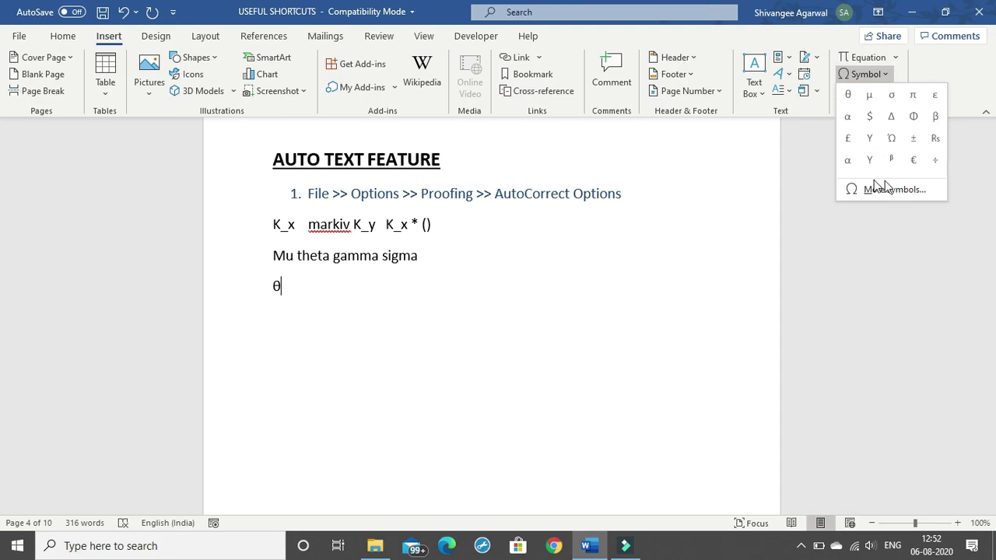
click(329, 284)
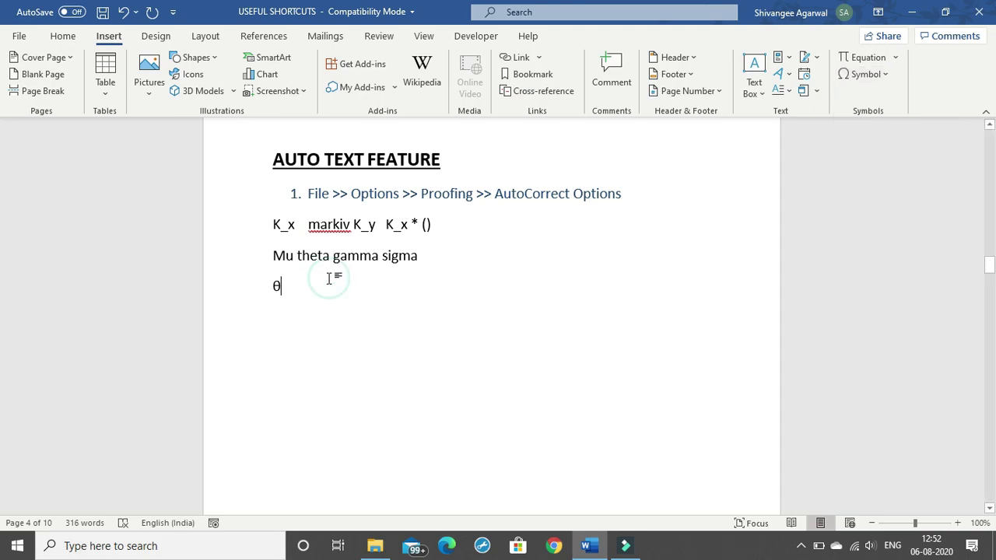
Start a new empty line below the theta symbol.
click(74, 41)
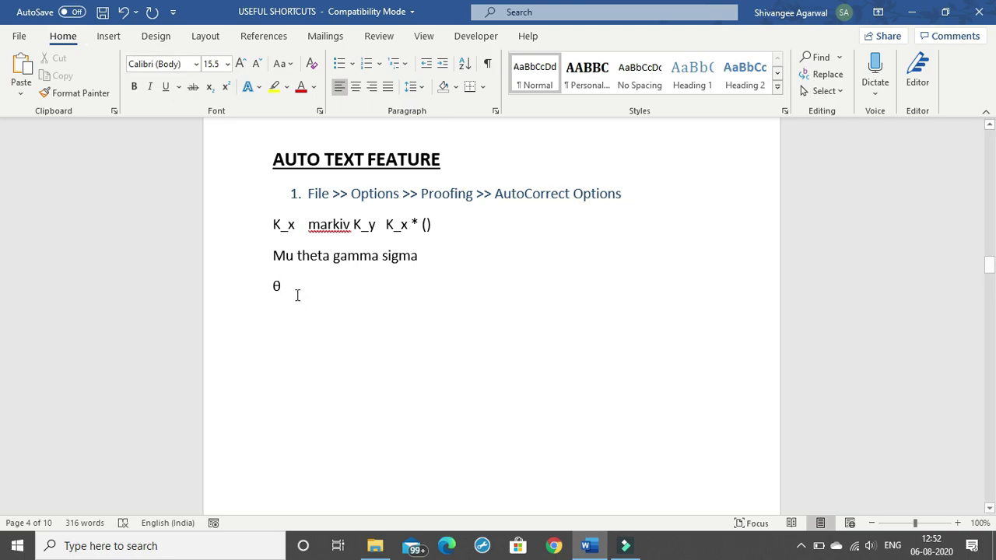
click(293, 257)
click(329, 257)
click(296, 286)
key(Return)
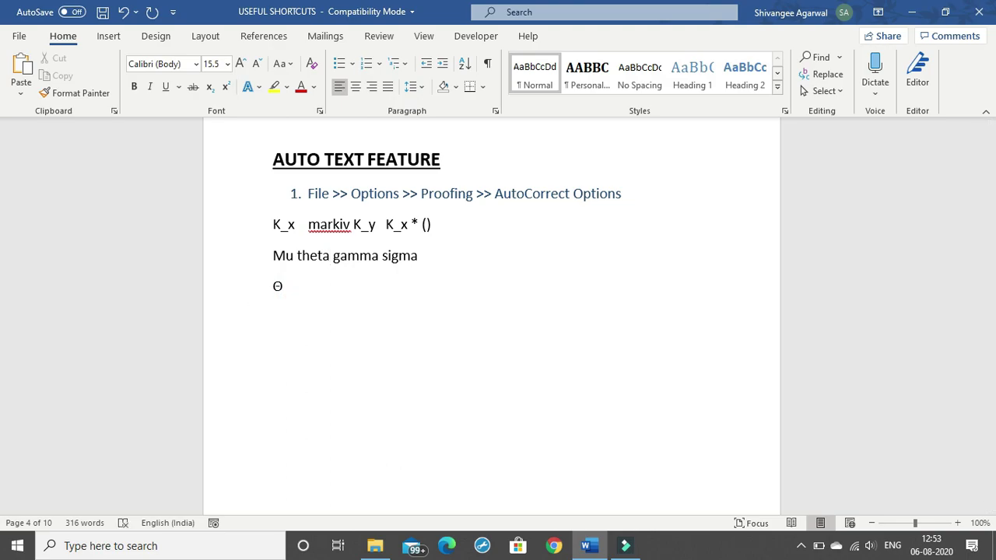
Set the font to Symbol on the new line and enter the Greek letters π μ τ σ ρ separated by spaces.
click(197, 64)
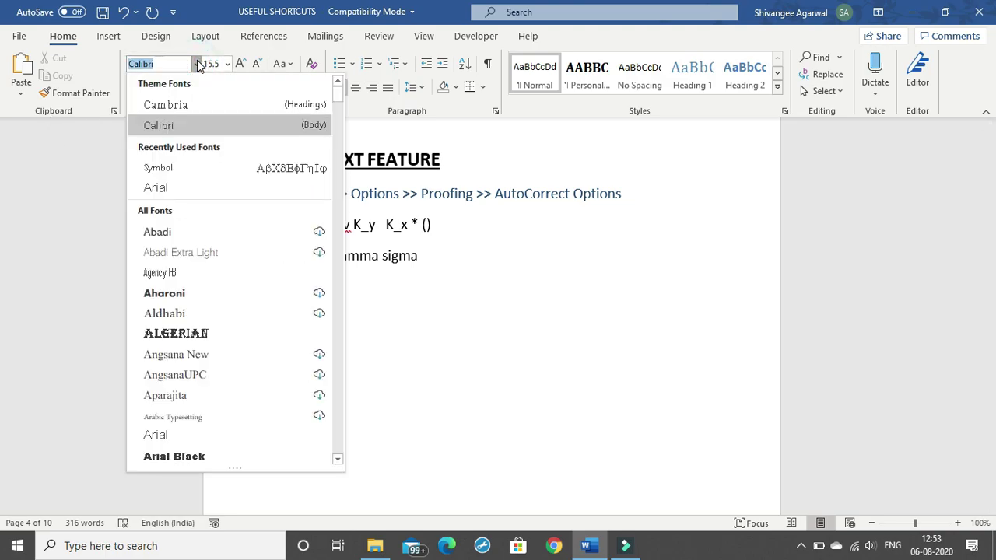
text(Symbol)
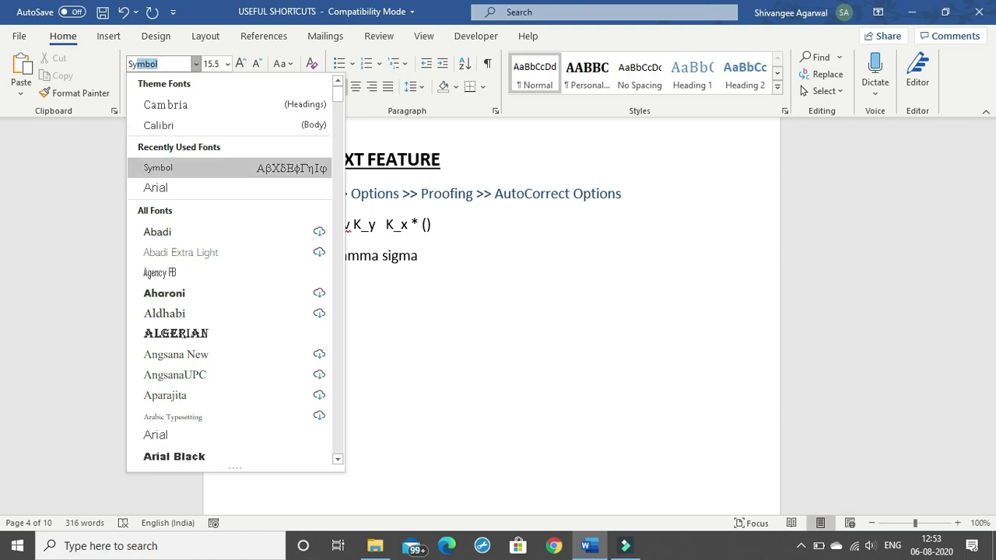
click(217, 171)
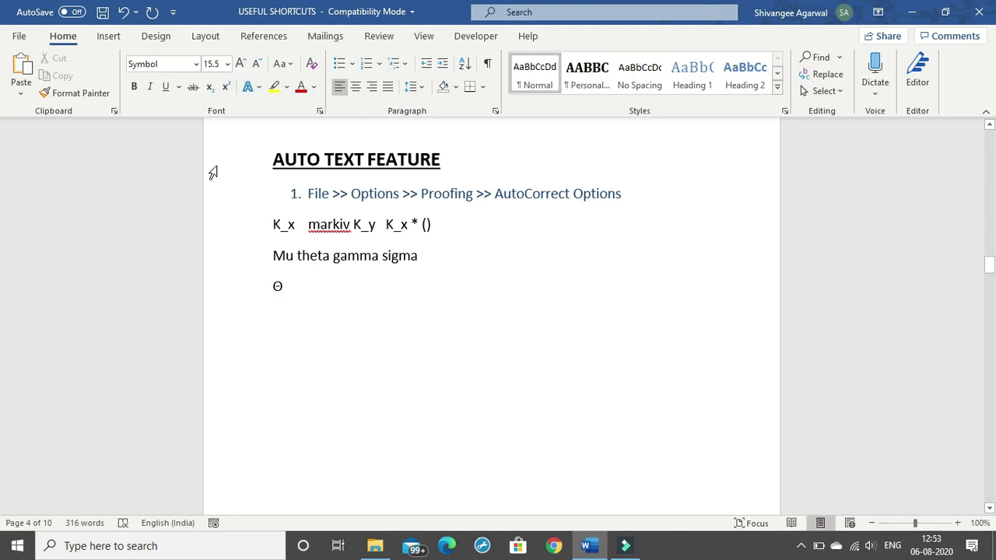
text(p)
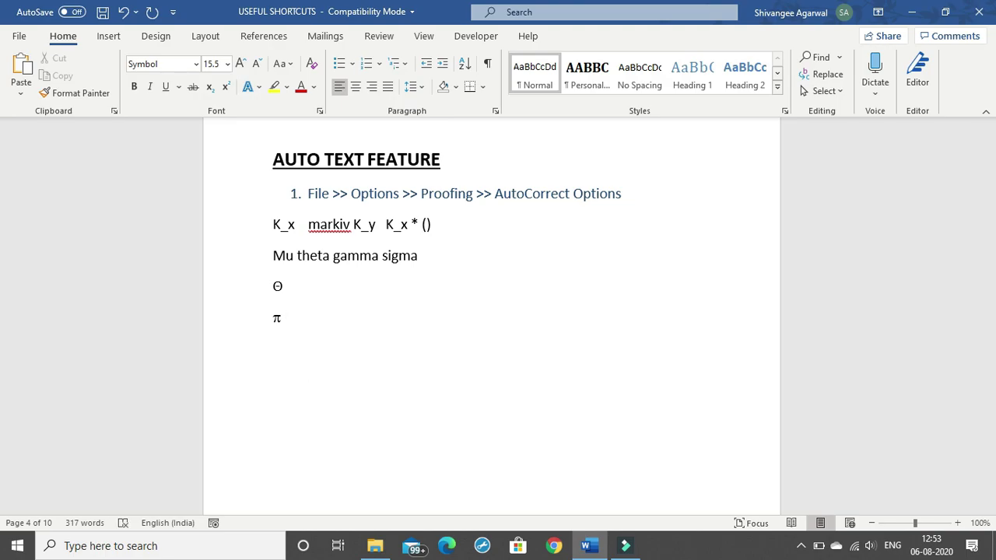
text( m ts r)
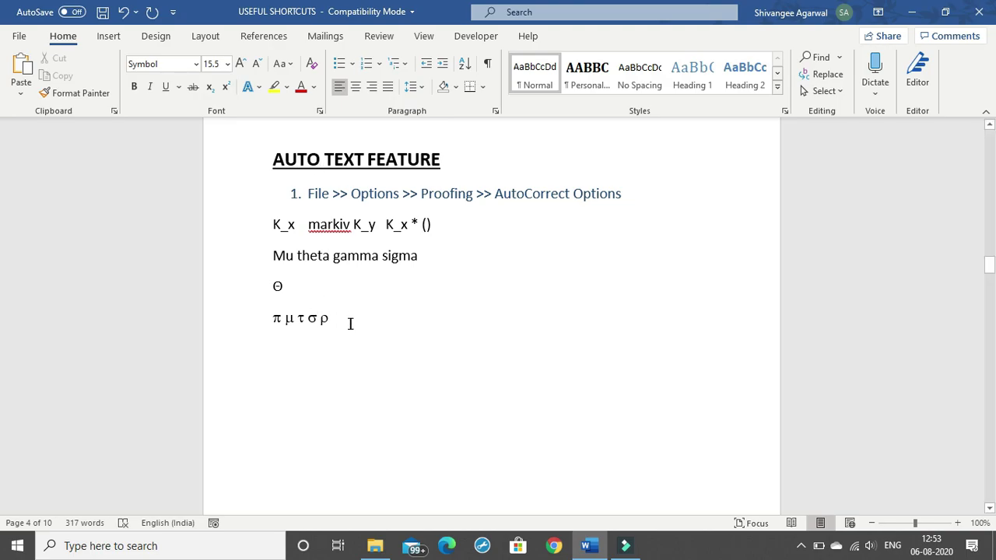
Try deleting the line of Greek letters and undo the deletion.
drag(344, 322, 266, 322)
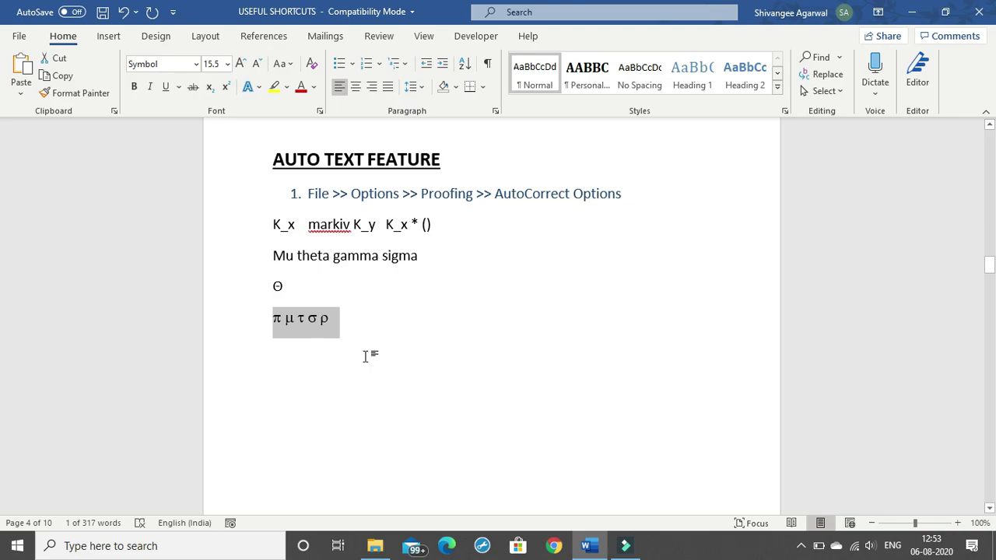
key(Delete)
key(ctrl+z)
click(367, 344)
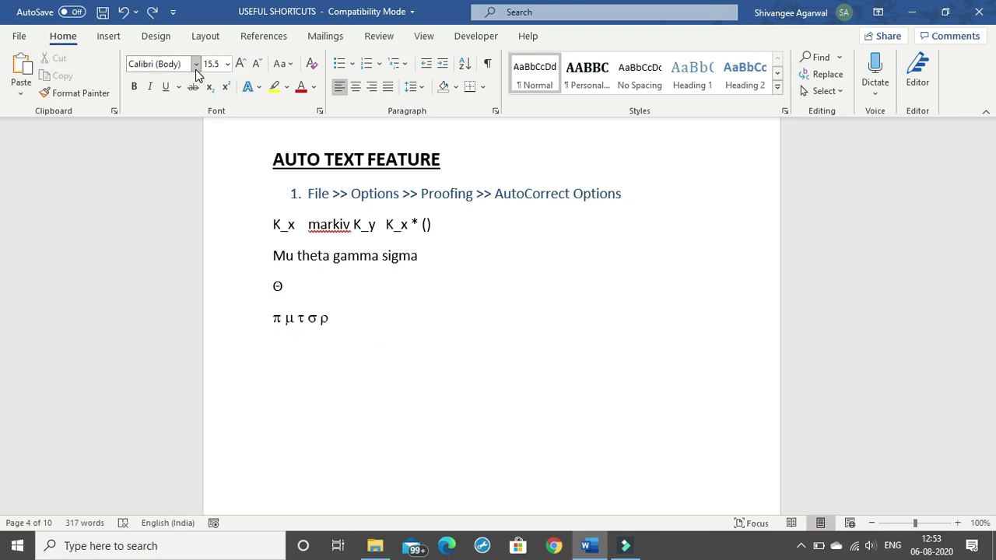
Set the font back to Calibri (Body) at the end of the Greek letter line.
click(346, 323)
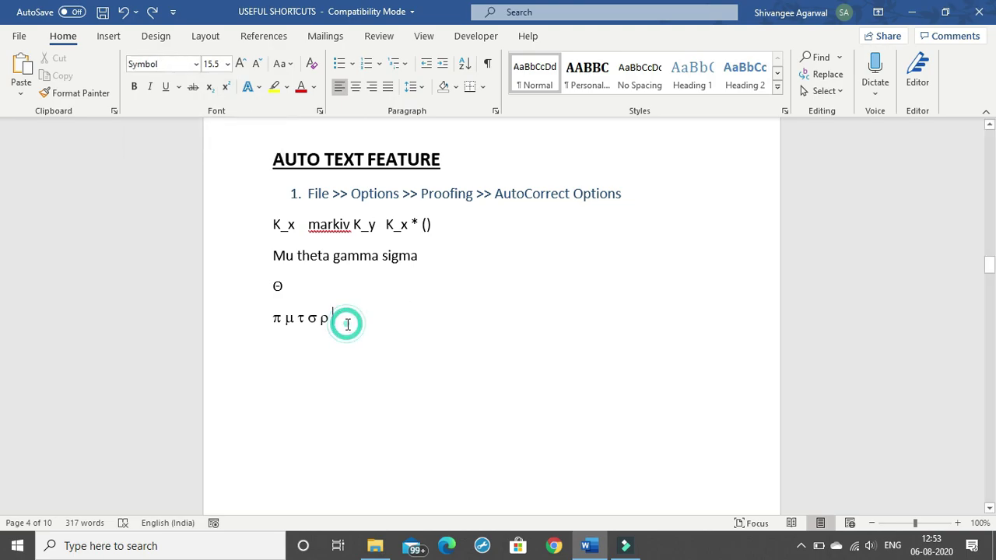
click(195, 64)
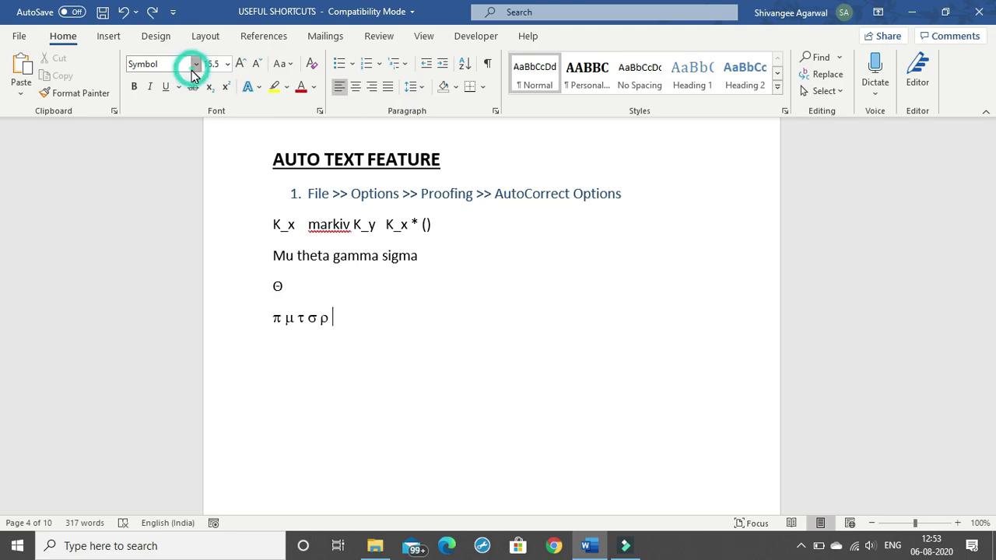
click(175, 107)
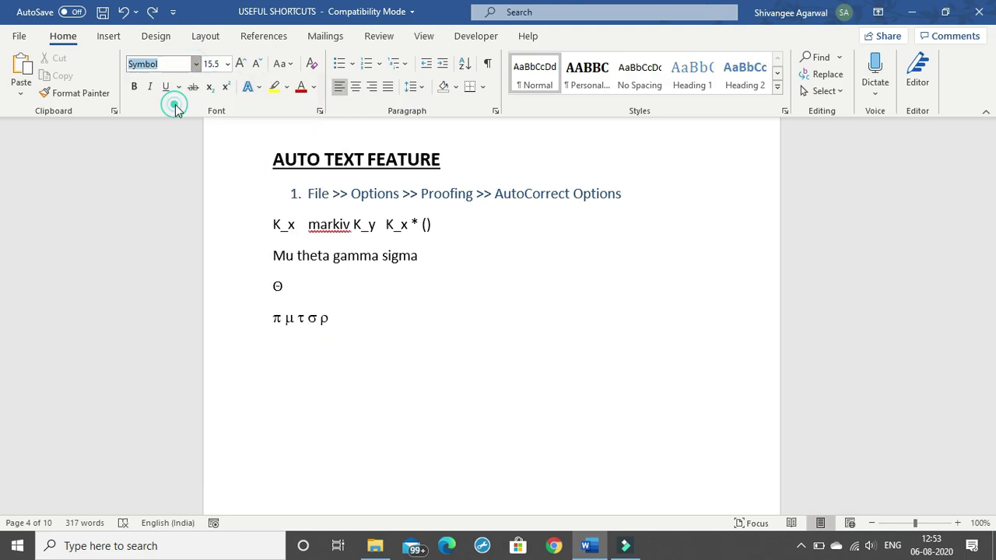
click(195, 63)
click(179, 125)
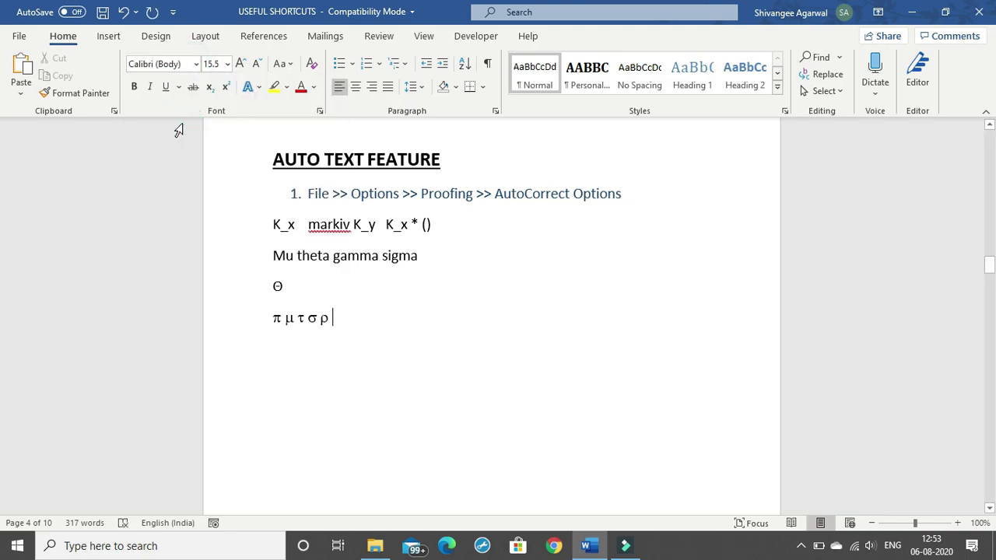
Copy the μ from the Greek letter line and paste it twice at the end of that line.
click(289, 319)
double_click(289, 318)
key(ctrl+c)
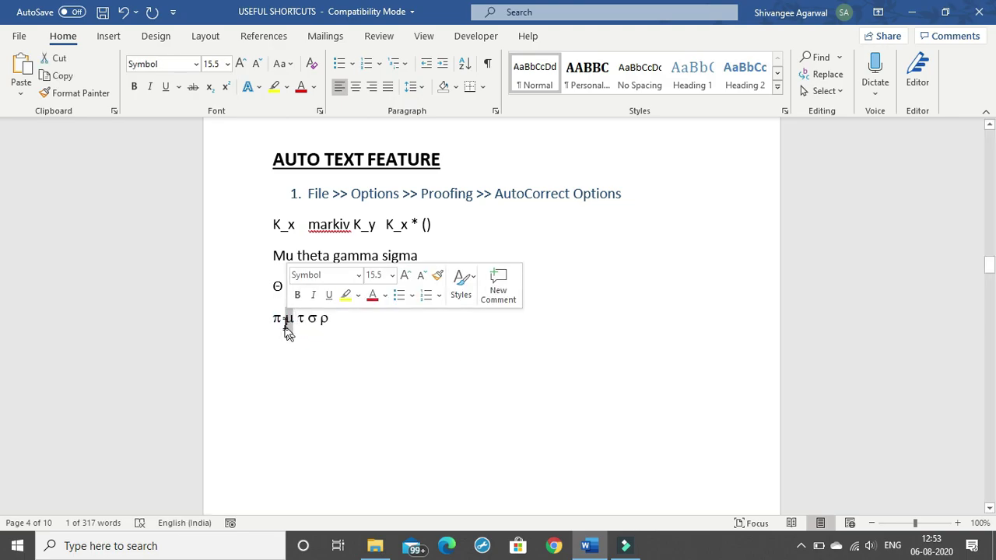
click(359, 330)
key(ctrl+v)
key(ctrl+v)
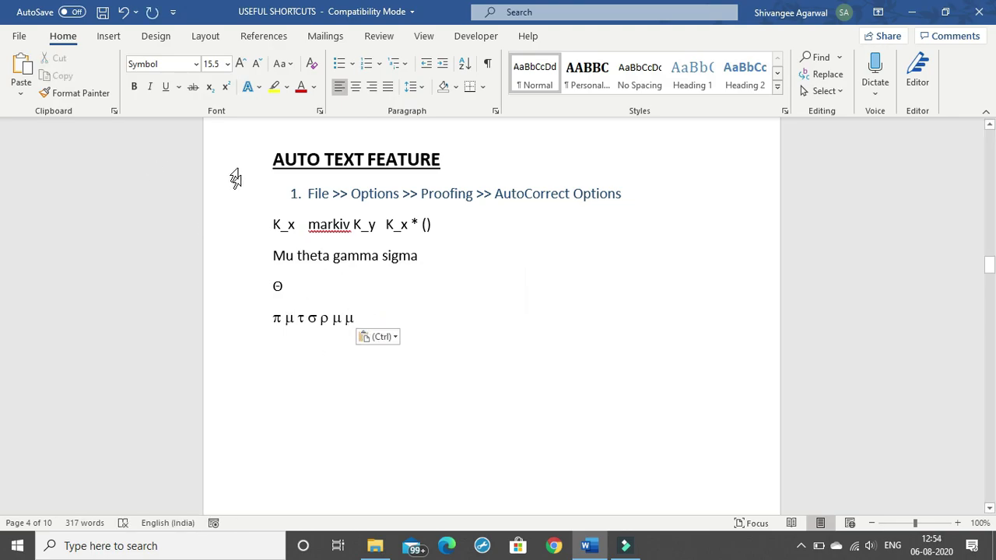
Switch the font to Calibri (Body) and copy the theta symbol onto a new line below the Greek letters.
click(197, 65)
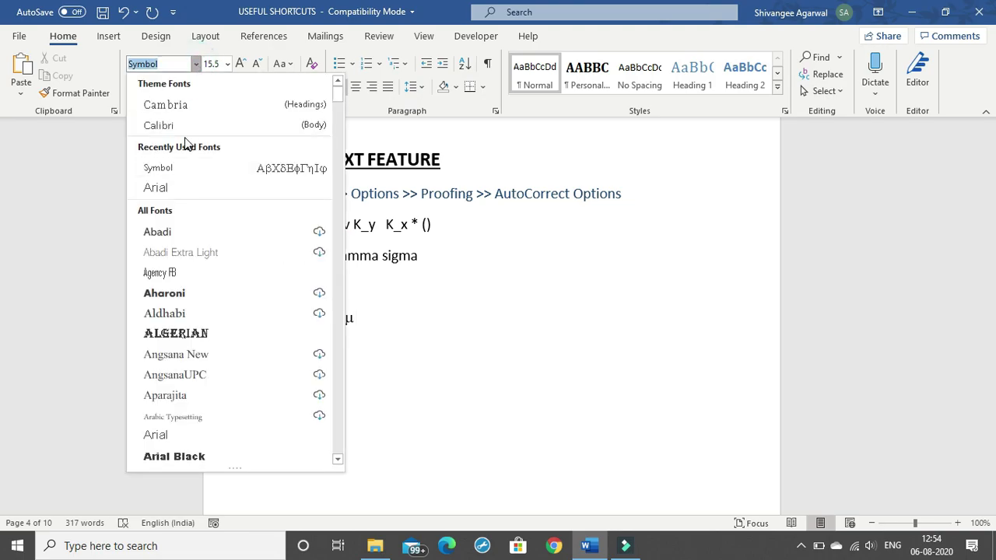
click(184, 126)
double_click(278, 288)
key(ctrl+c)
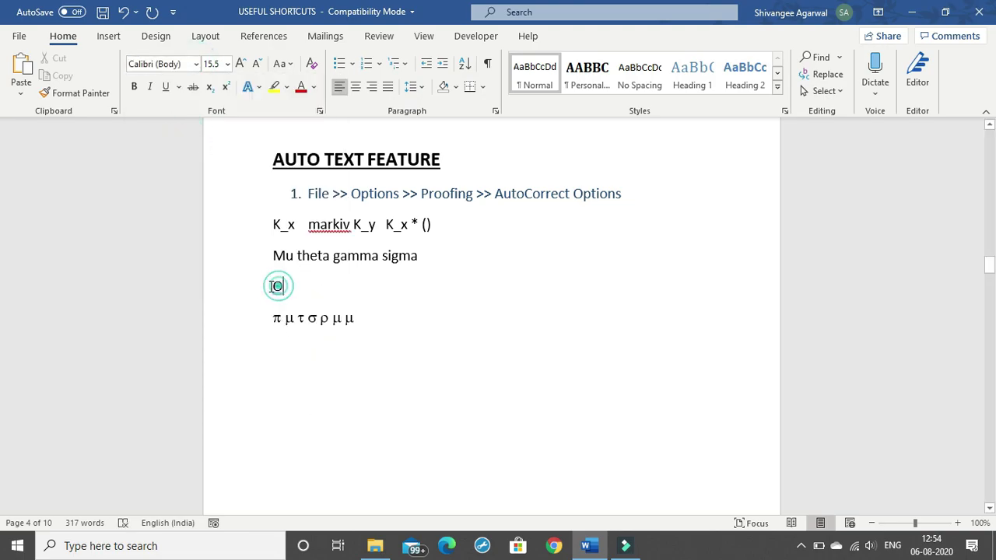
click(290, 361)
key(ctrl+v)
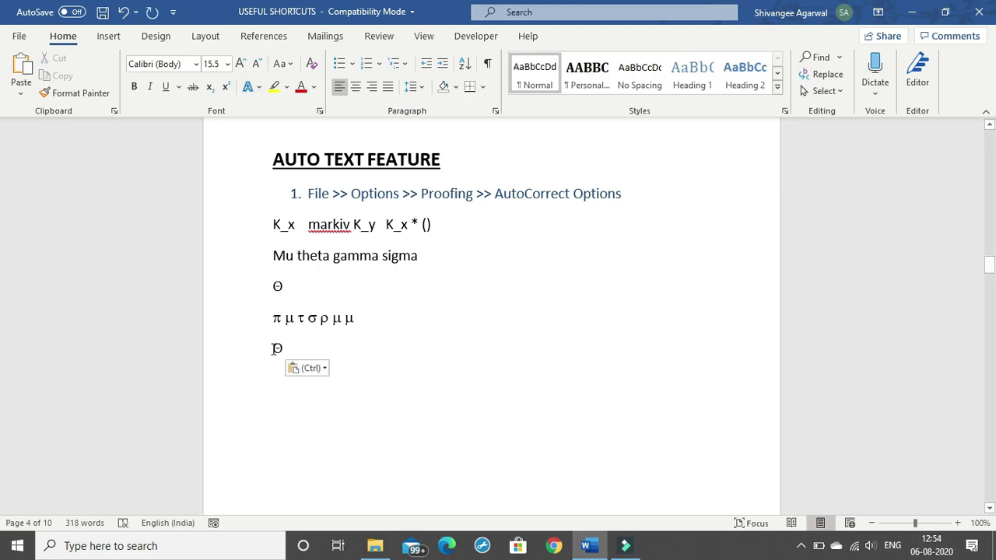
click(409, 378)
drag(427, 252, 261, 261)
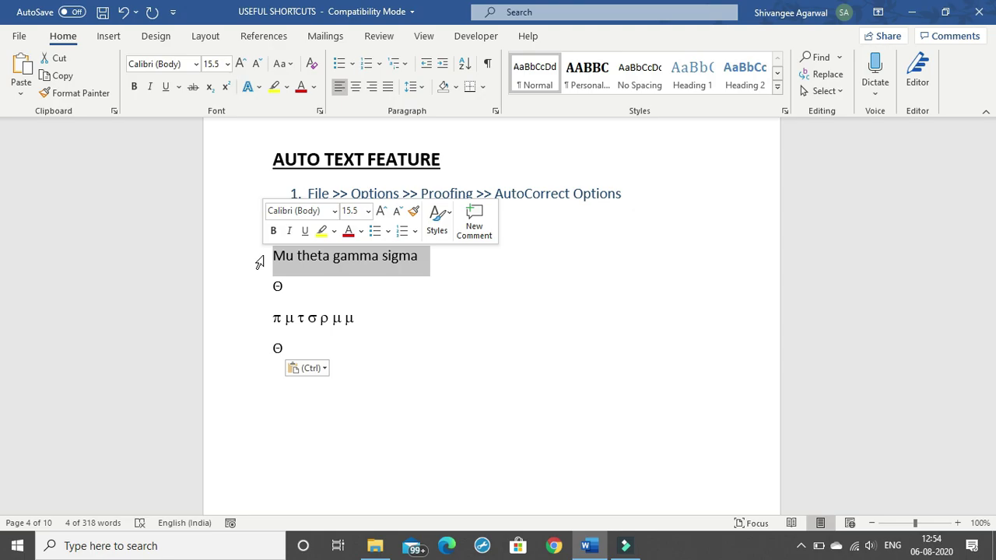
click(428, 314)
scroll(436, 332, up, 1)
scroll(451, 343, up, 2)
scroll(444, 371, down, 2)
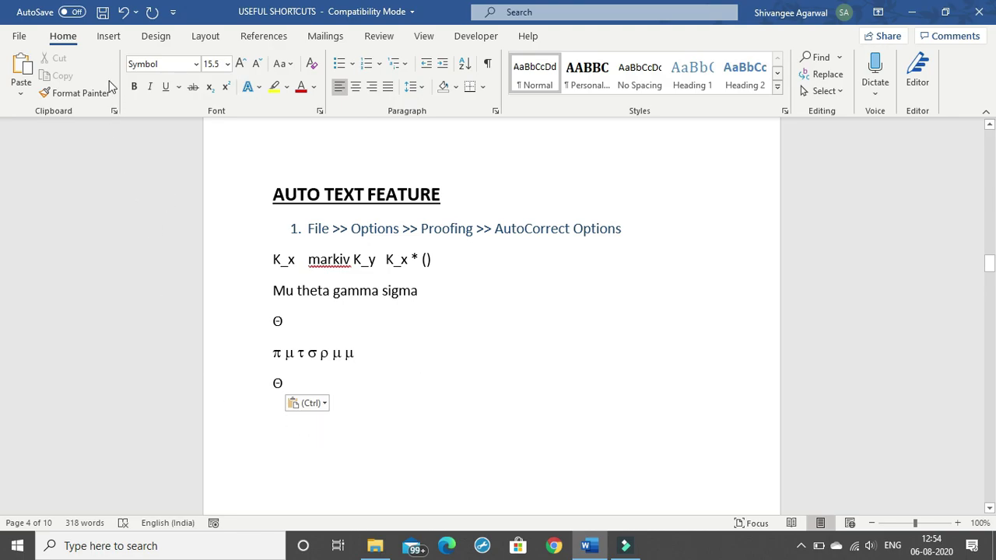
Insert a Blank built-in header containing "ARN - ****** CM1 SEPT 2020" and leave header editing.
click(108, 38)
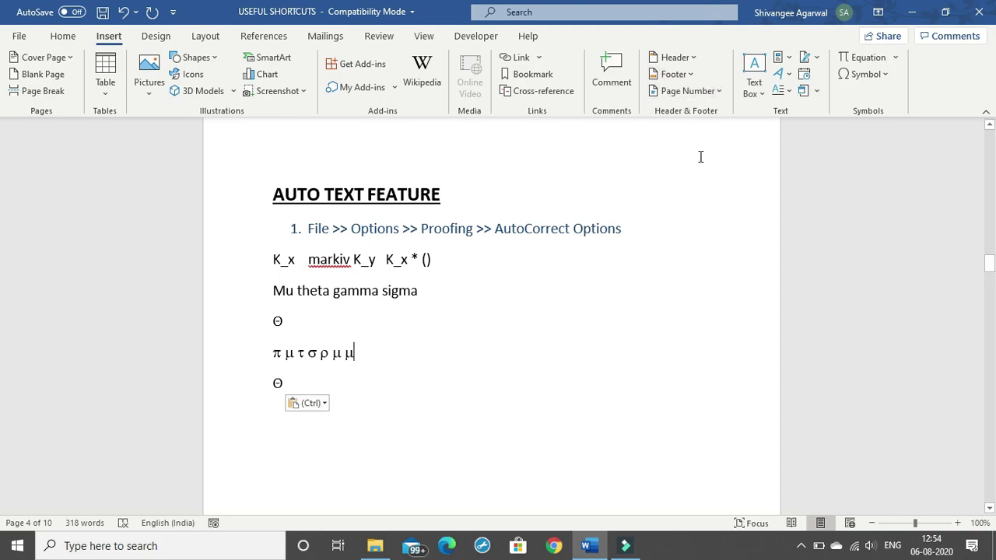
click(677, 59)
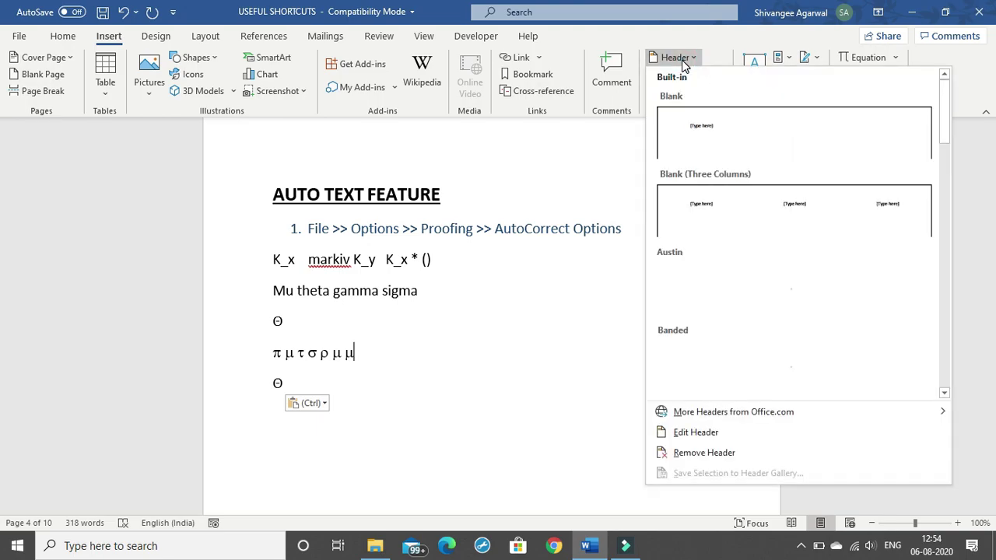
click(749, 150)
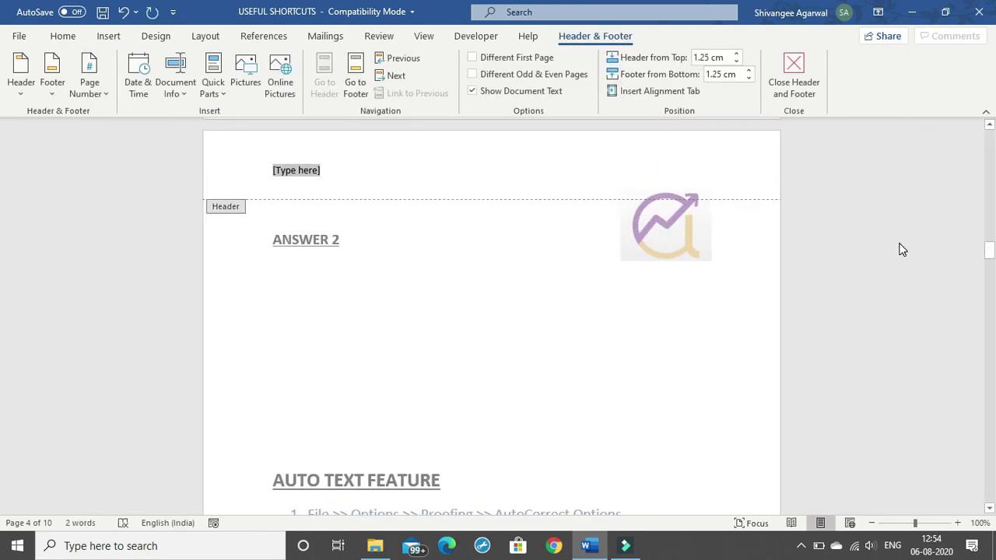
text(ARN - )
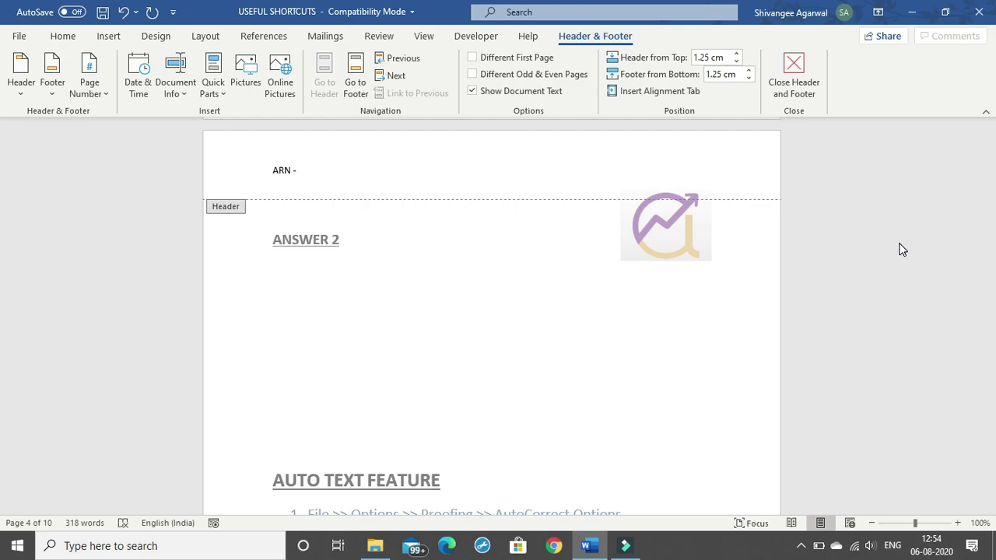
text(****** CM1 SEPT 202)
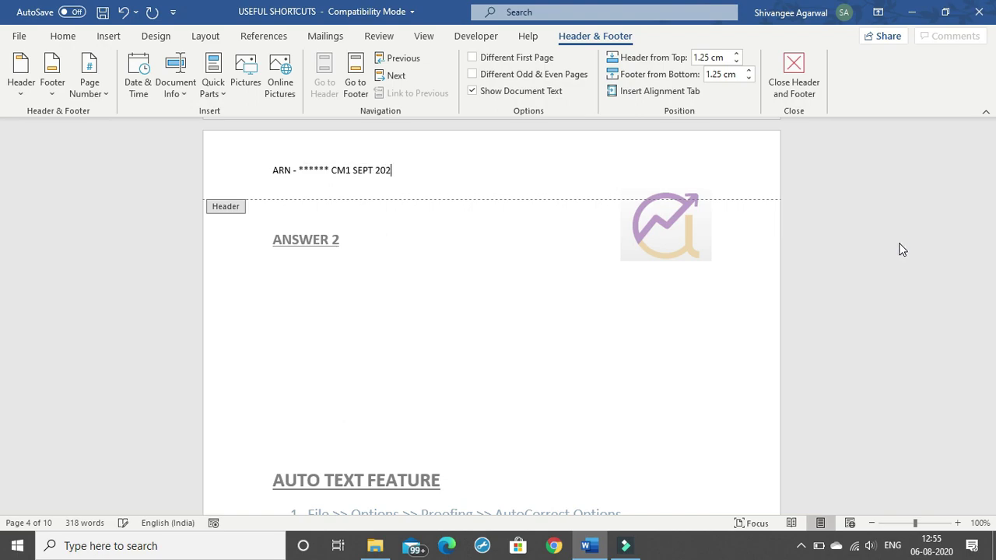
text(0)
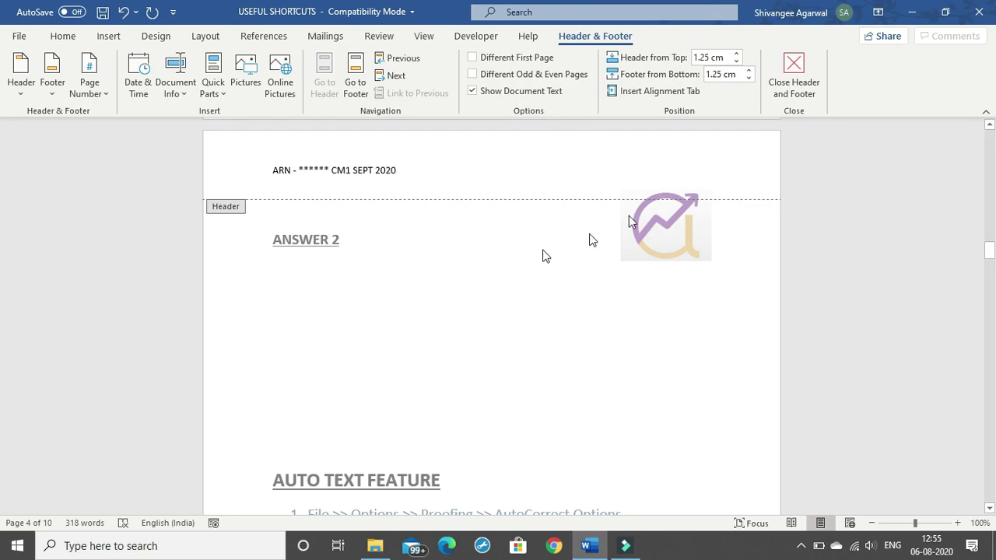
click(778, 90)
Check the header text on the following page, the current page and the document's first page.
scroll(596, 236, down, 15)
scroll(564, 270, down, 1)
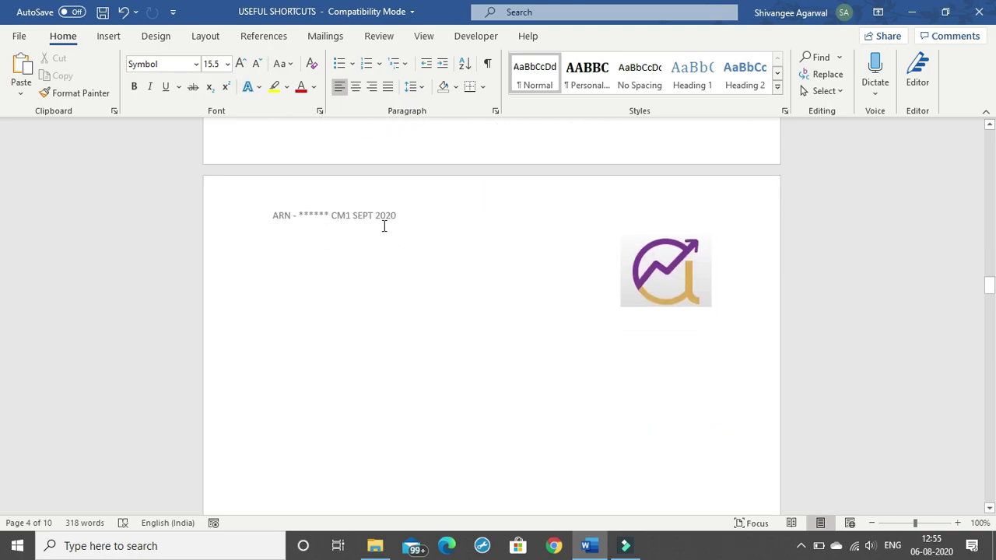
scroll(485, 222, up, 14)
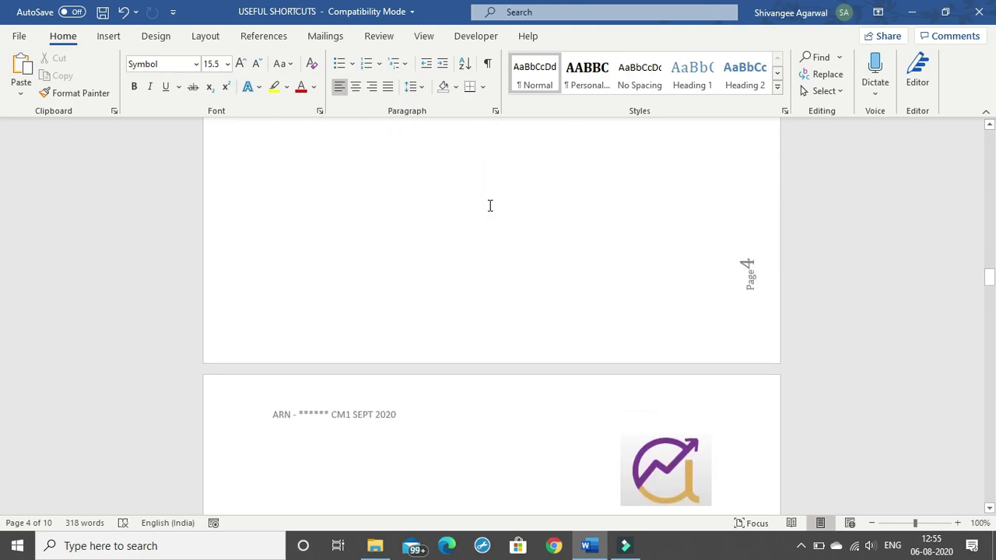
scroll(479, 196, up, 12)
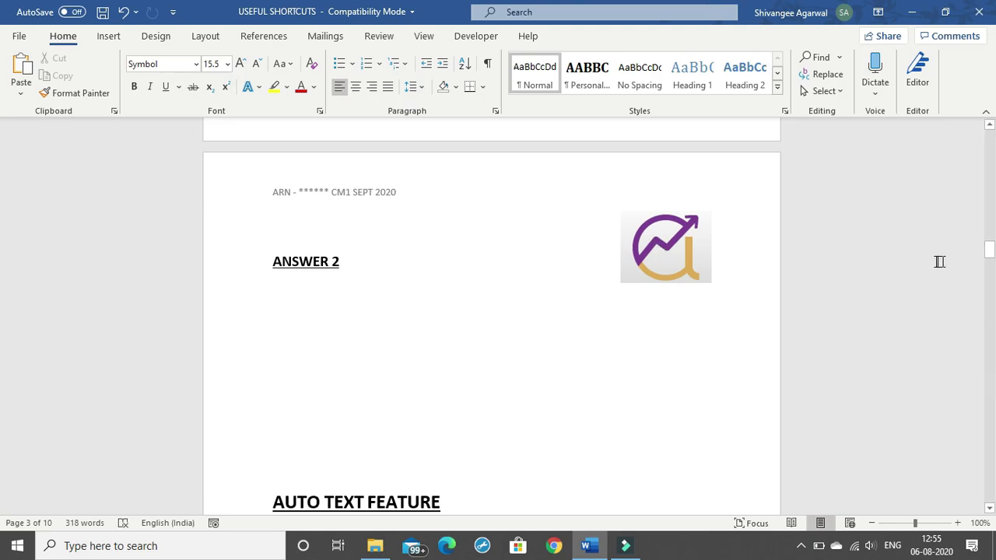
drag(982, 251, 942, 193)
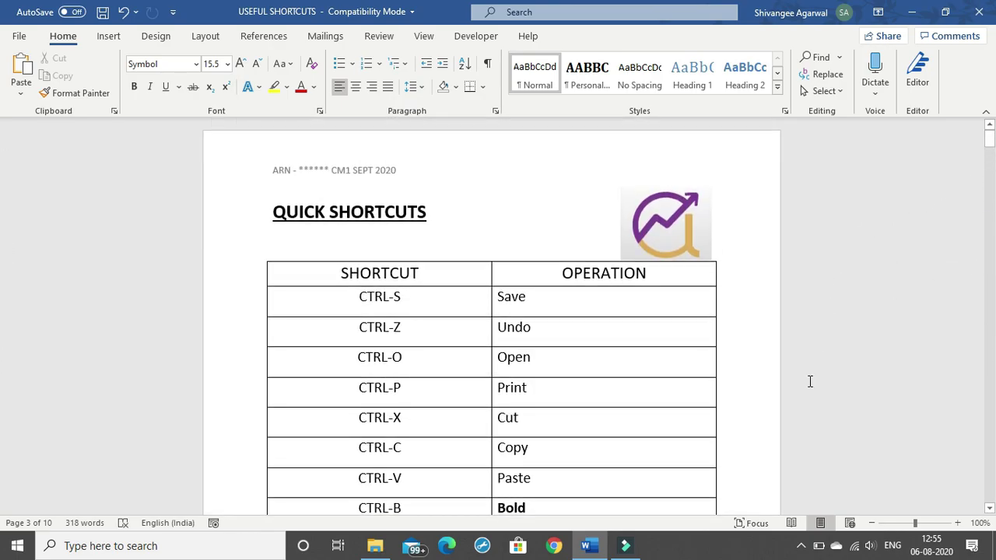
scroll(734, 435, down, 3)
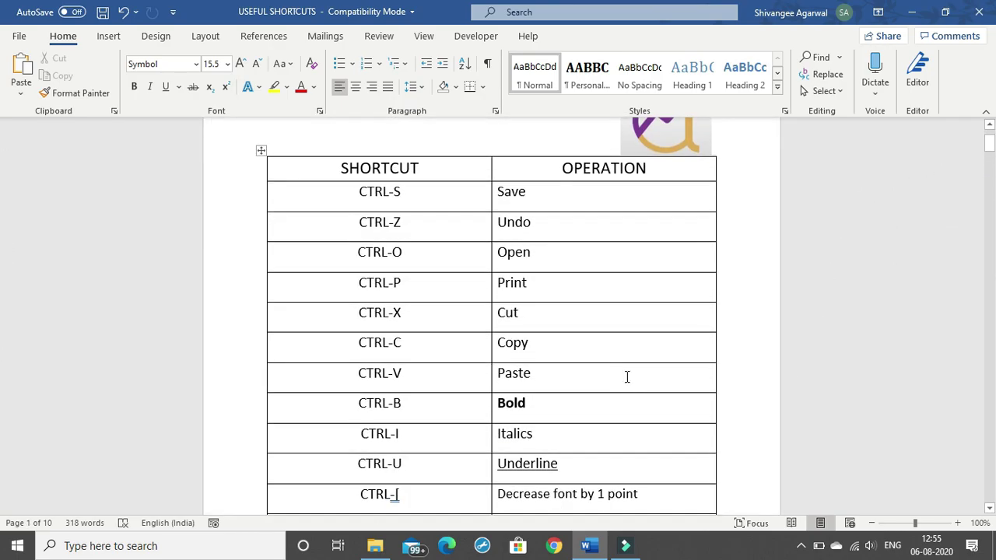